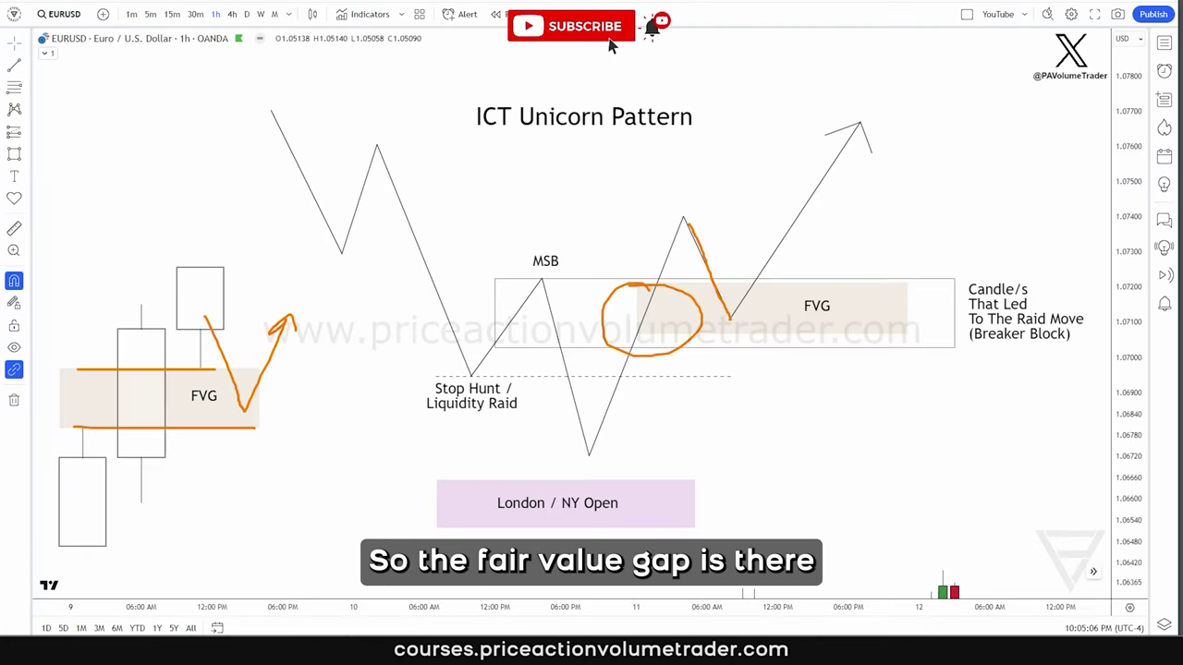
Step: Clear the old ink, circle the FVG zone in the Unicorn Pattern diagram, add an upward arrow from the pullback low, and erase both
key(e)
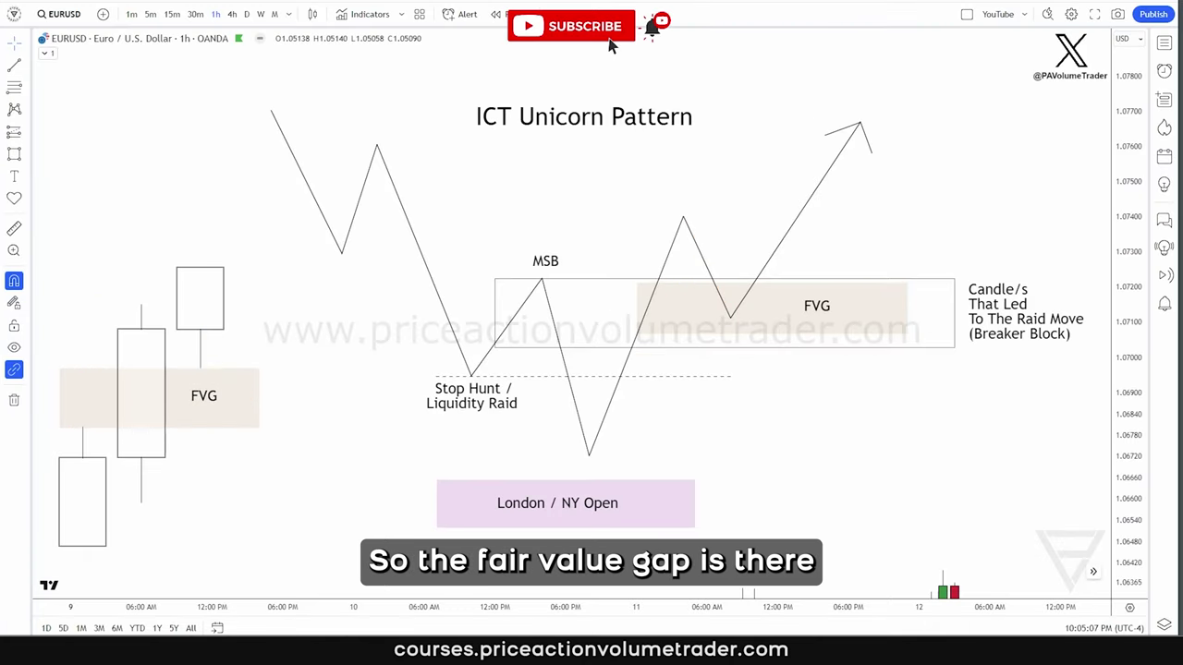
mouse_move(626, 291)
mouse_down()
mouse_move(890, 300)
mouse_move(613, 296)
mouse_move(707, 278)
mouse_up()
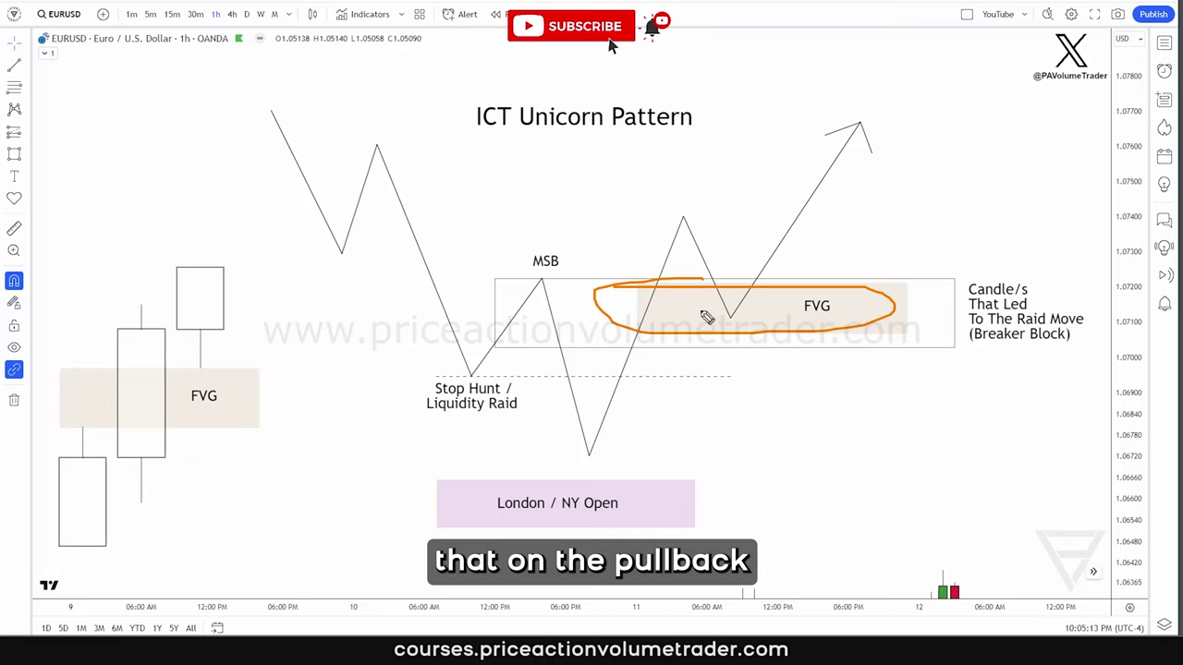
mouse_move(708, 314)
mouse_down()
mouse_move(756, 313)
mouse_move(874, 191)
mouse_move(884, 200)
mouse_up()
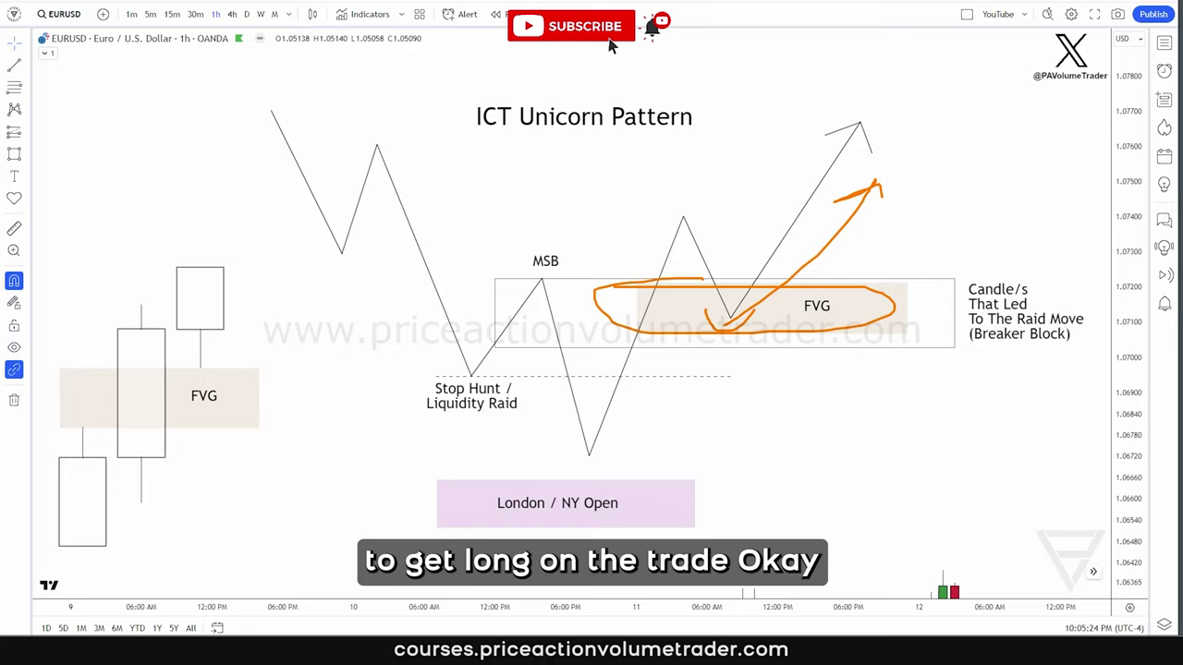
key(e)
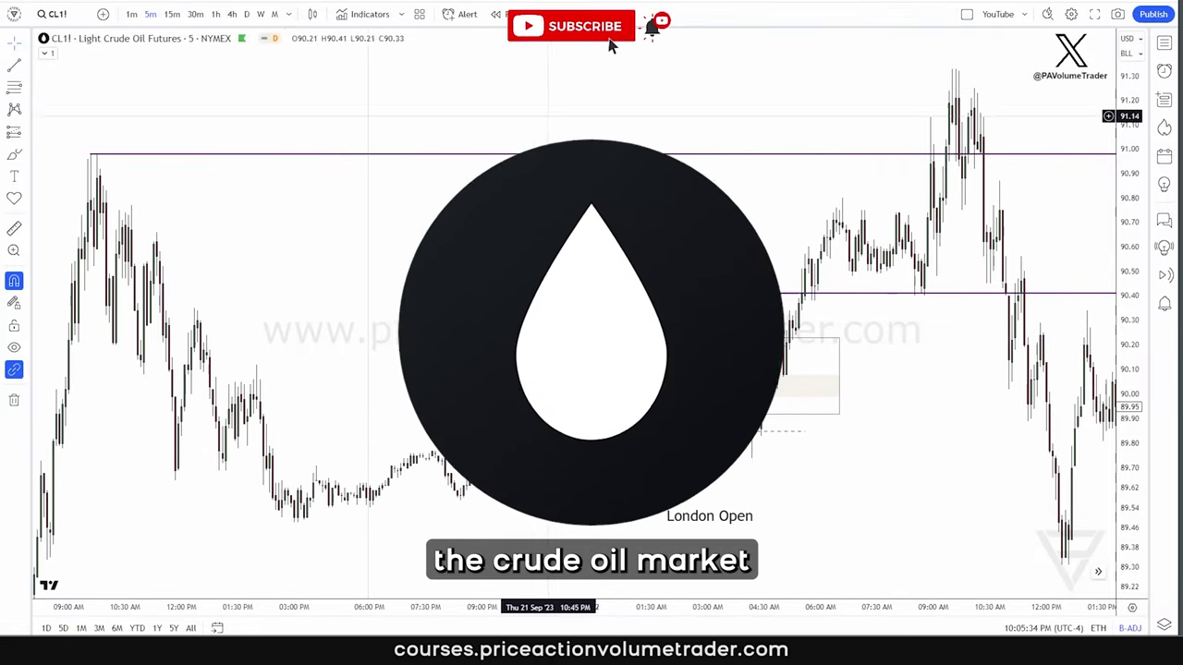
Step: Examine the price action around the London Open label and the boxed zone on the 5-minute crude oil chart
drag(562, 204, 645, 183)
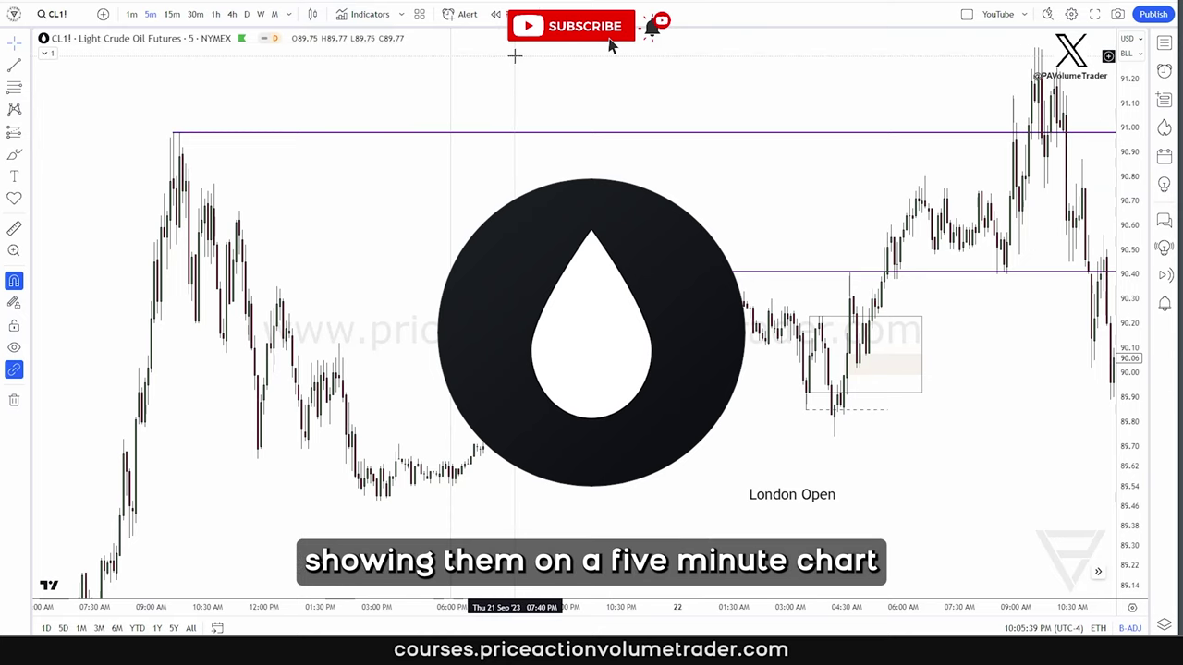
drag(800, 185, 797, 217)
scroll(802, 216, up, 1)
drag(1129, 101, 1129, 164)
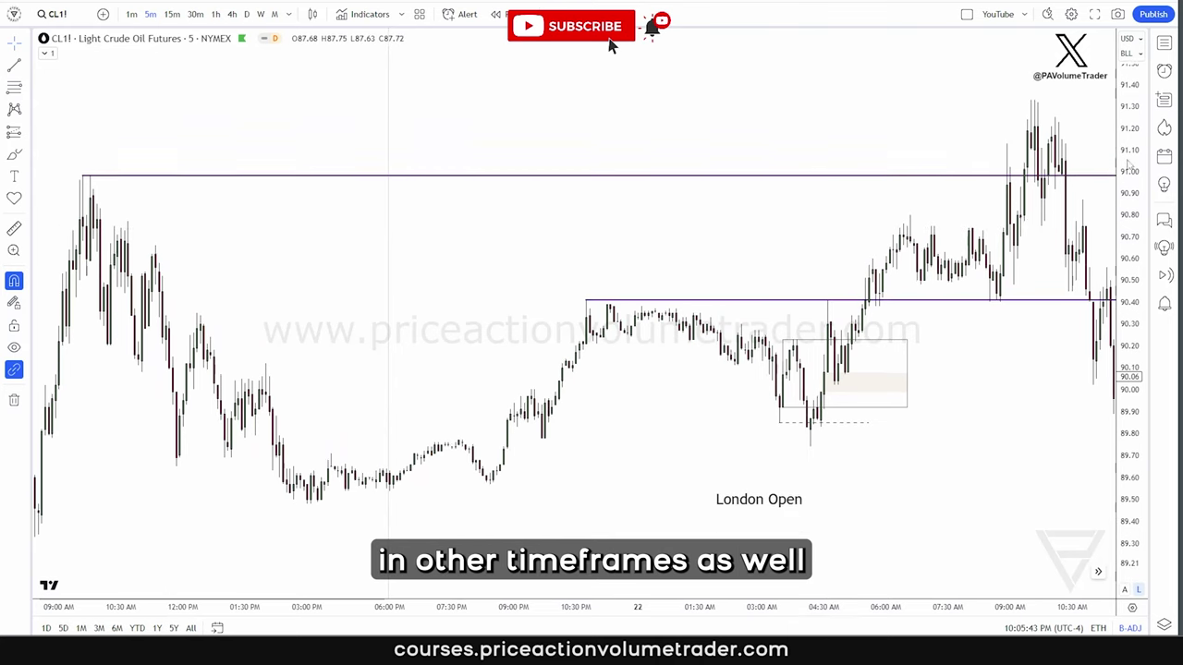
drag(898, 126, 844, 119)
scroll(873, 121, down, 1)
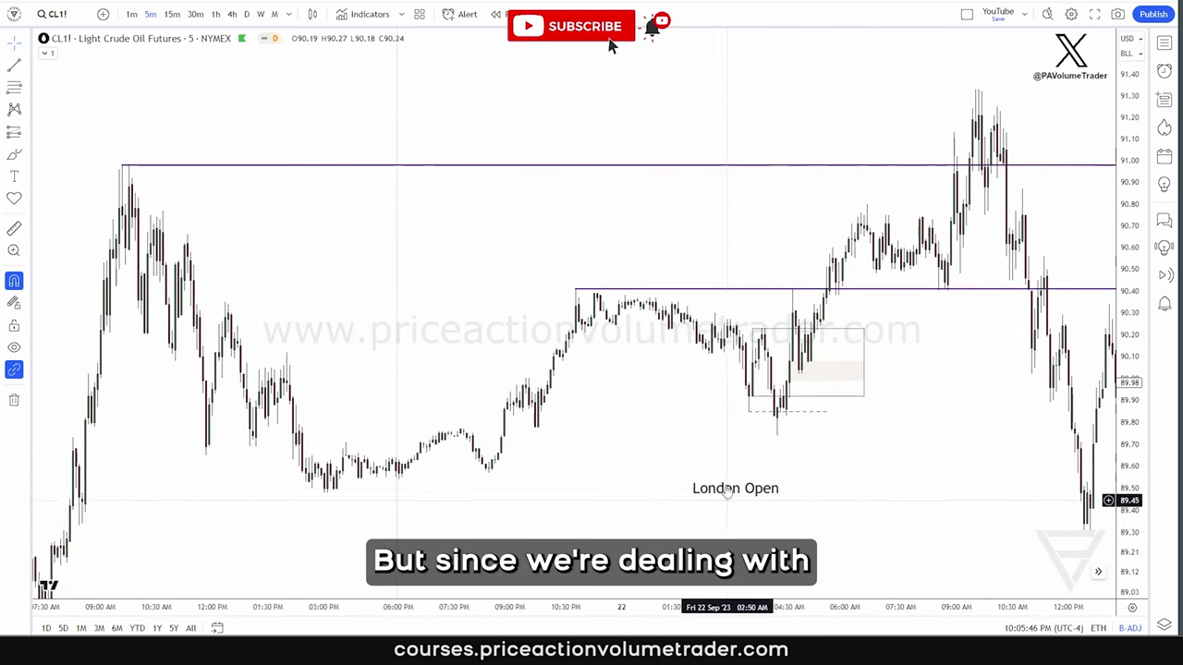
click(767, 412)
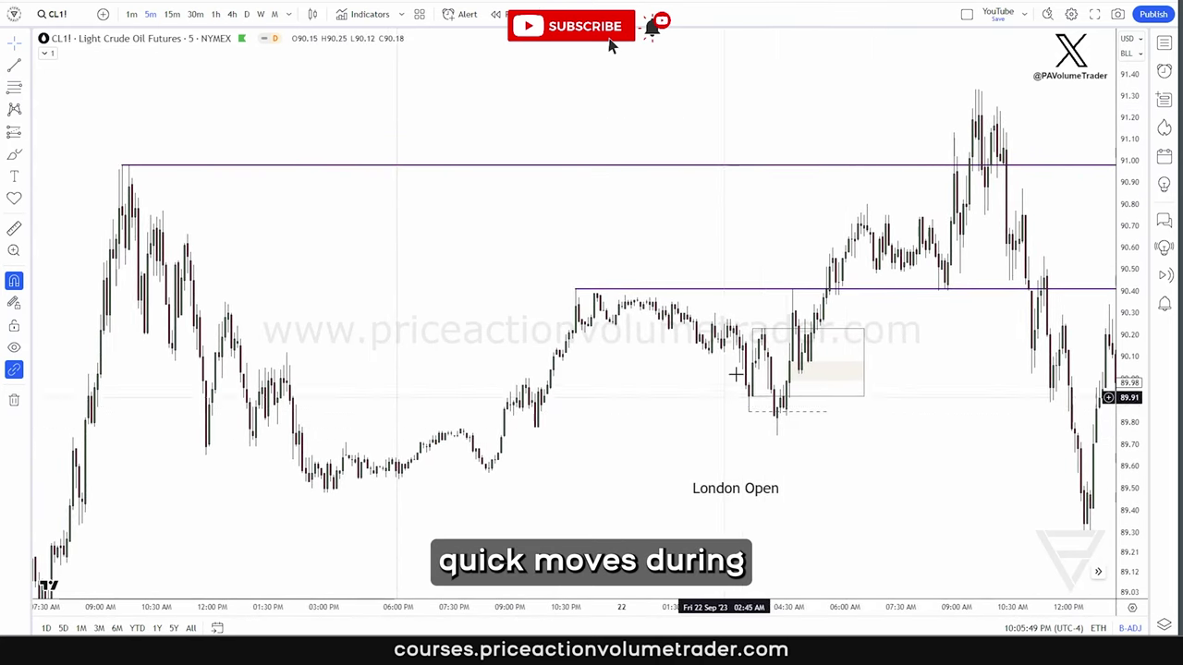
click(767, 379)
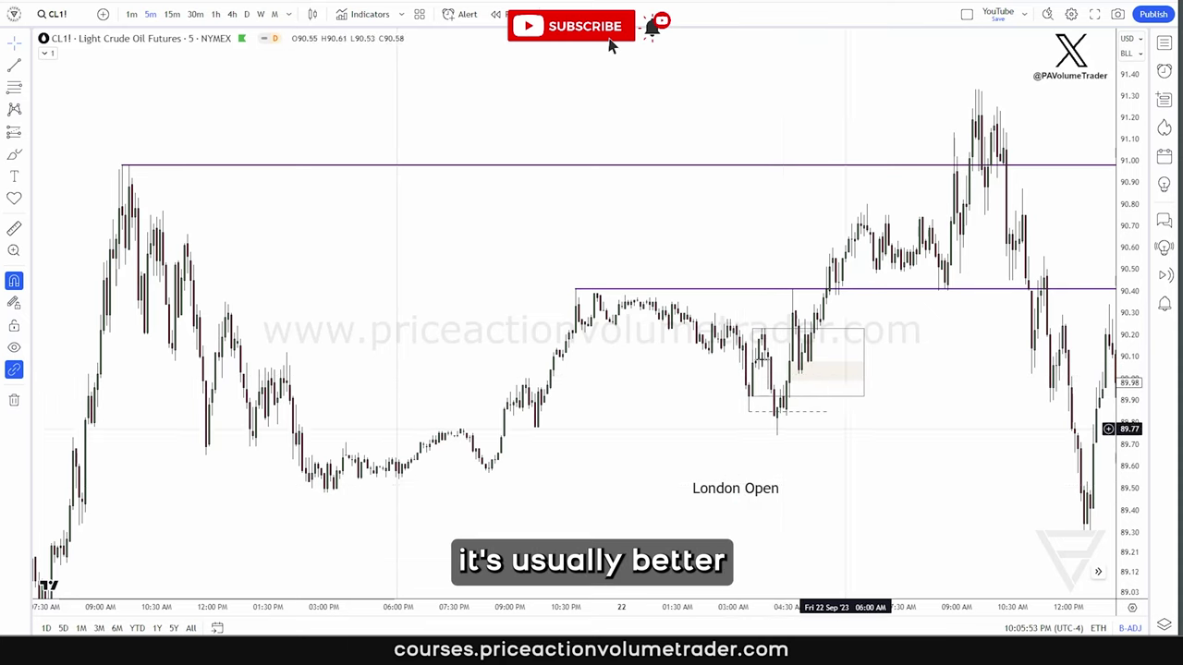
scroll(976, 396, up, 3)
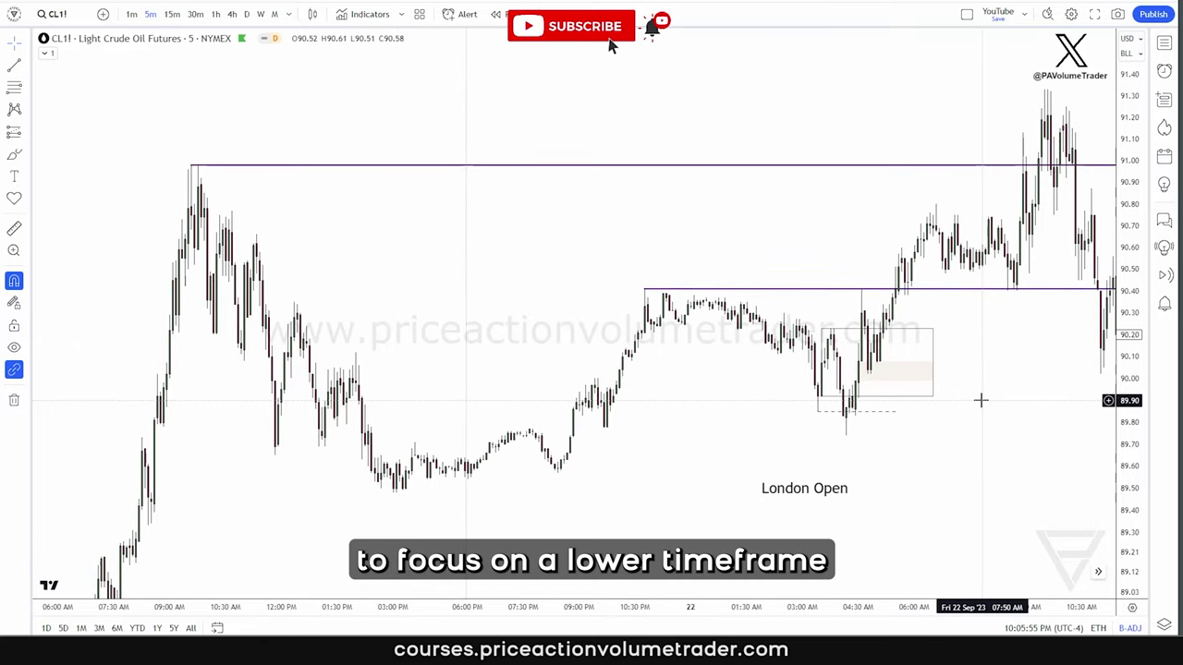
scroll(995, 365, up, 3)
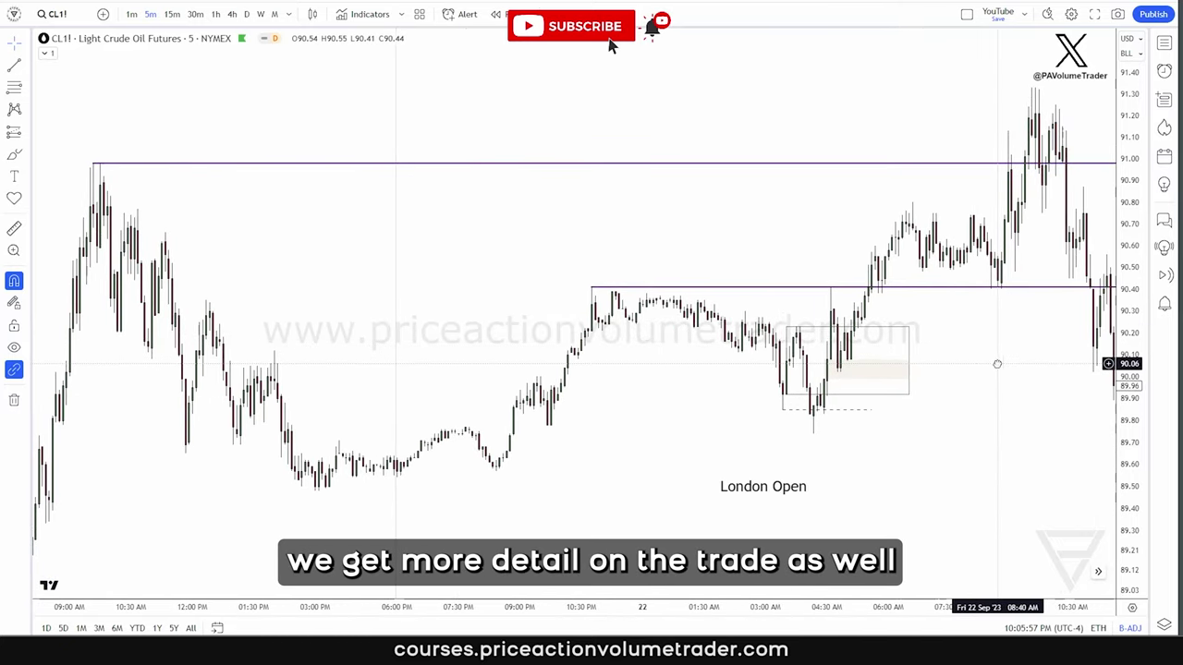
scroll(996, 362, up, 1)
scroll(987, 344, up, 2)
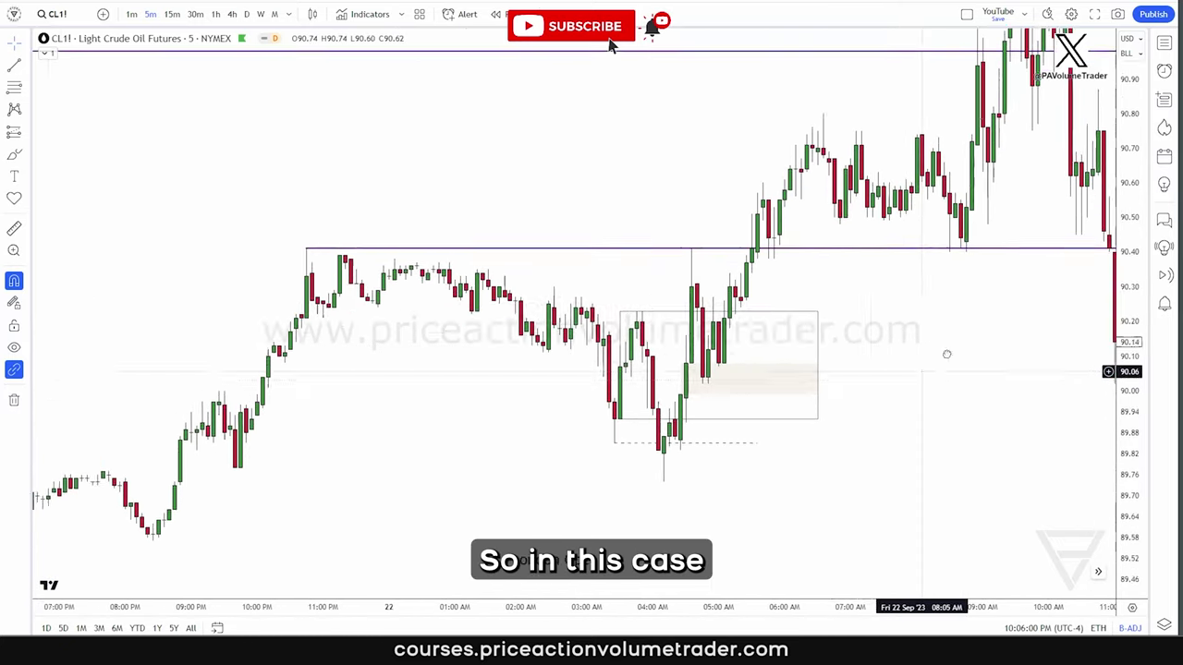
scroll(984, 333, up, 3)
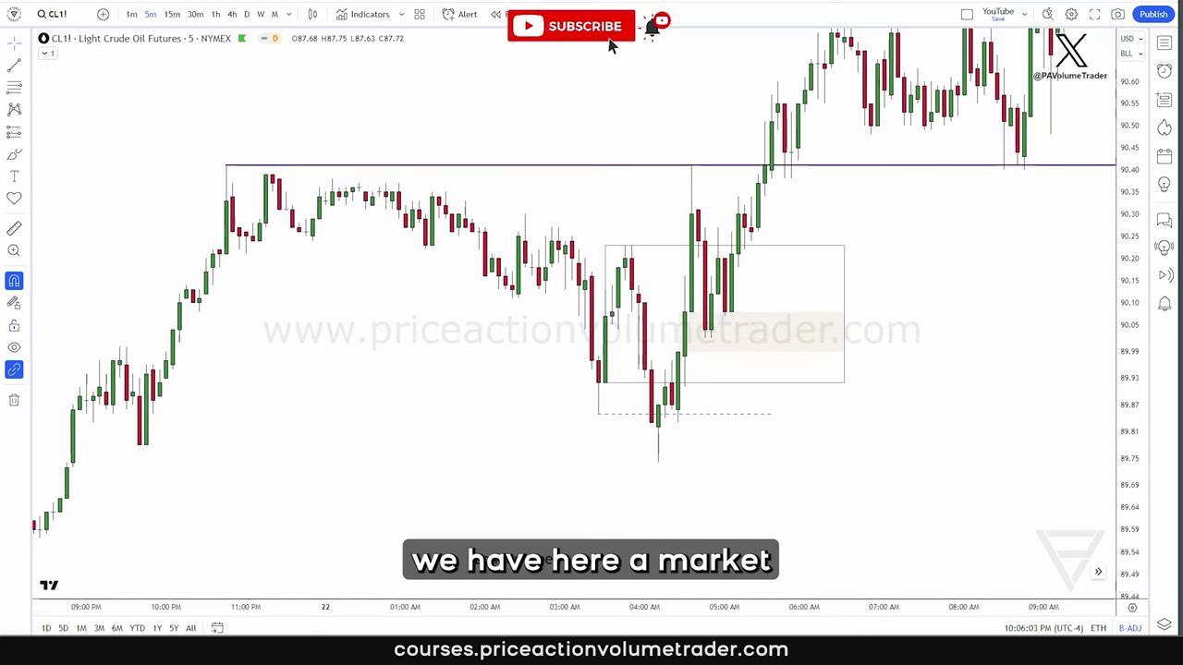
Step: Draw a downward arrow beneath the candles falling from the session high into the London Open
drag(326, 248, 482, 342)
drag(473, 319, 460, 364)
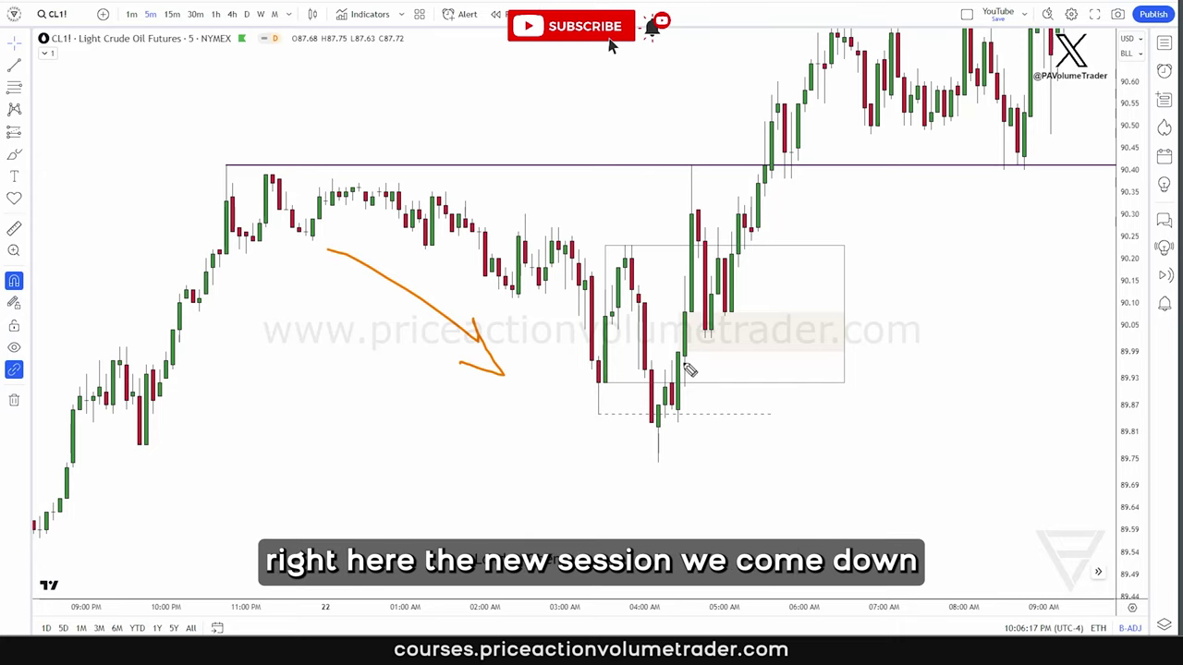
Step: Circle 03:00 AM on the time axis and move the London Open label directly above it
mouse_move(535, 585)
mouse_down()
mouse_move(616, 604)
mouse_move(562, 582)
mouse_up()
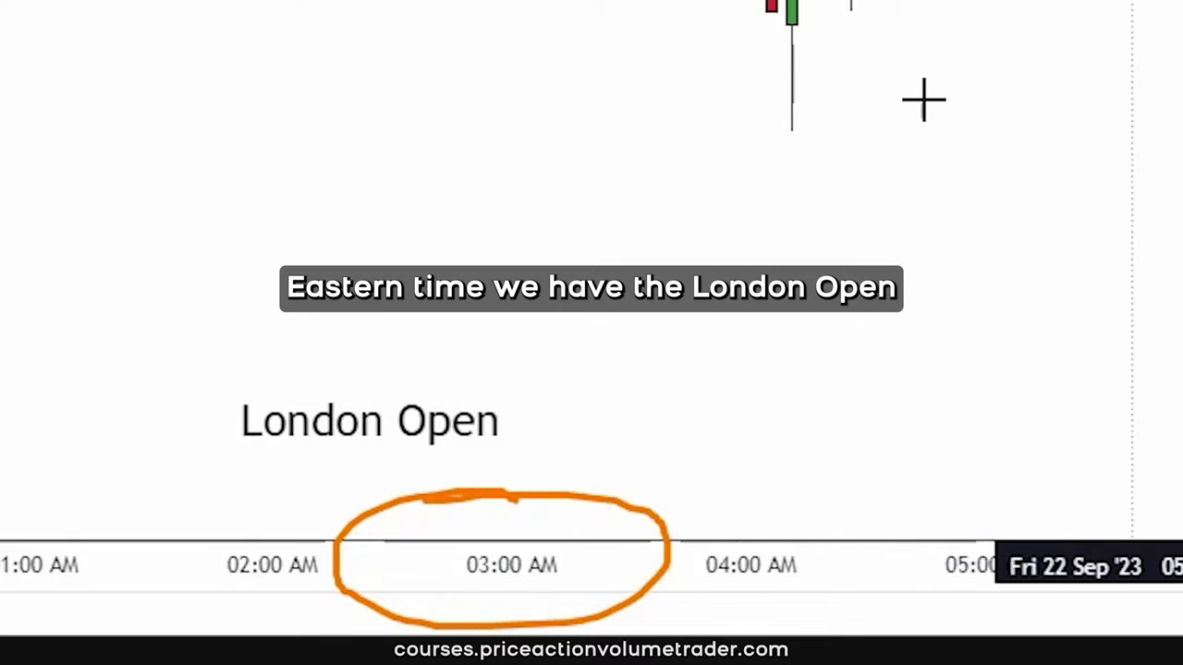
mouse_move(434, 420)
mouse_down()
mouse_move(568, 332)
mouse_move(559, 337)
mouse_up()
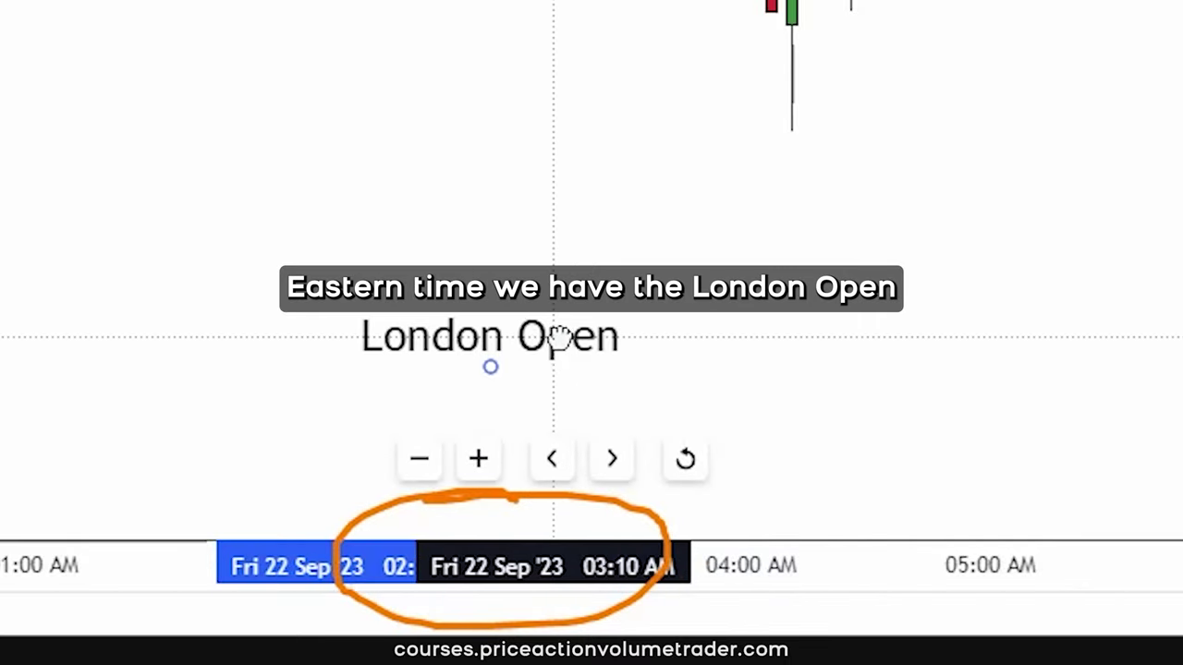
click(410, 272)
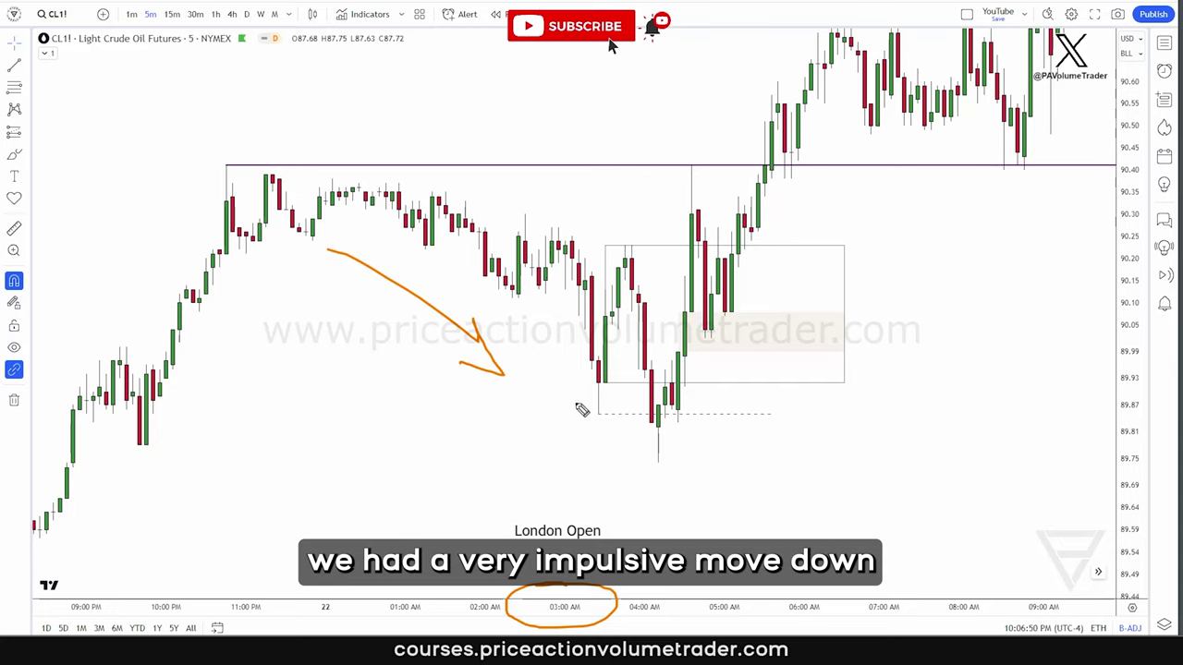
Step: Mark the swing lows and highs around the boxed zone with arcs, add an upward arrow from the lowest low, and clear the ink
mouse_move(575, 409)
mouse_down()
mouse_move(596, 433)
mouse_move(624, 423)
mouse_up()
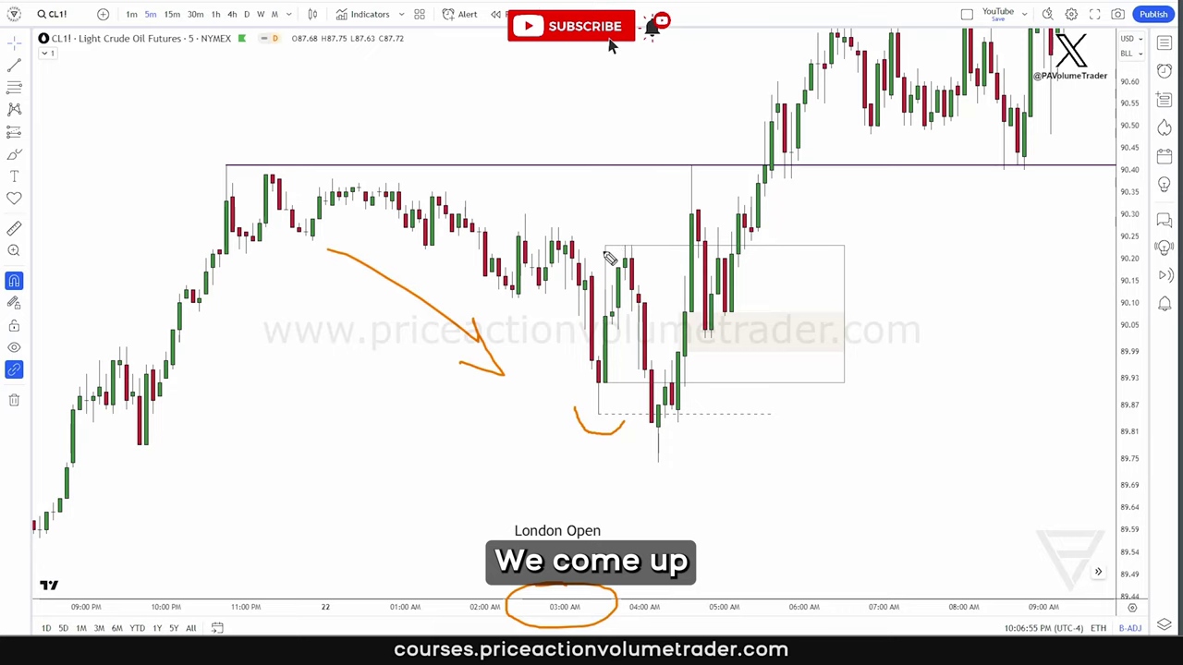
drag(606, 254, 639, 240)
drag(515, 220, 566, 221)
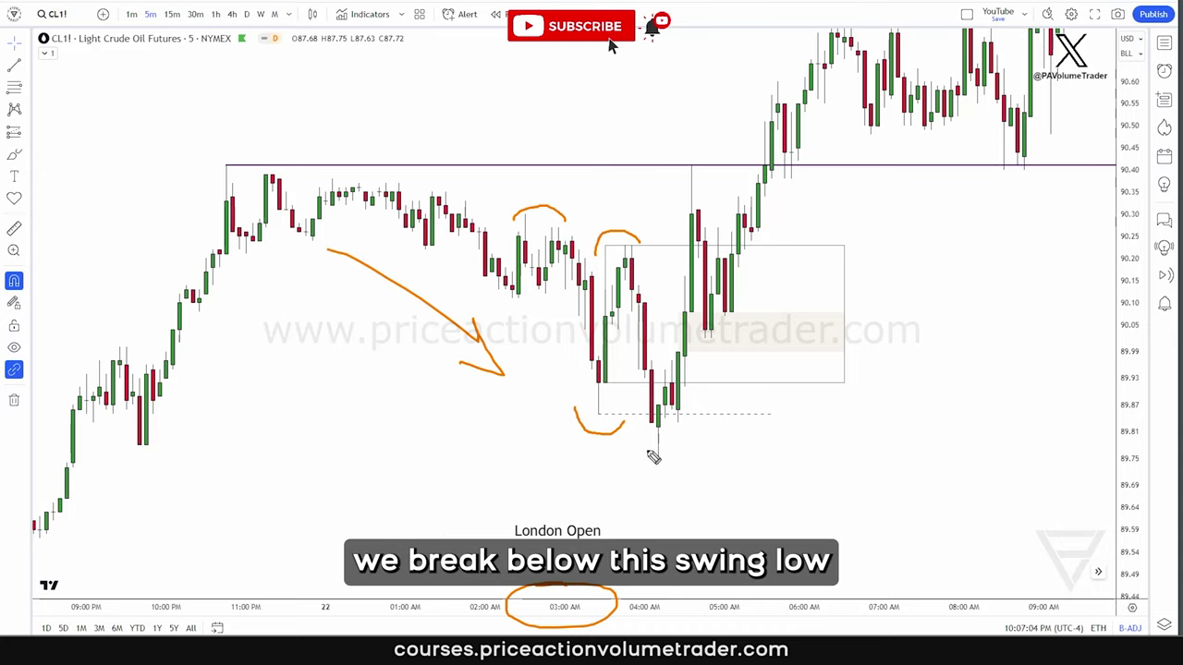
mouse_move(643, 453)
mouse_down()
mouse_move(684, 466)
mouse_move(712, 362)
mouse_up()
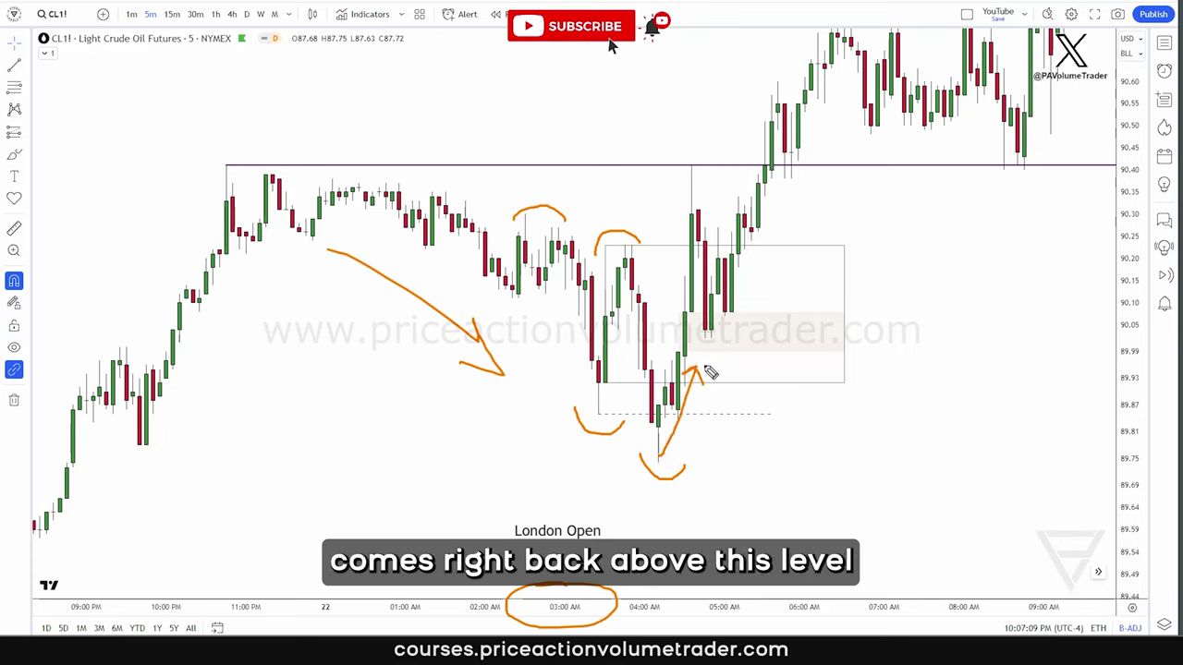
key(Escape)
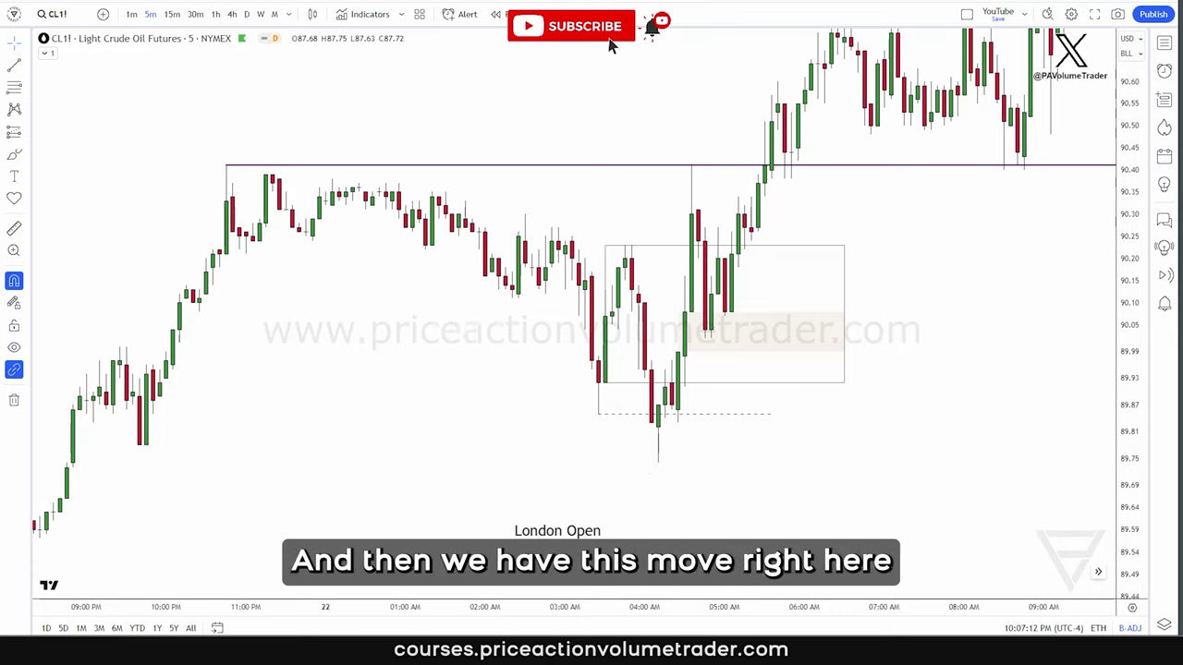
Step: Mark the bullish push, underline the broken swing high, circle the new higher high, and label the break MSB
drag(669, 408, 707, 151)
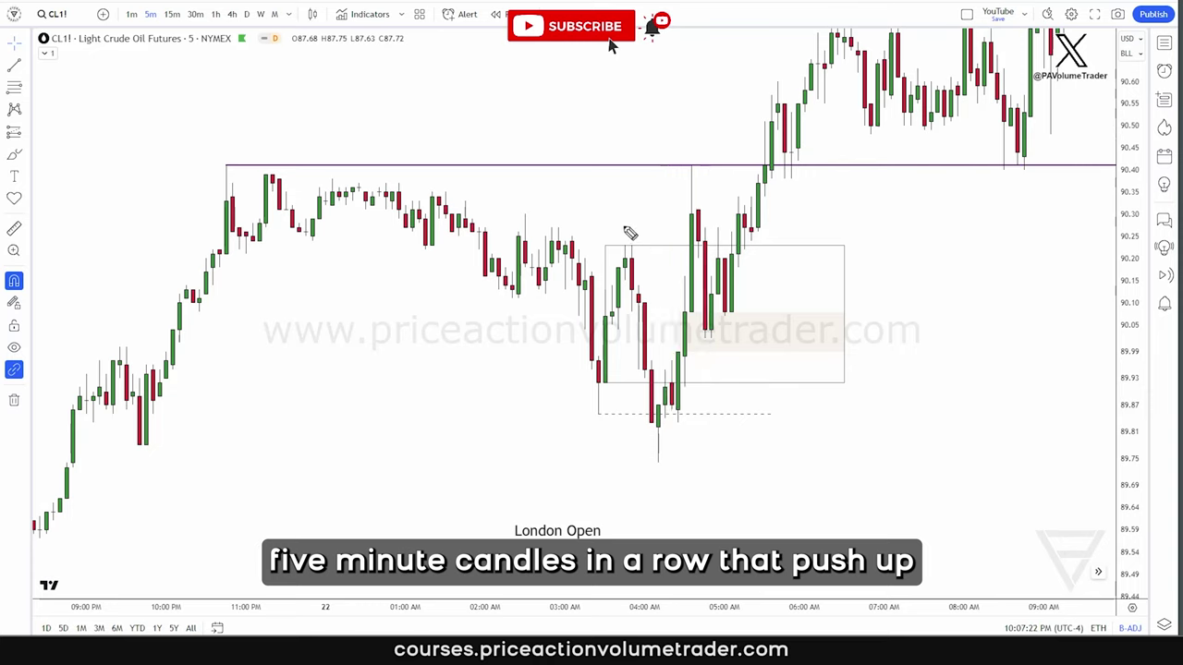
mouse_move(629, 233)
mouse_down()
mouse_move(612, 251)
mouse_move(736, 180)
mouse_up()
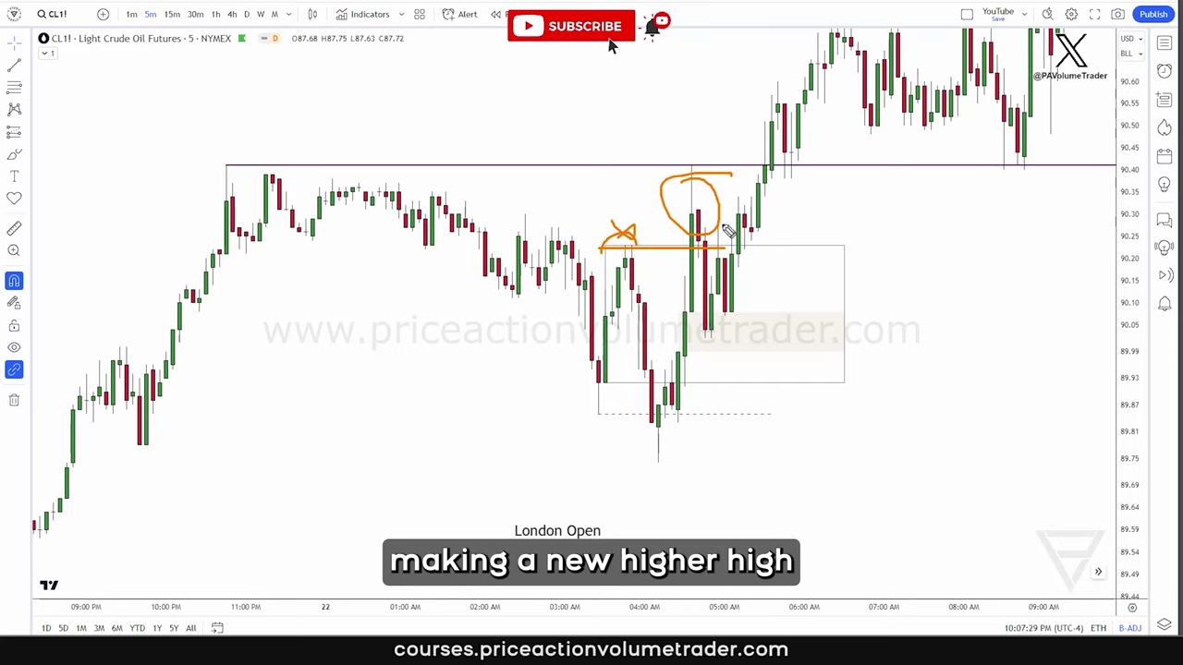
mouse_move(601, 207)
mouse_down()
mouse_move(639, 195)
mouse_move(636, 210)
mouse_up()
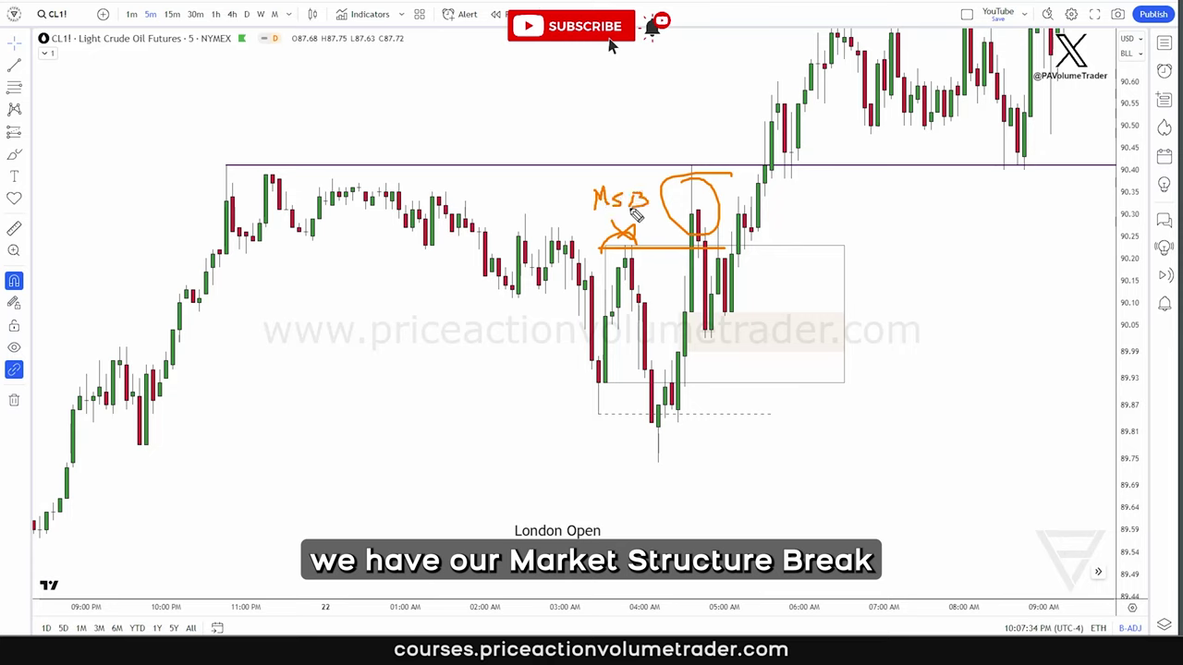
Step: Mark the double top at the purple level with arcs over both highs, circle the earlier high, and clear the ink
mouse_move(674, 168)
mouse_down()
mouse_move(703, 151)
mouse_move(713, 165)
mouse_up()
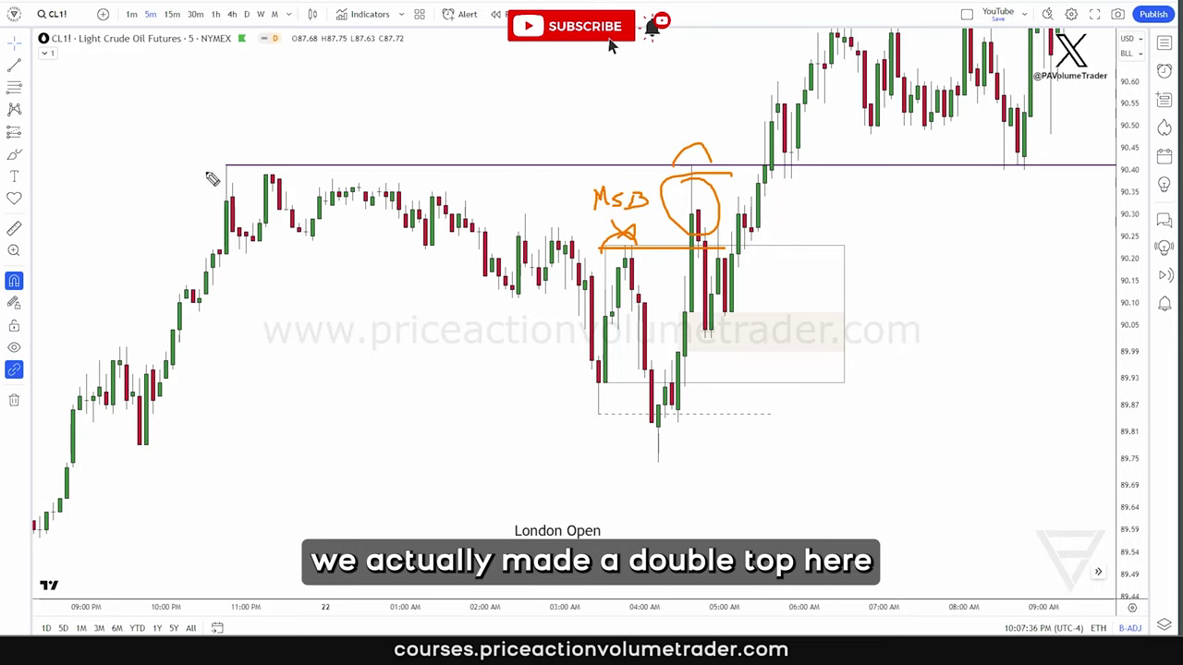
drag(205, 172, 248, 164)
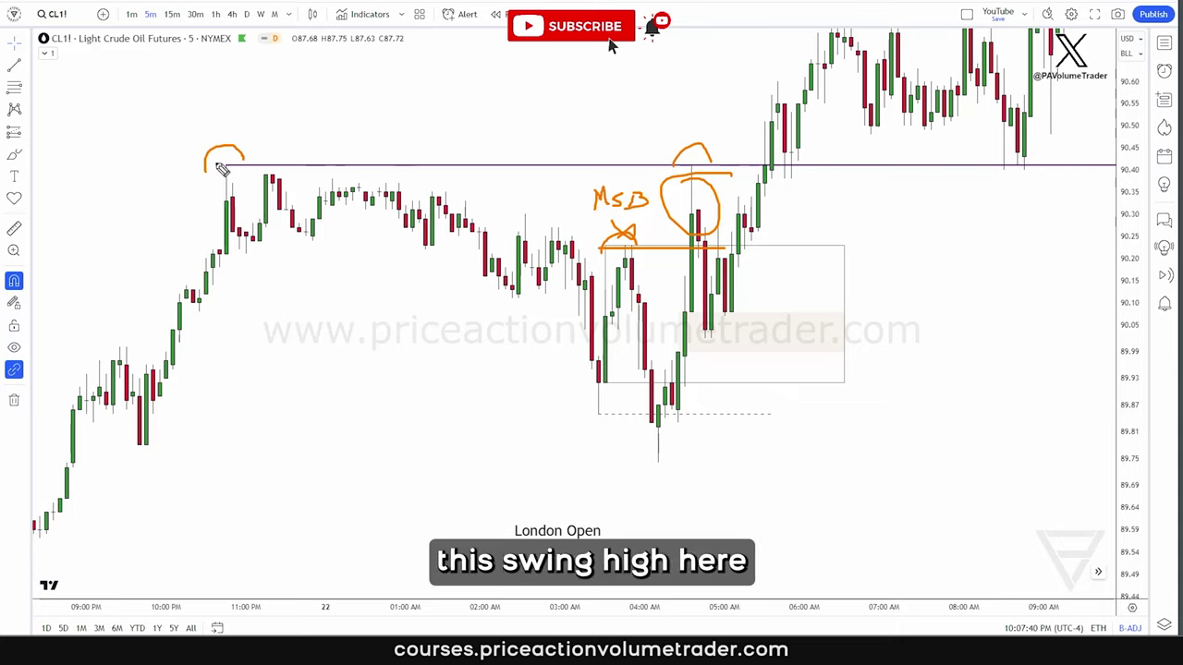
drag(225, 172, 231, 162)
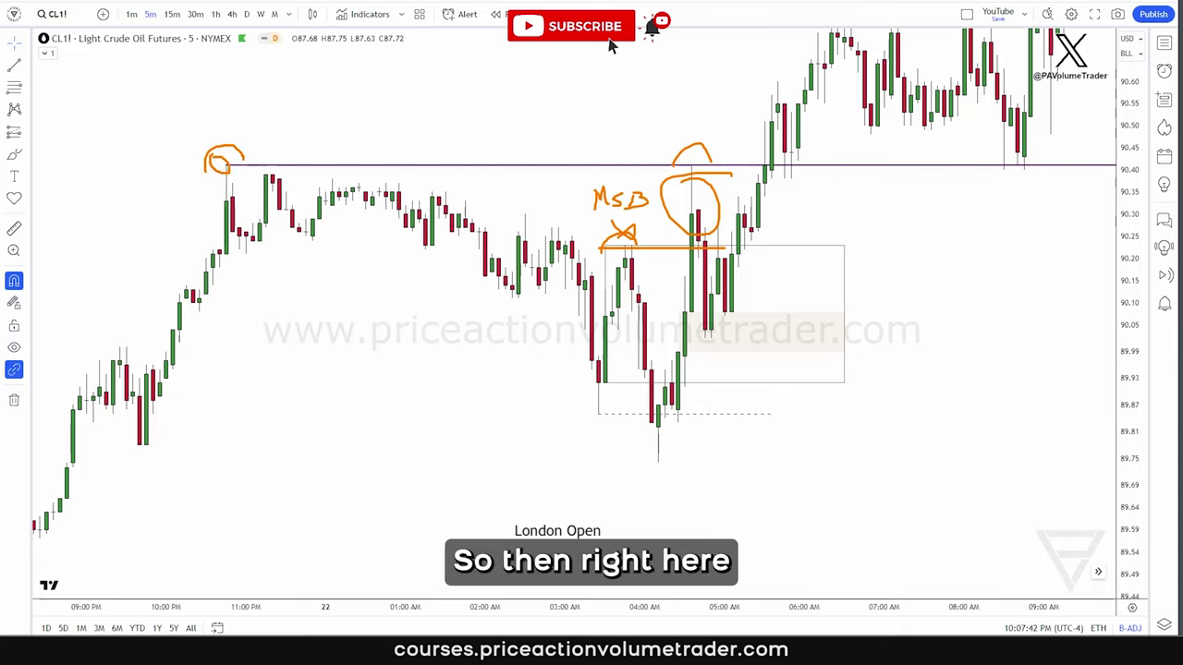
key(Escape)
Step: Mark the raided low with an arc and a cross, and draw a wider arc around the raid beneath the dashed line
mouse_move(857, 227)
mouse_down()
mouse_move(890, 243)
mouse_move(964, 232)
mouse_up()
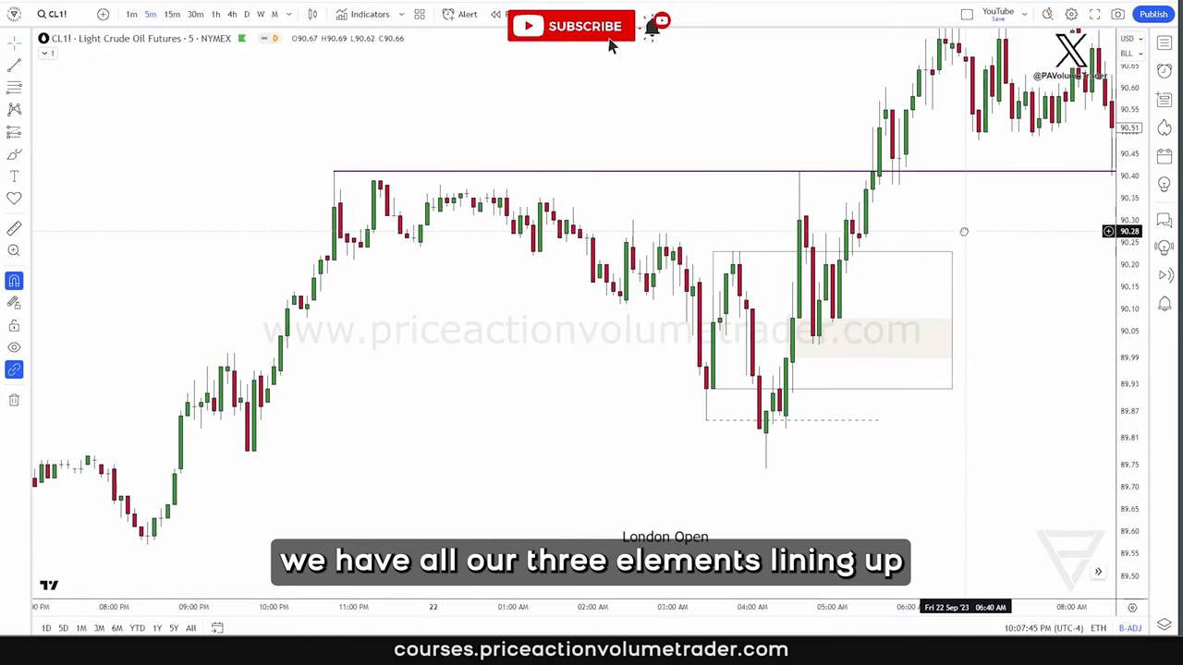
scroll(963, 232, up, 4)
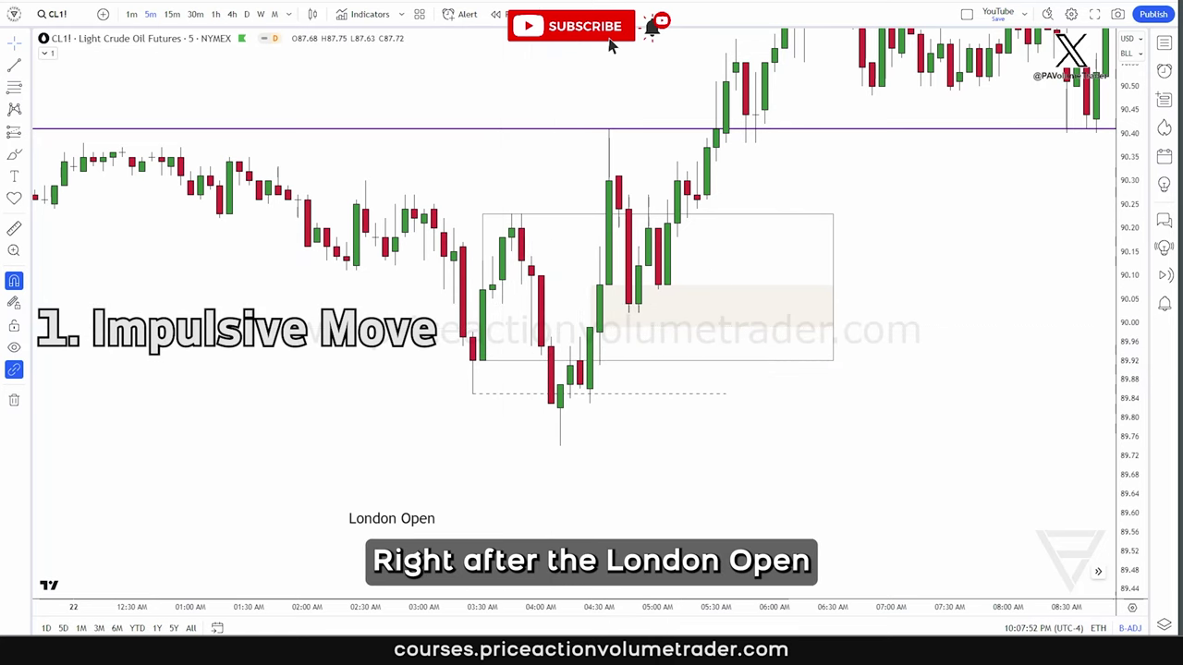
mouse_move(445, 382)
mouse_down()
mouse_move(452, 401)
mouse_move(500, 388)
mouse_move(462, 434)
mouse_up()
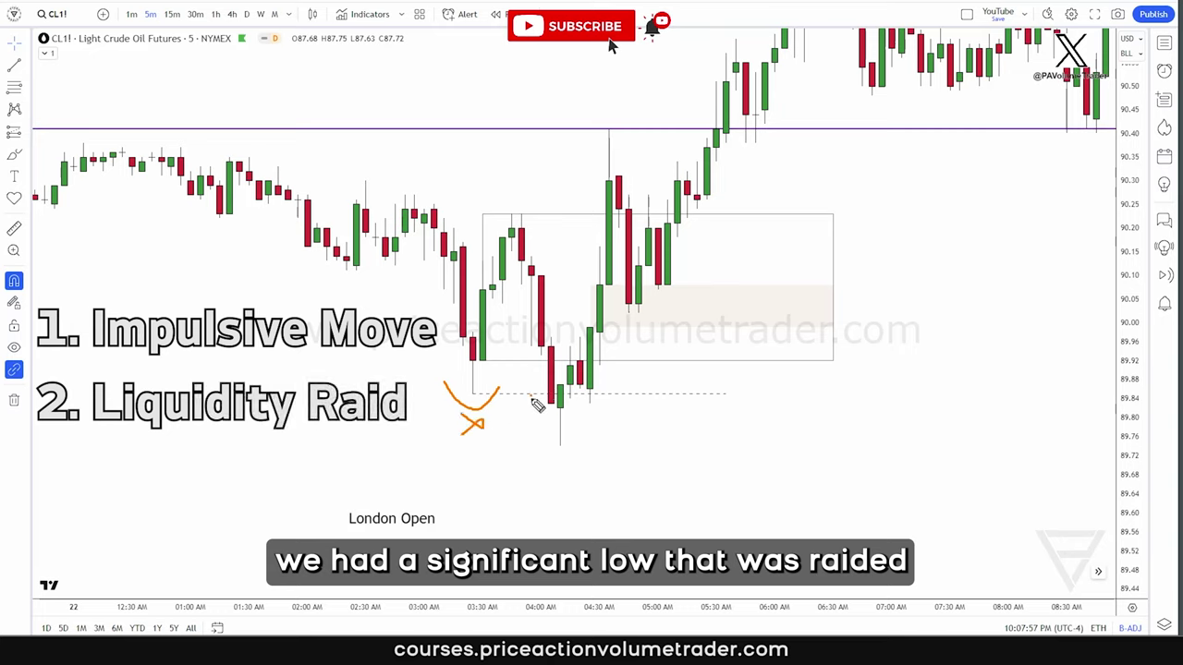
mouse_move(531, 396)
mouse_down()
mouse_move(594, 449)
mouse_move(618, 394)
mouse_up()
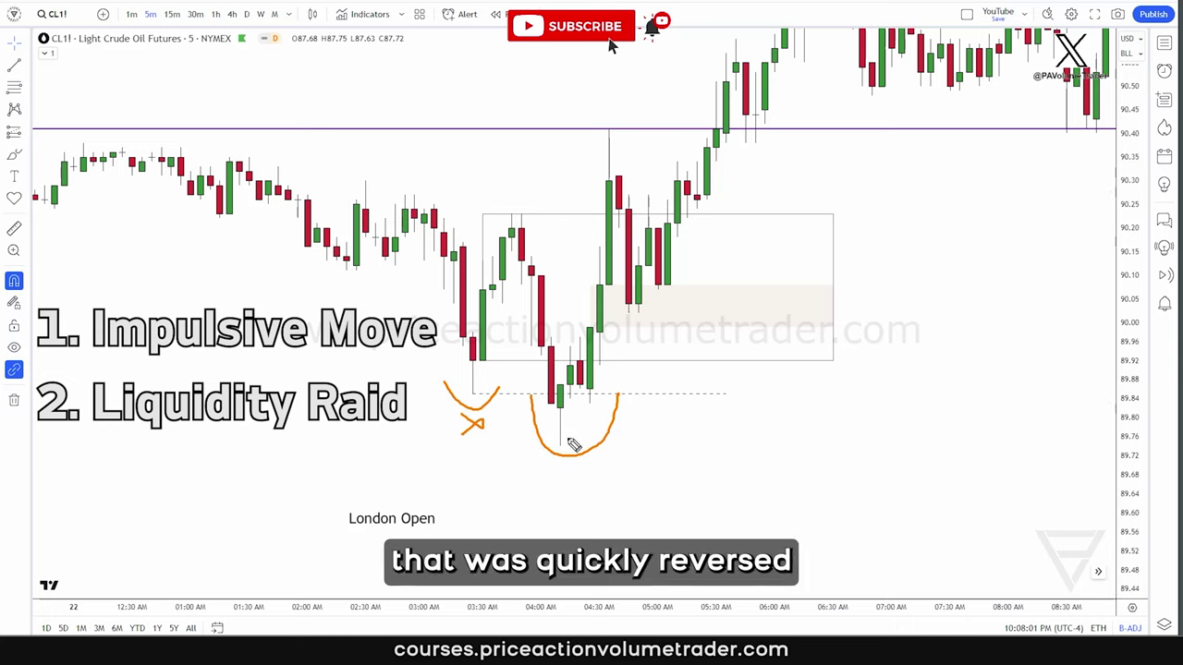
Step: Bracket the breaker block box and outline the bullish candles that form it, clearing the ink before retracing the move into the raid
mouse_move(826, 214)
mouse_down()
mouse_move(899, 251)
mouse_move(872, 342)
mouse_move(835, 365)
mouse_up()
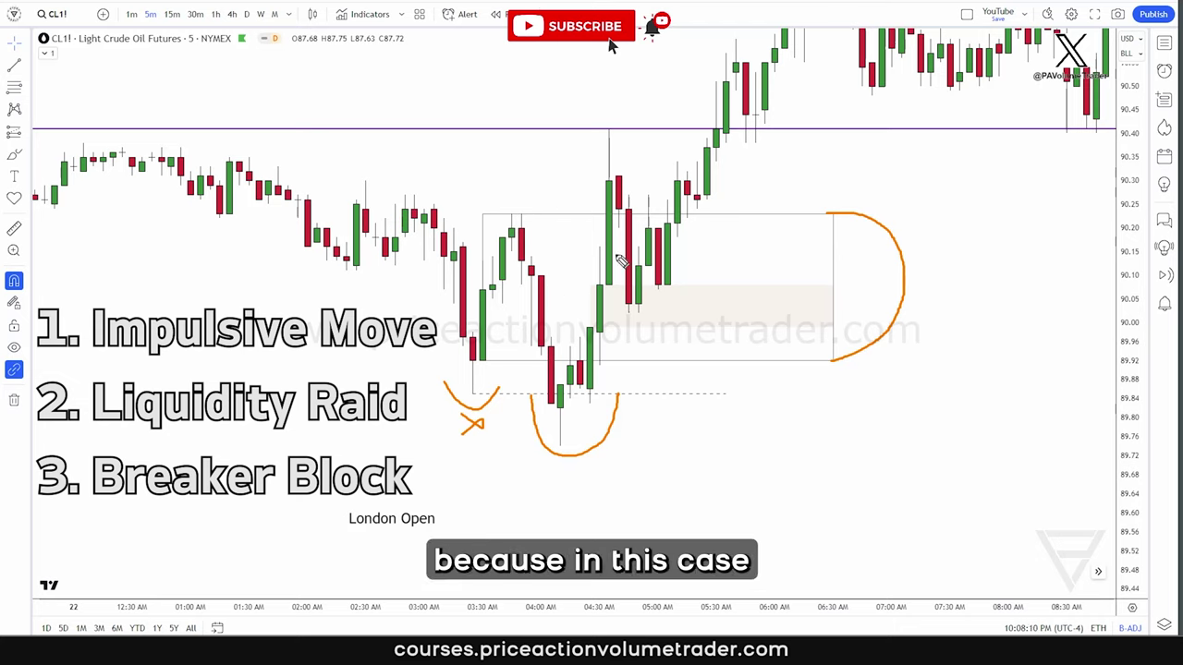
mouse_move(488, 364)
mouse_down()
mouse_move(527, 225)
mouse_move(477, 250)
mouse_move(471, 376)
mouse_up()
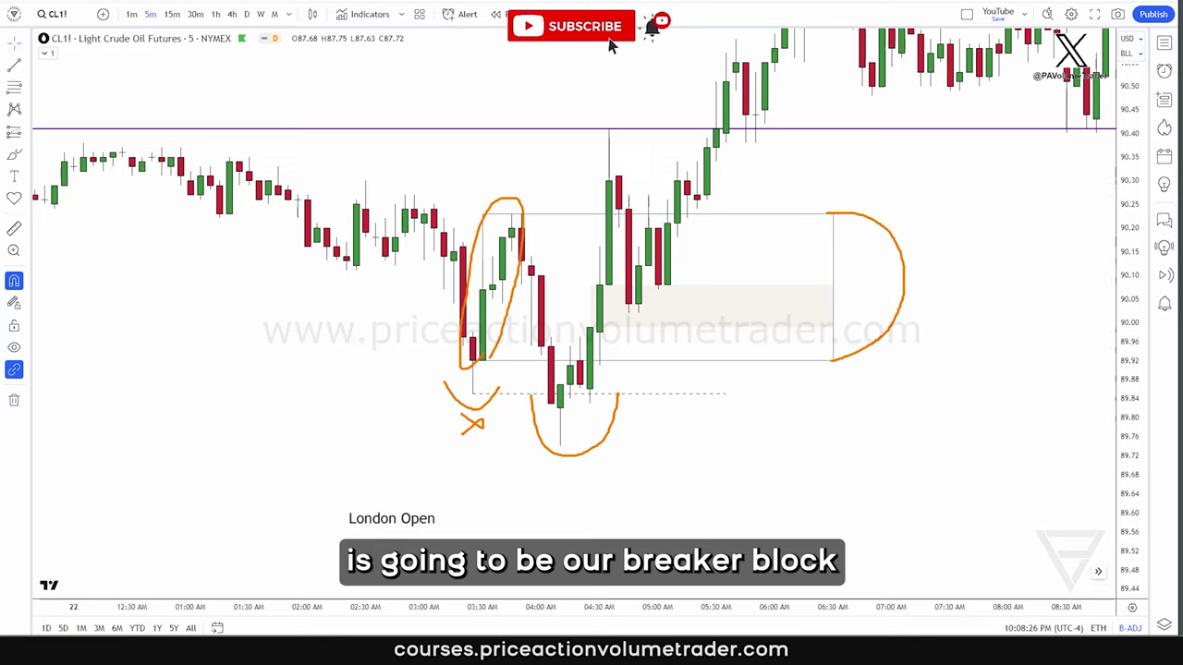
key(e)
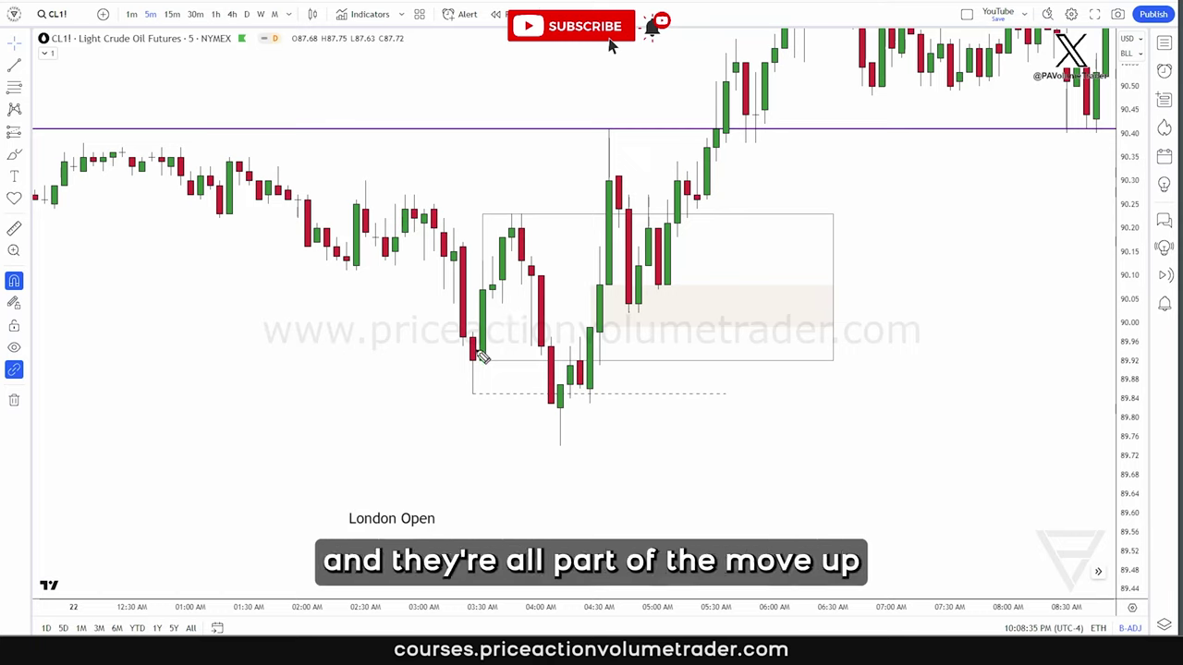
mouse_move(481, 345)
mouse_down()
mouse_move(518, 226)
mouse_move(543, 430)
mouse_up()
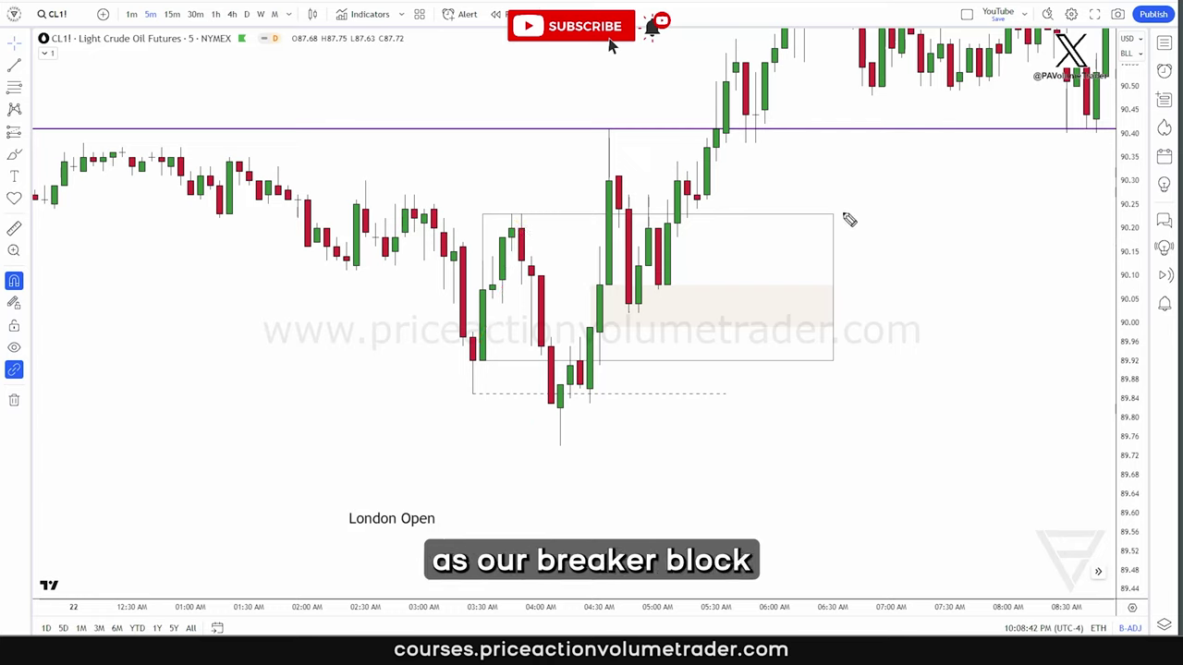
Step: Bracket the breaker block, box its upper fair value gap from 90.16 to 90.20 with the Gaps template, and mark both gaps in ink
mouse_move(844, 214)
mouse_down()
mouse_move(885, 344)
mouse_move(849, 364)
mouse_up()
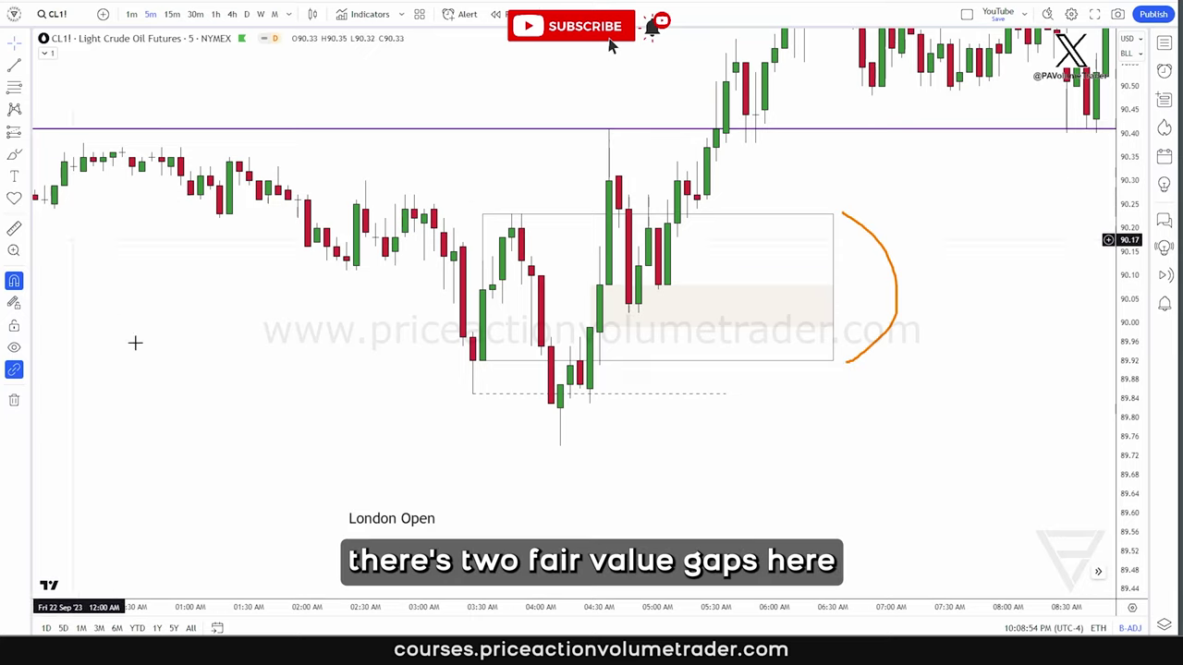
key(alt+shift+r)
drag(599, 246, 765, 228)
click(142, 126)
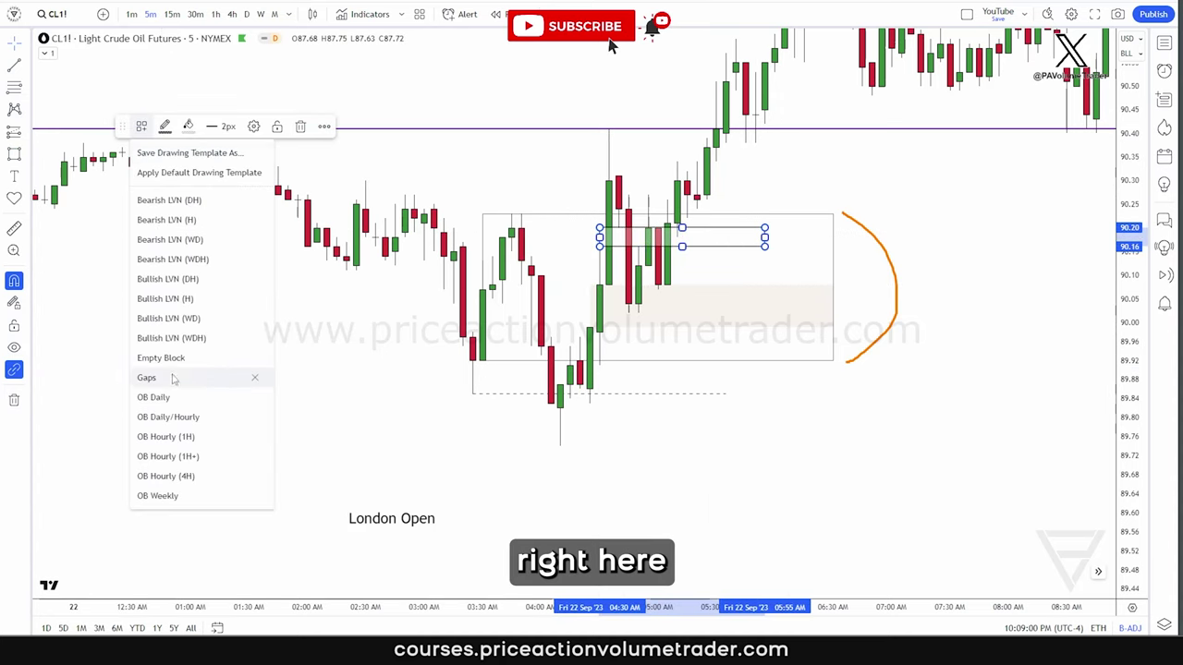
click(173, 377)
click(1057, 345)
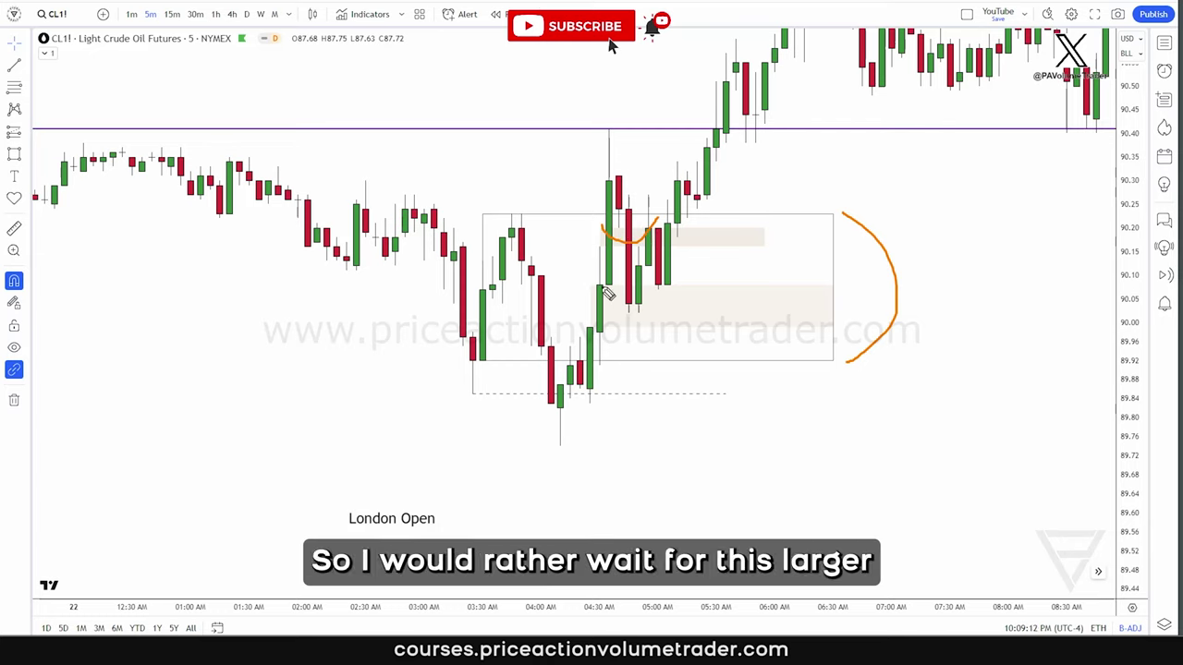
mouse_move(603, 289)
mouse_down()
mouse_move(592, 332)
mouse_move(615, 282)
mouse_up()
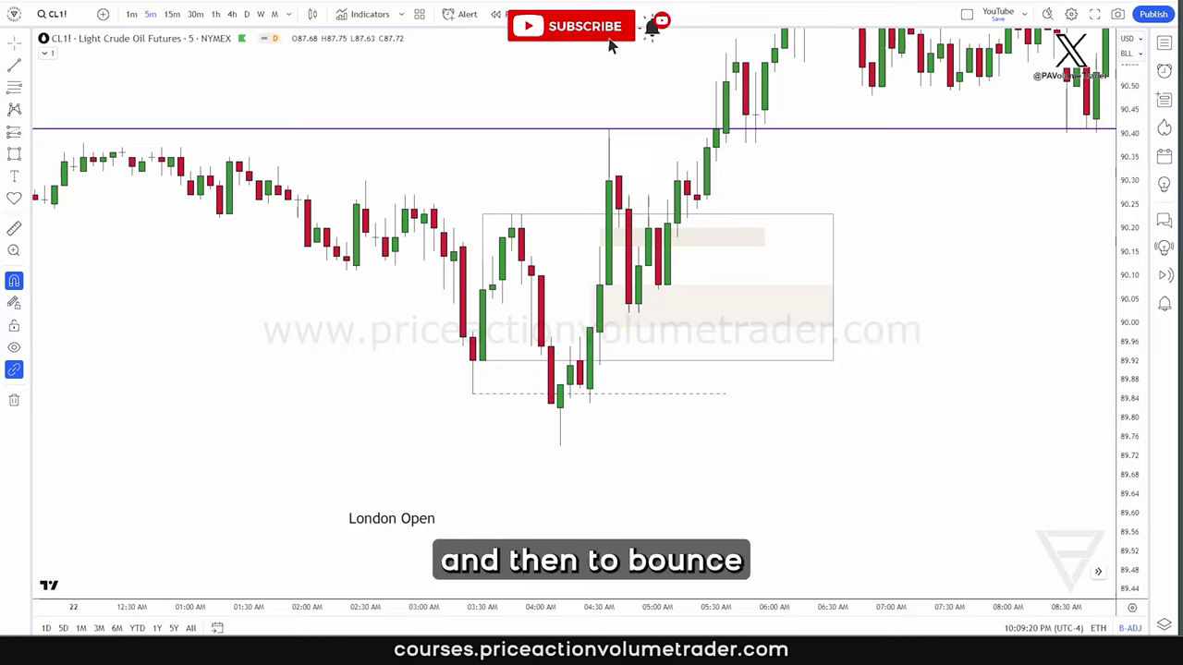
Step: Add a long position with its entry at 90.23 on top of the breaker block and its stop at 89.90
drag(942, 231, 932, 261)
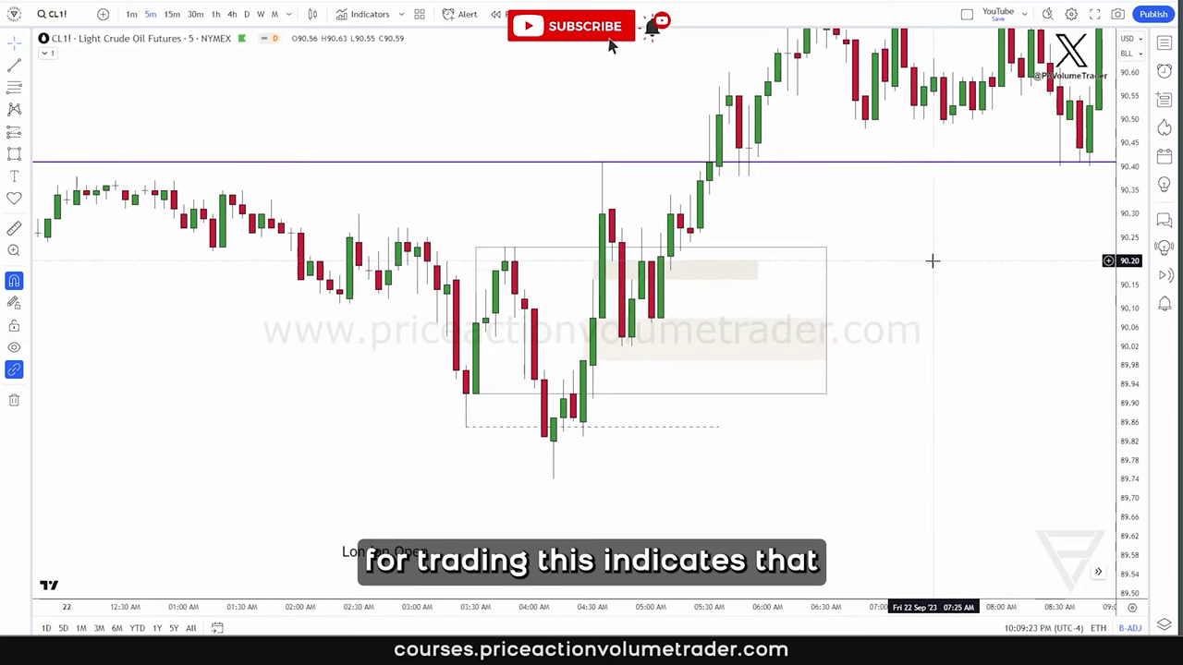
click(29, 135)
click(81, 148)
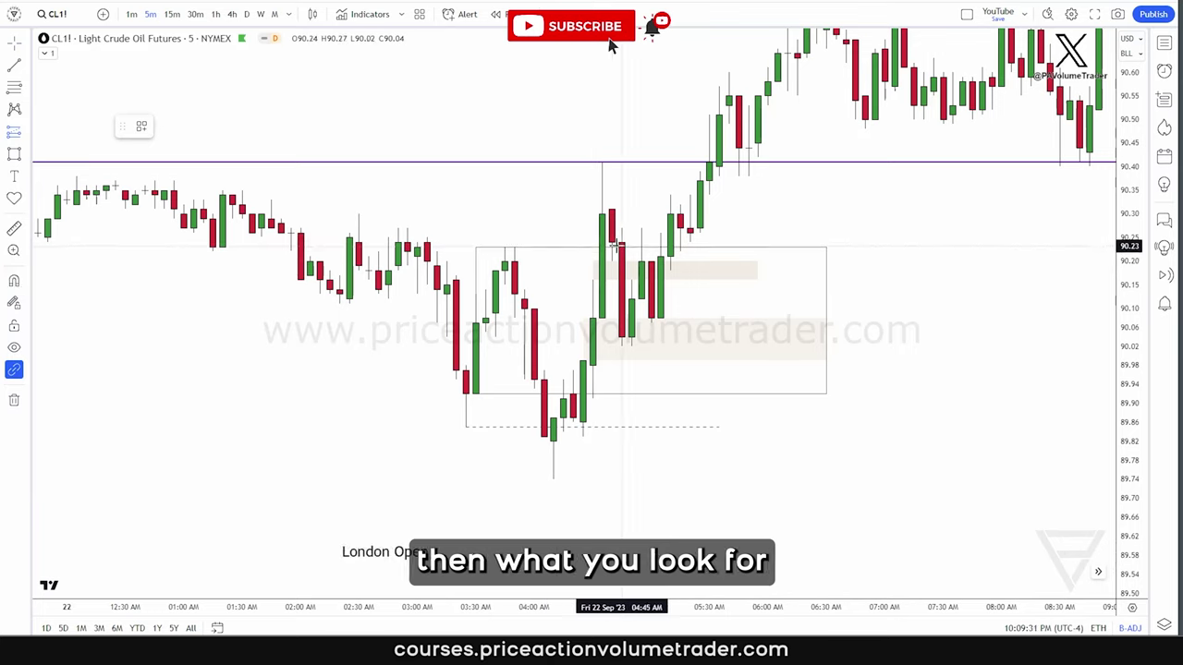
click(612, 246)
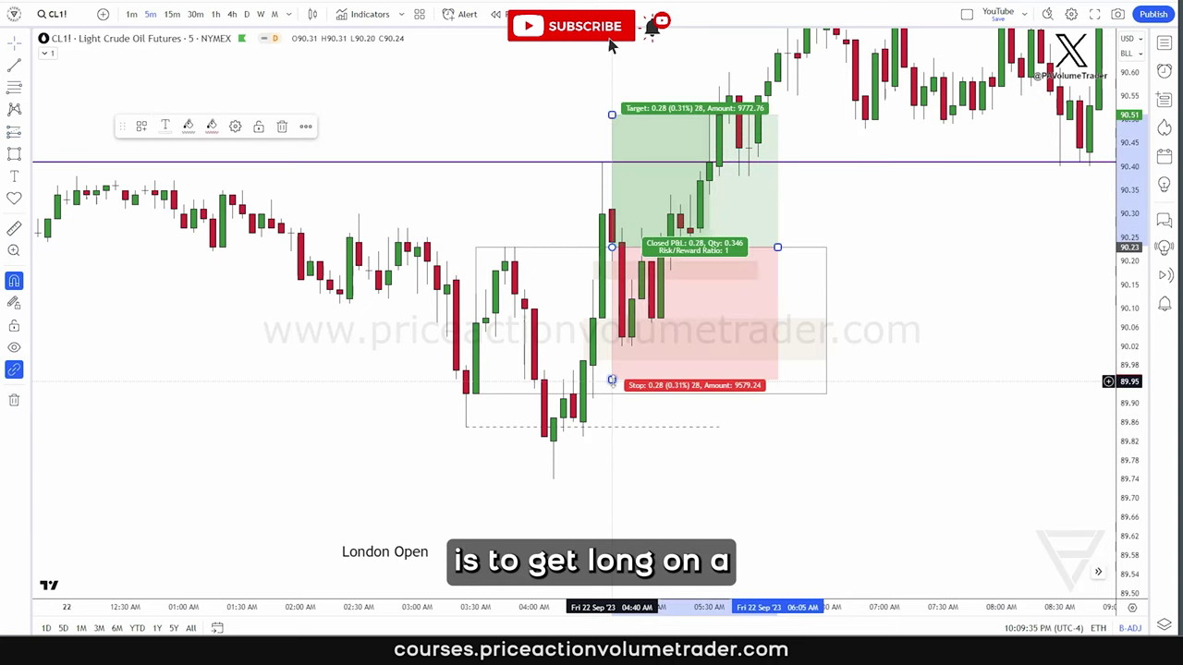
click(955, 259)
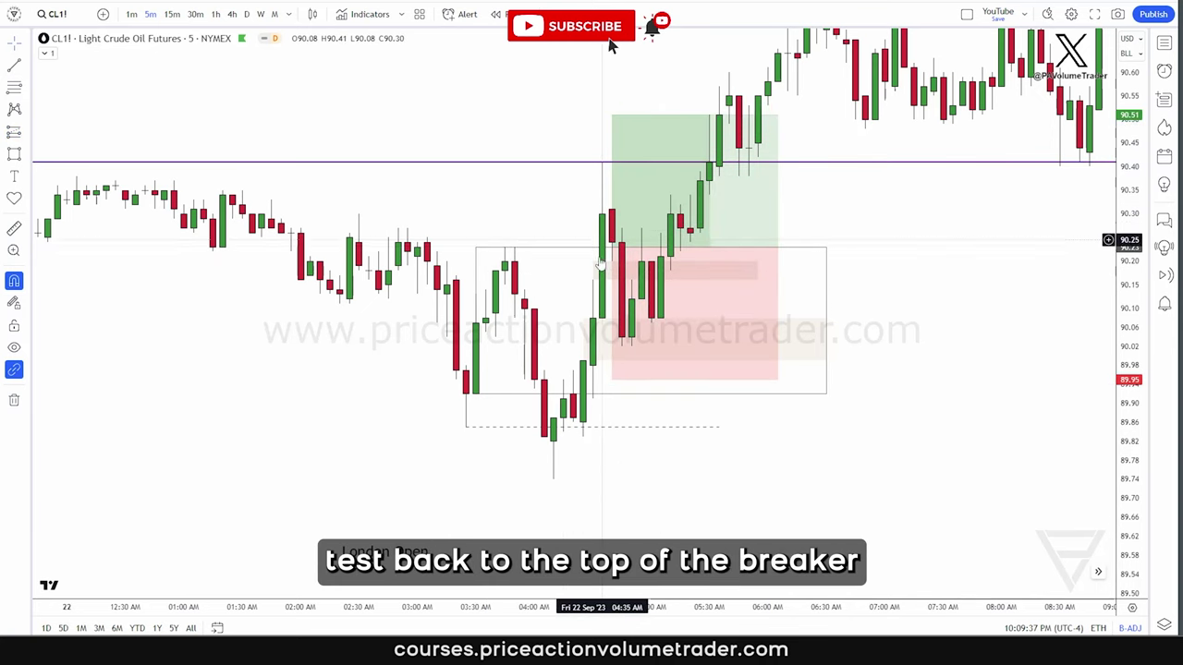
drag(612, 379, 611, 403)
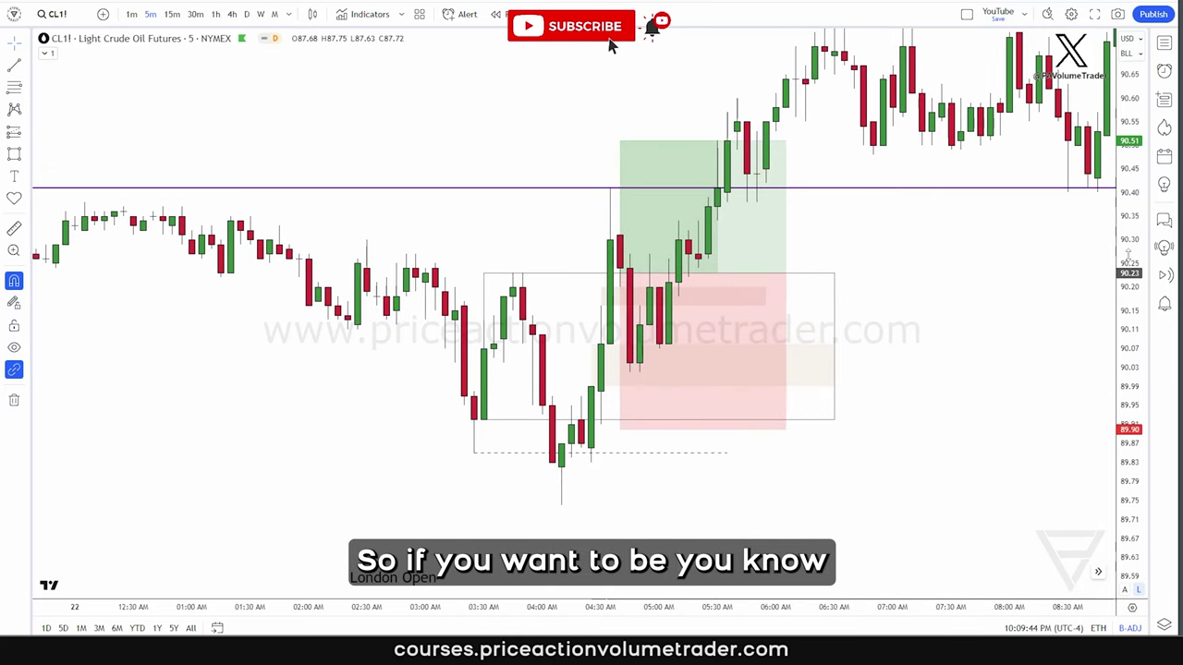
Step: Try the long position's stop at 89.73 below the raid low, and set it to 89.91 just under the breaker block
scroll(946, 317, down, 3)
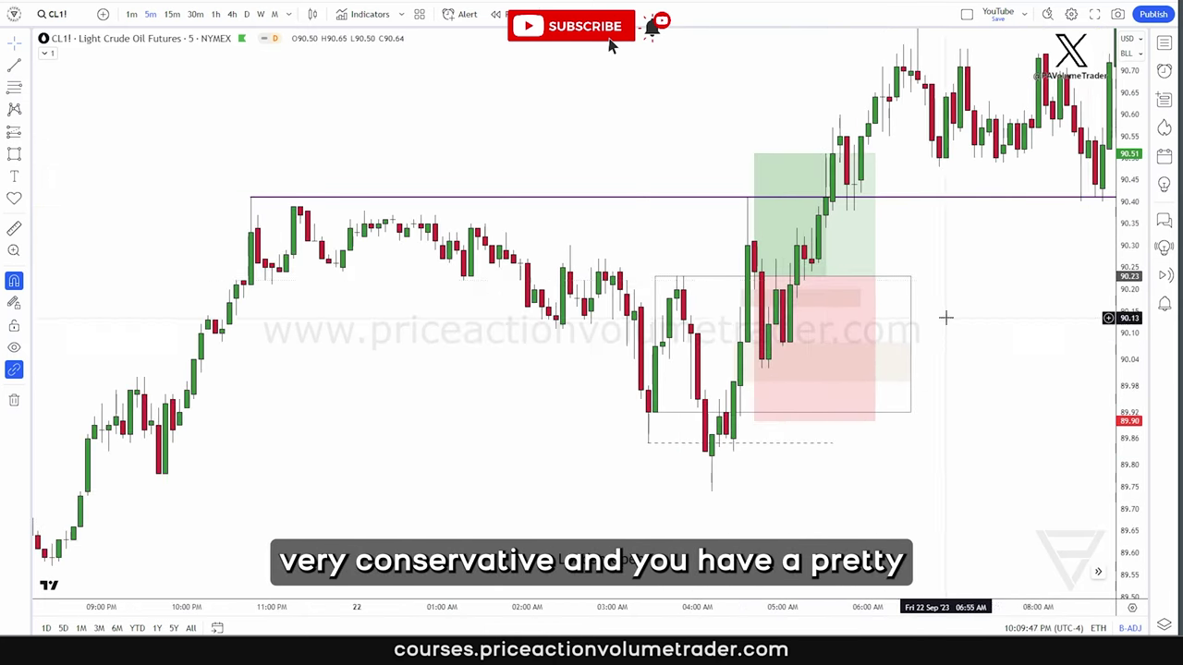
drag(1138, 210, 1139, 282)
drag(1017, 322, 929, 407)
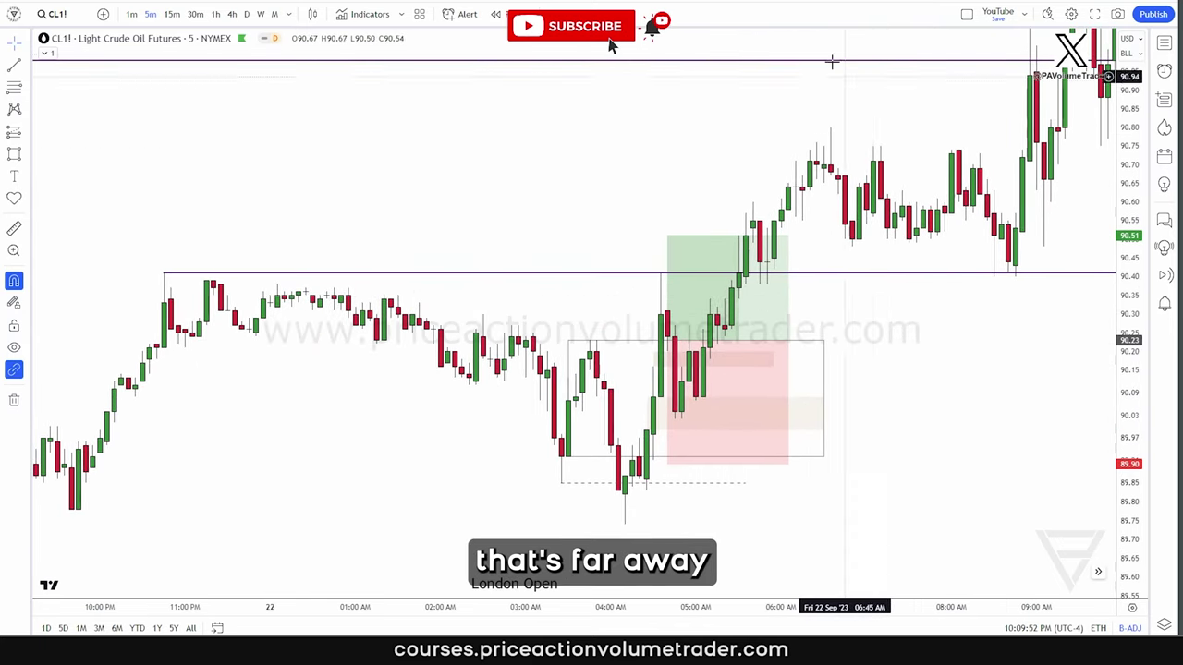
click(738, 354)
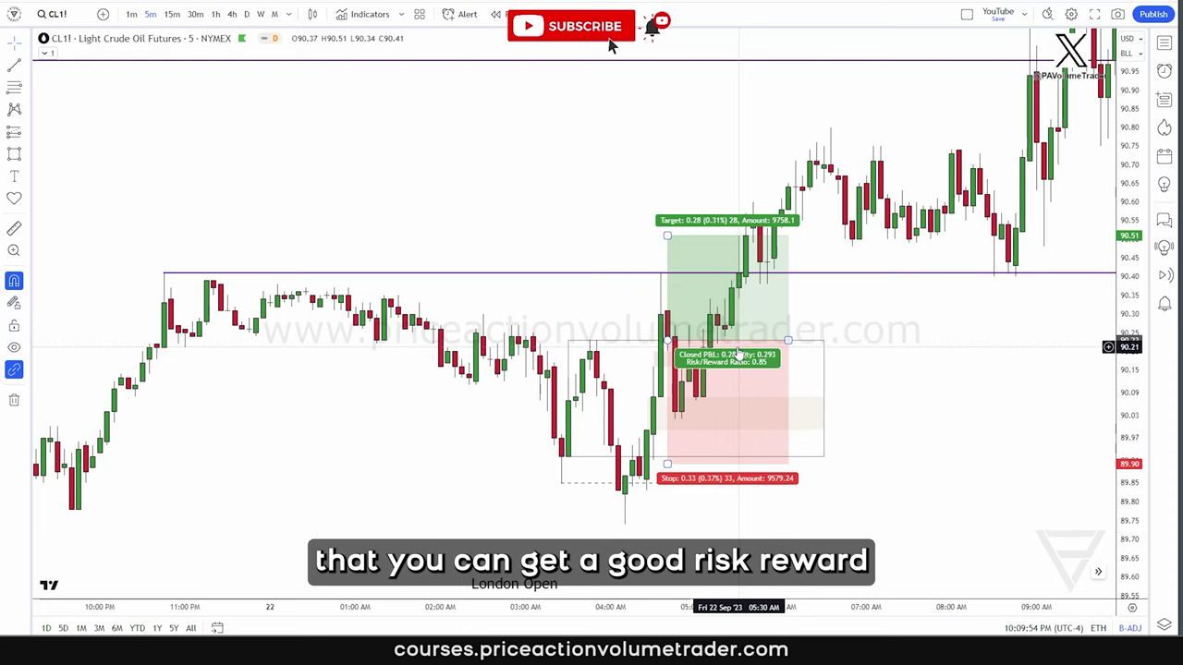
drag(667, 464, 667, 528)
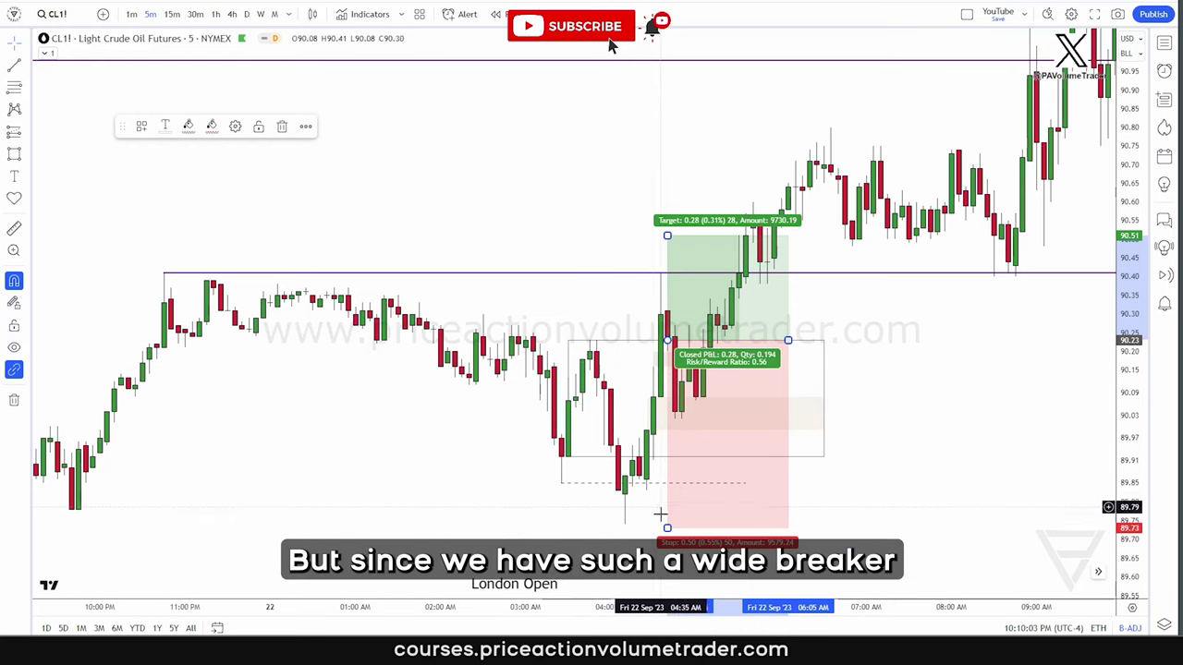
drag(668, 528, 673, 457)
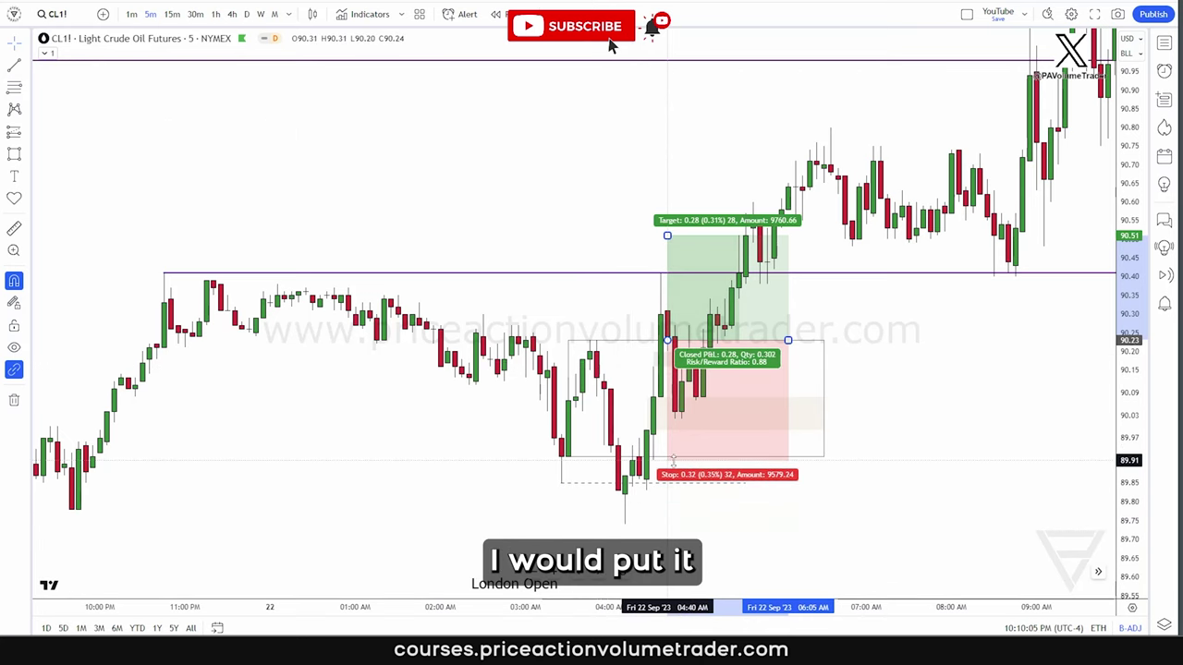
click(884, 414)
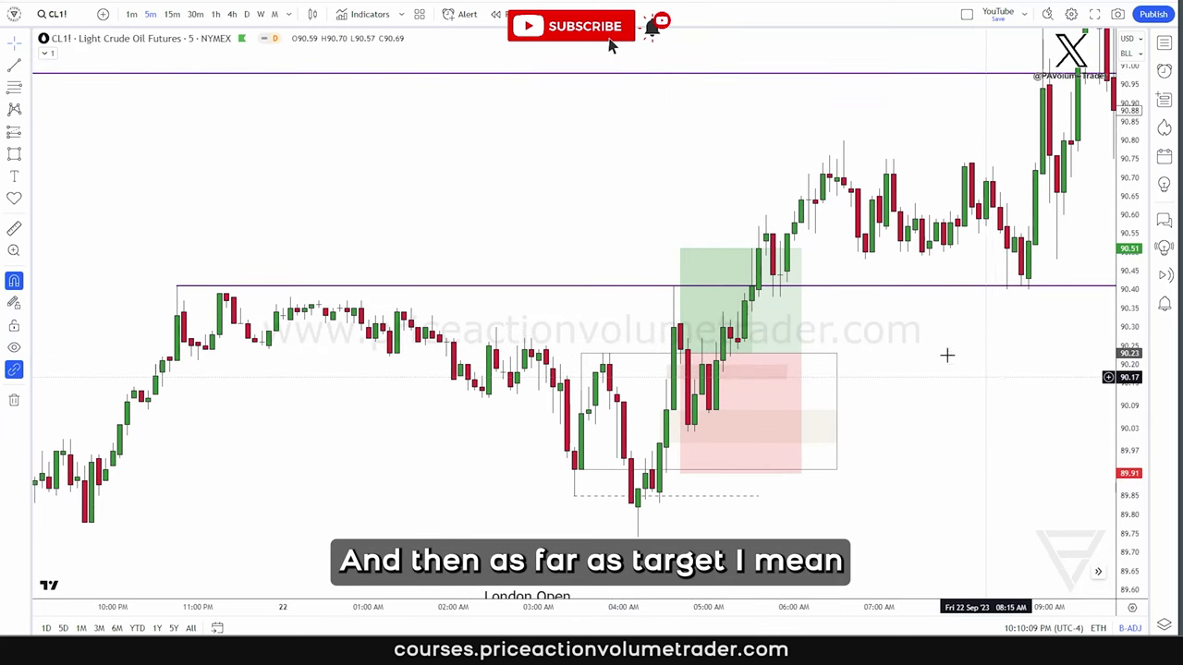
Step: Try the long position's target at 90.41 on the nearer purple resistance line and check its risk/reward ratio
click(699, 269)
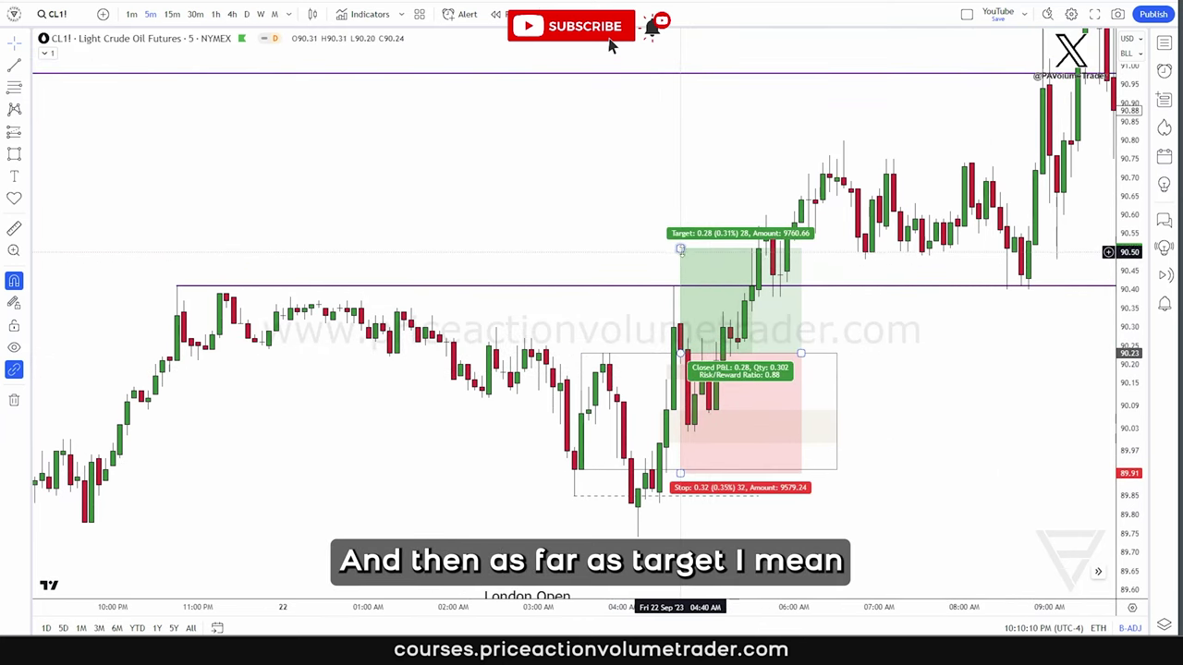
drag(680, 249, 681, 284)
click(599, 222)
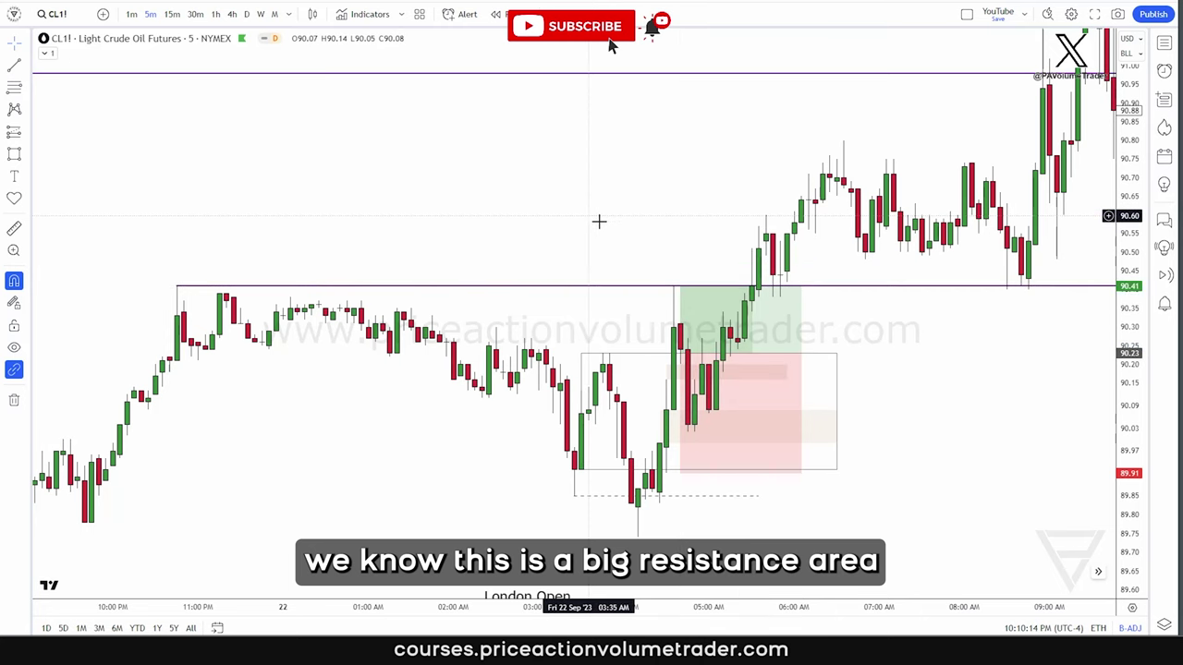
mouse_move(758, 350)
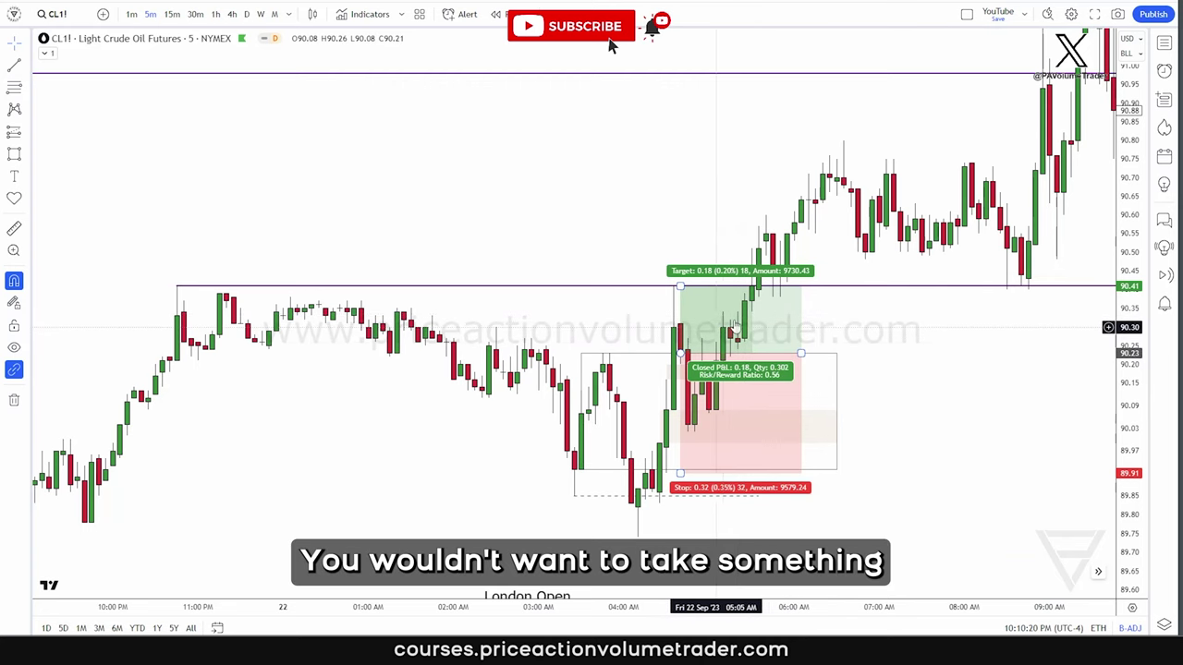
Step: Circle the earlier swing high on the upper purple line, and extend the long position to a 90.98 target at that level
scroll(954, 328, down, 5)
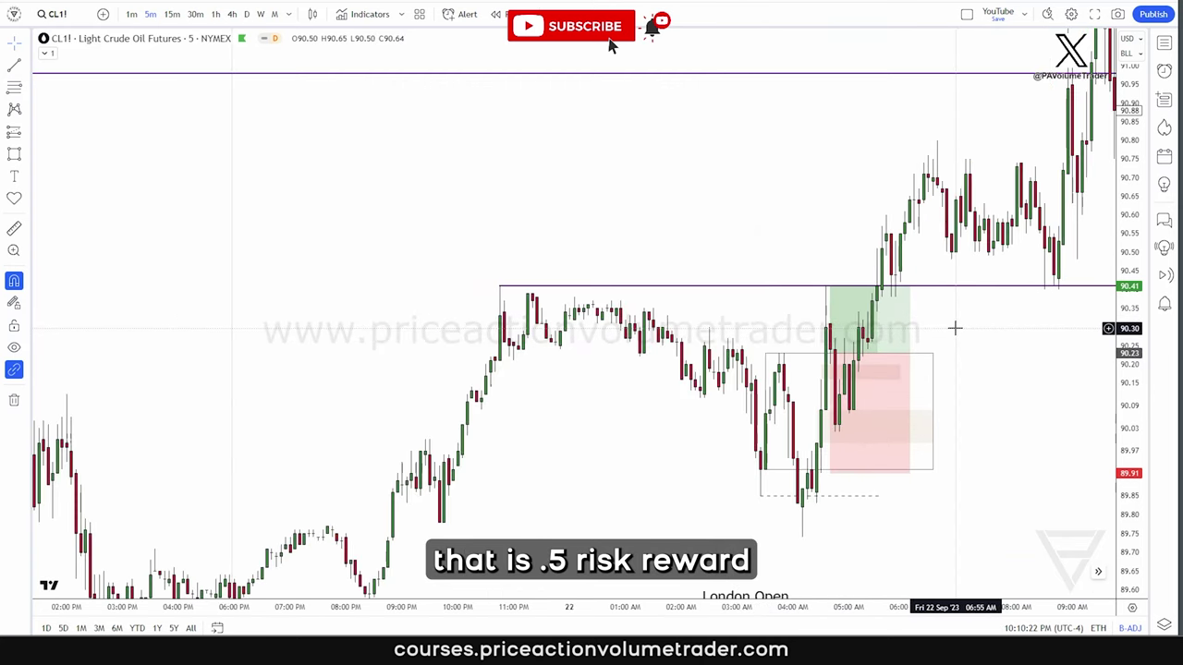
drag(1075, 384, 974, 378)
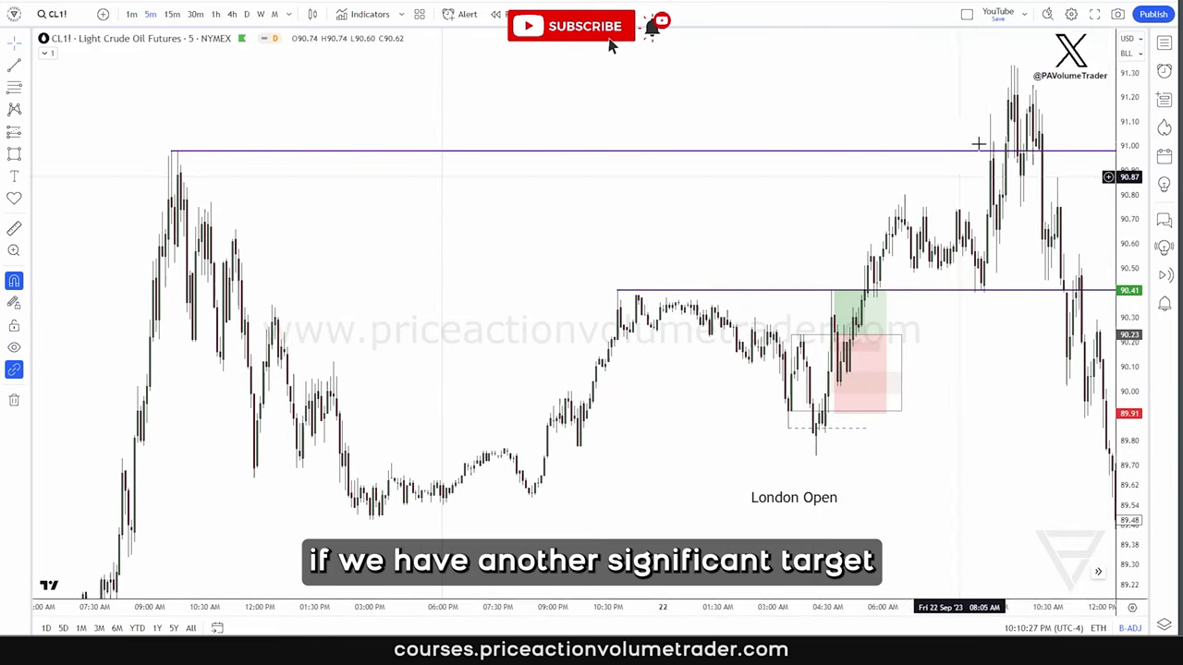
drag(172, 127, 230, 148)
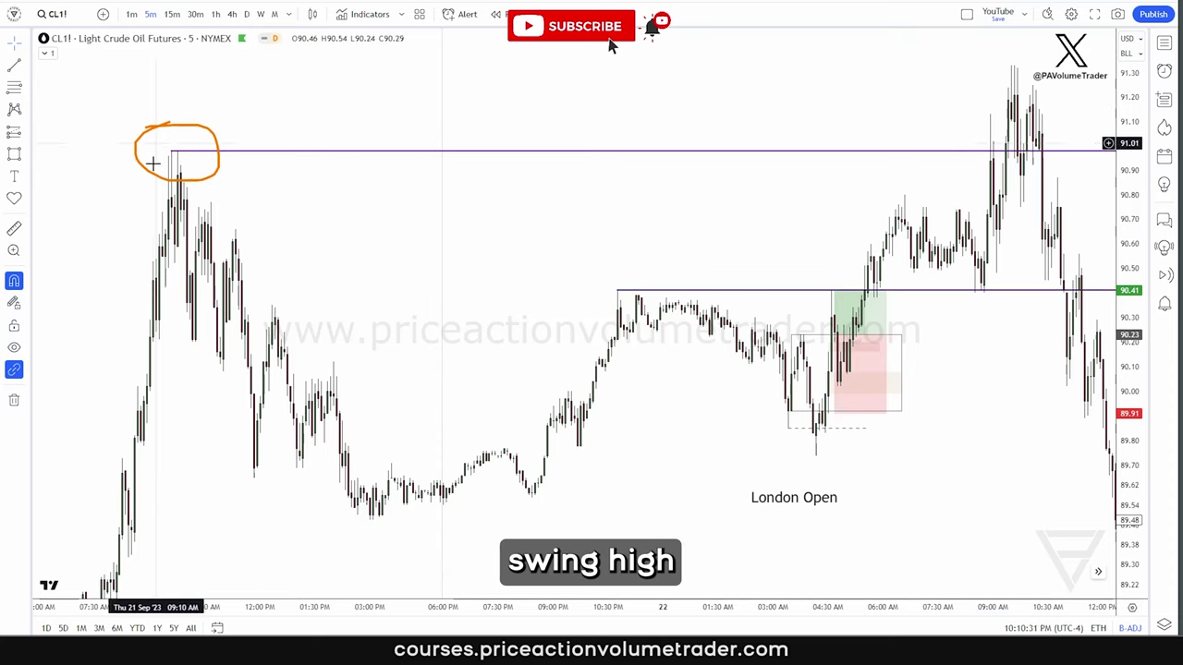
click(834, 292)
drag(834, 292, 835, 150)
drag(885, 335, 1087, 329)
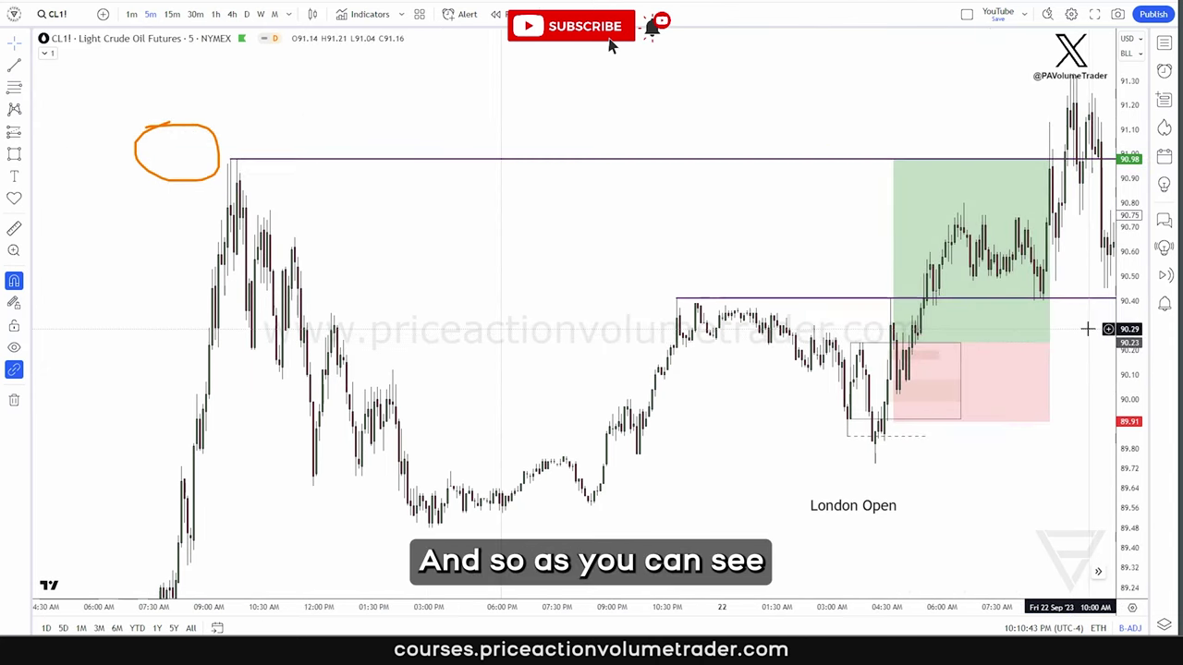
Step: Check the long position's risk/reward ratio and move its entry down to 90.08 at the top of the larger fair value gap
scroll(1088, 329, up, 3)
scroll(946, 403, up, 3)
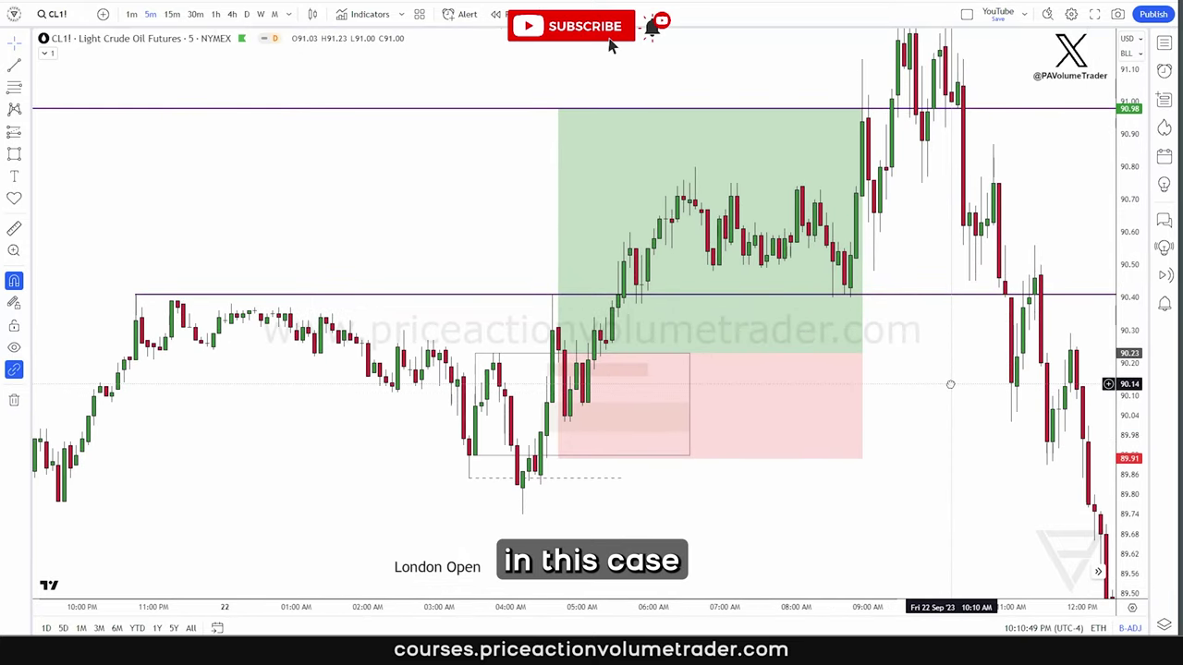
click(570, 397)
scroll(570, 397, down, 1)
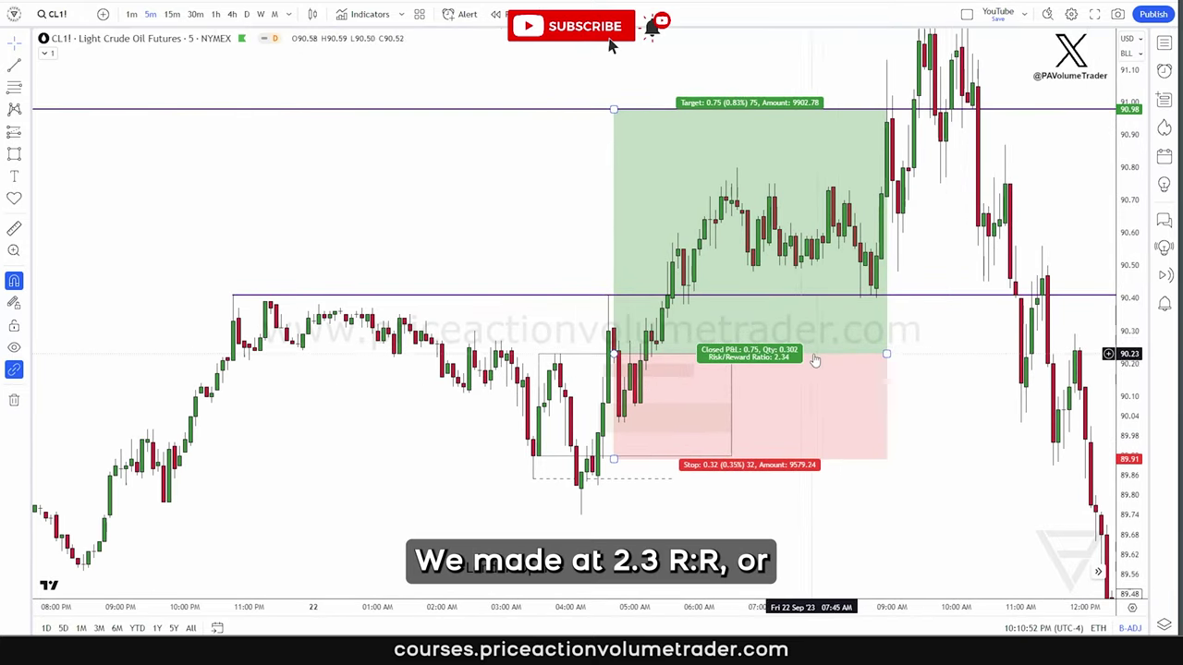
click(929, 348)
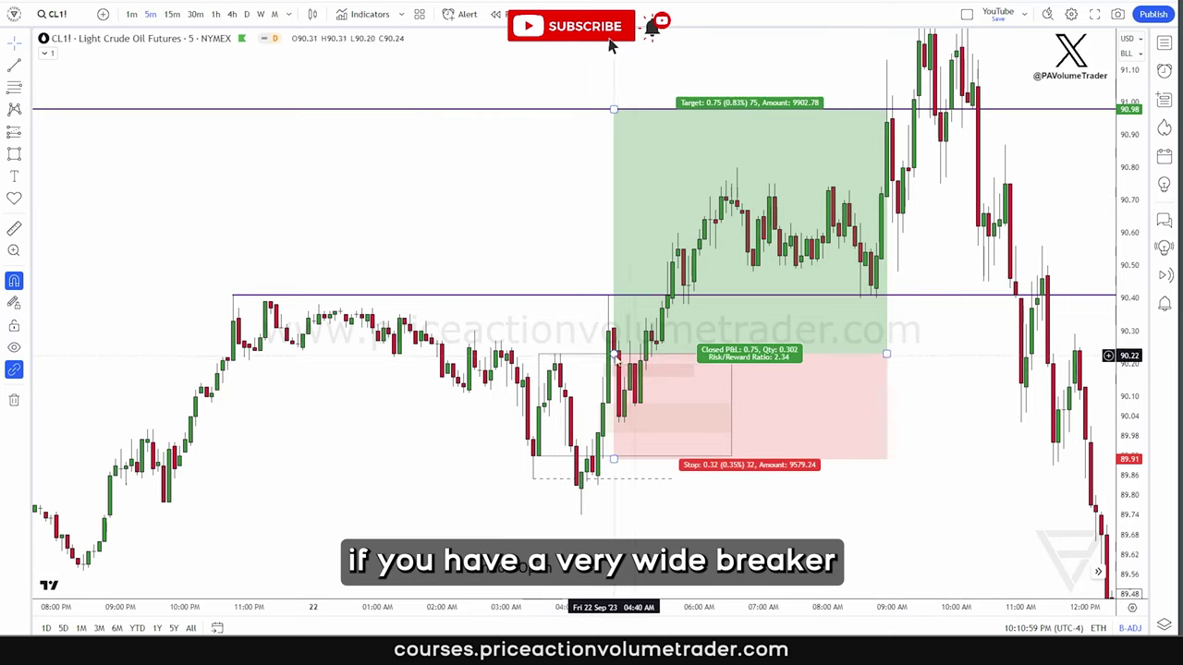
drag(615, 355, 619, 403)
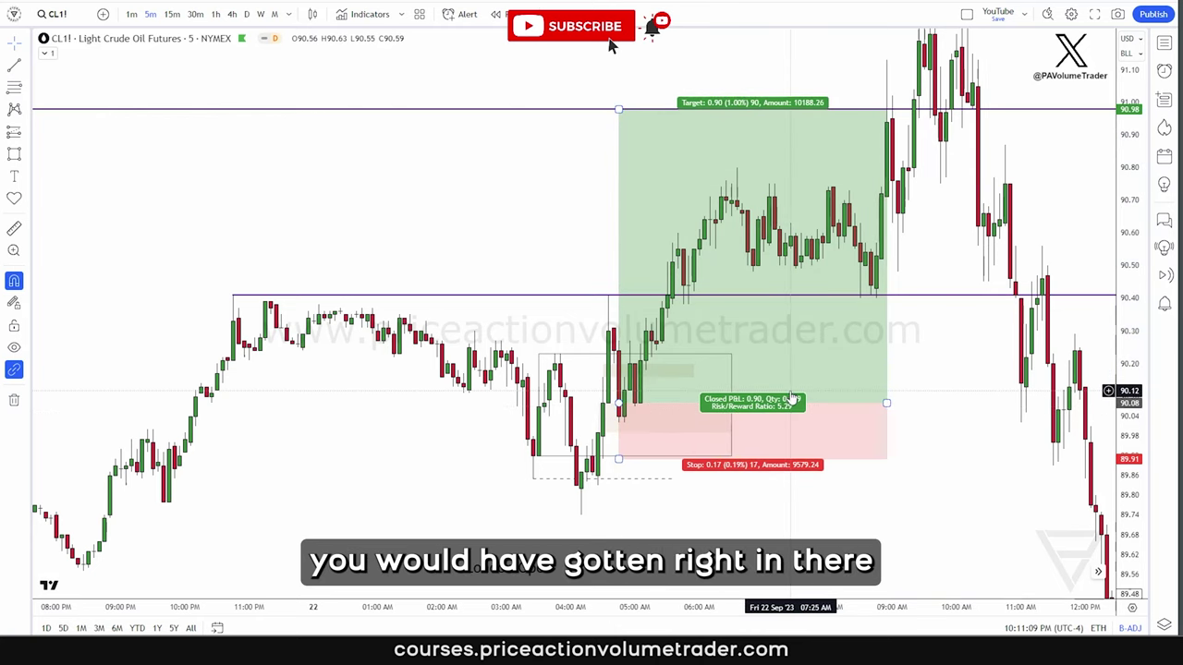
click(614, 410)
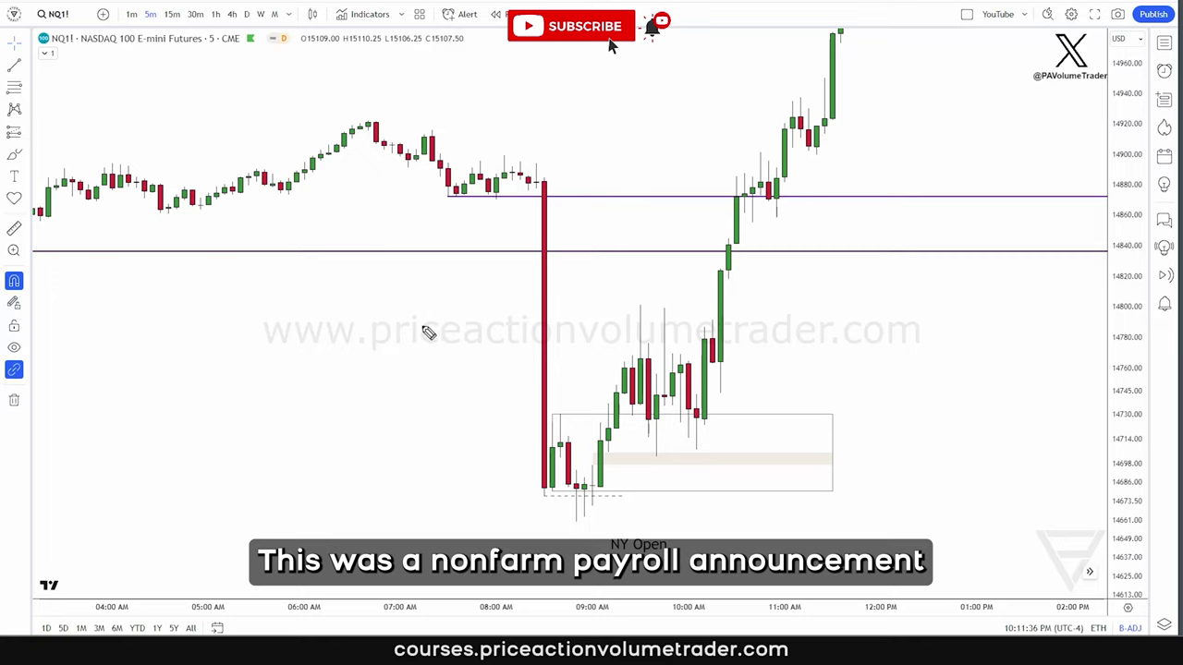
Step: On the NQ1! 5-minute chart, mark the sharp drop, draw arcs under its low and the raid, underline the raided level, and clear the ink
mouse_move(415, 320)
mouse_down()
mouse_move(493, 283)
mouse_move(538, 296)
mouse_up()
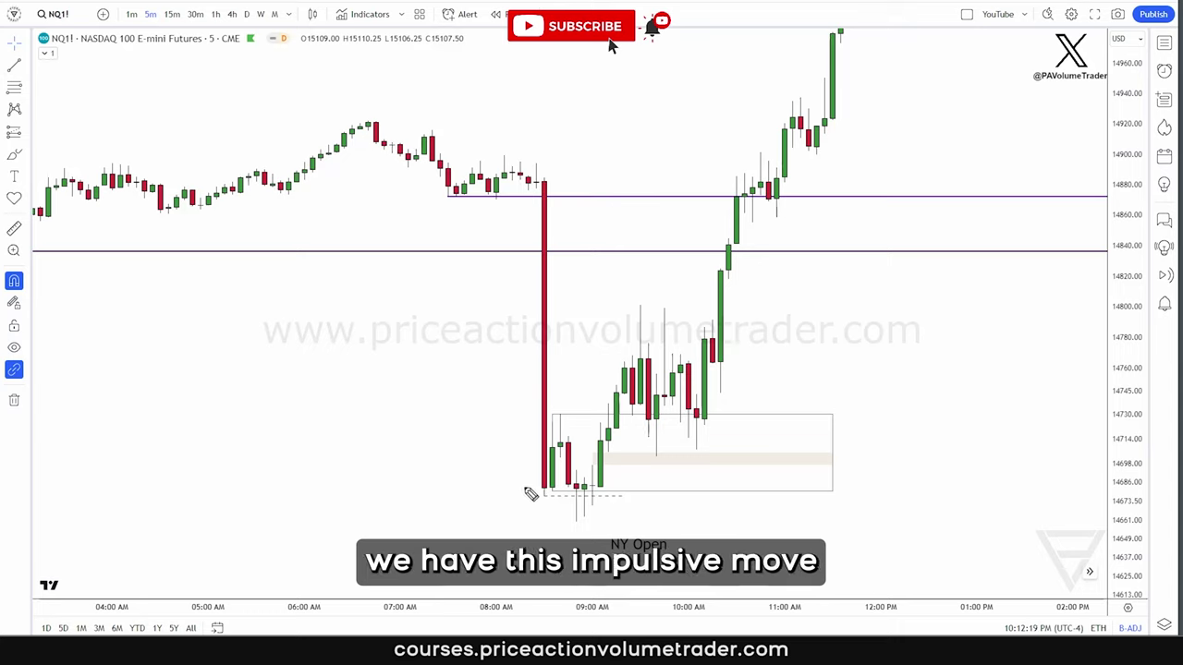
drag(525, 490, 547, 505)
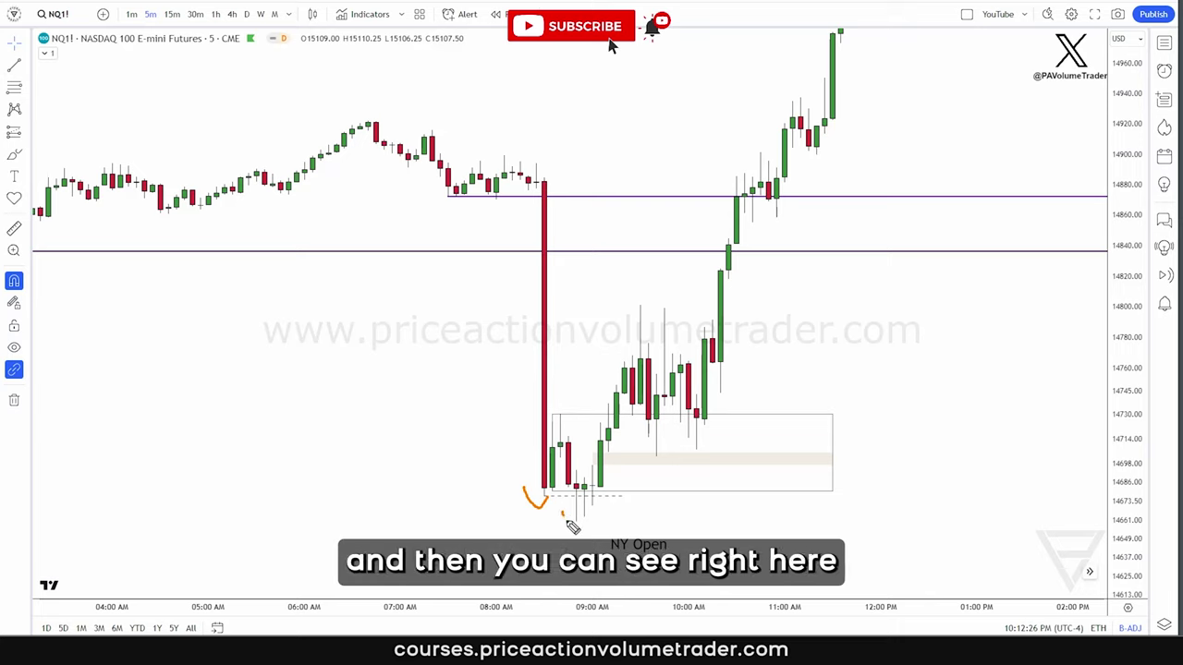
drag(568, 523, 597, 516)
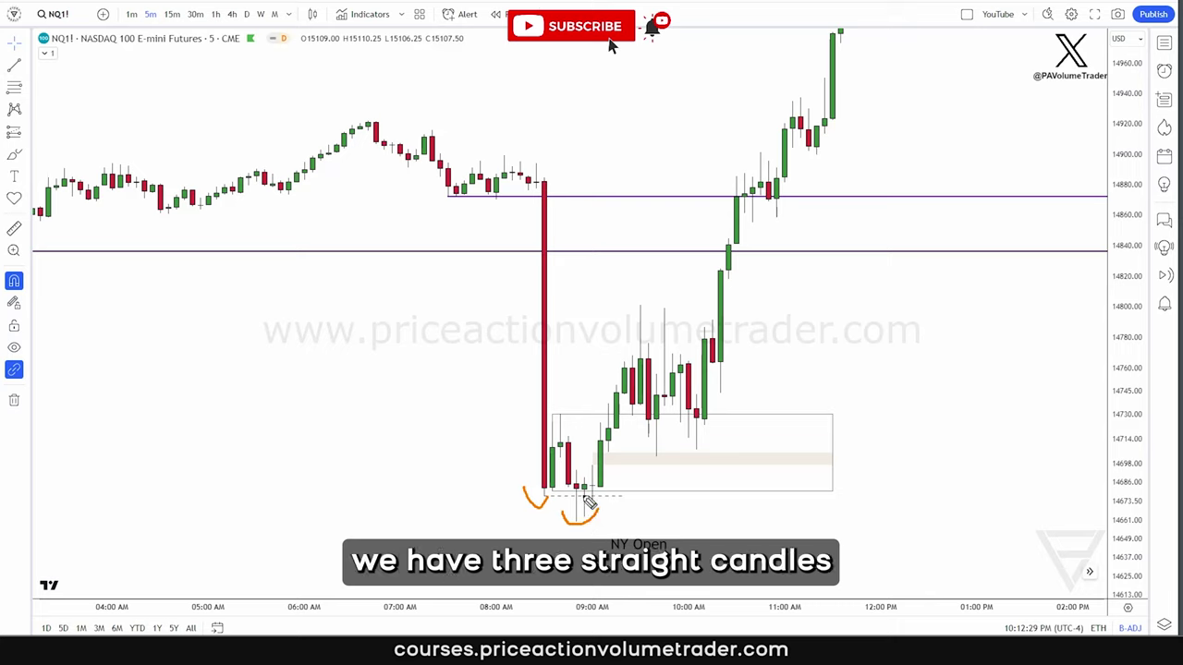
drag(538, 499, 661, 505)
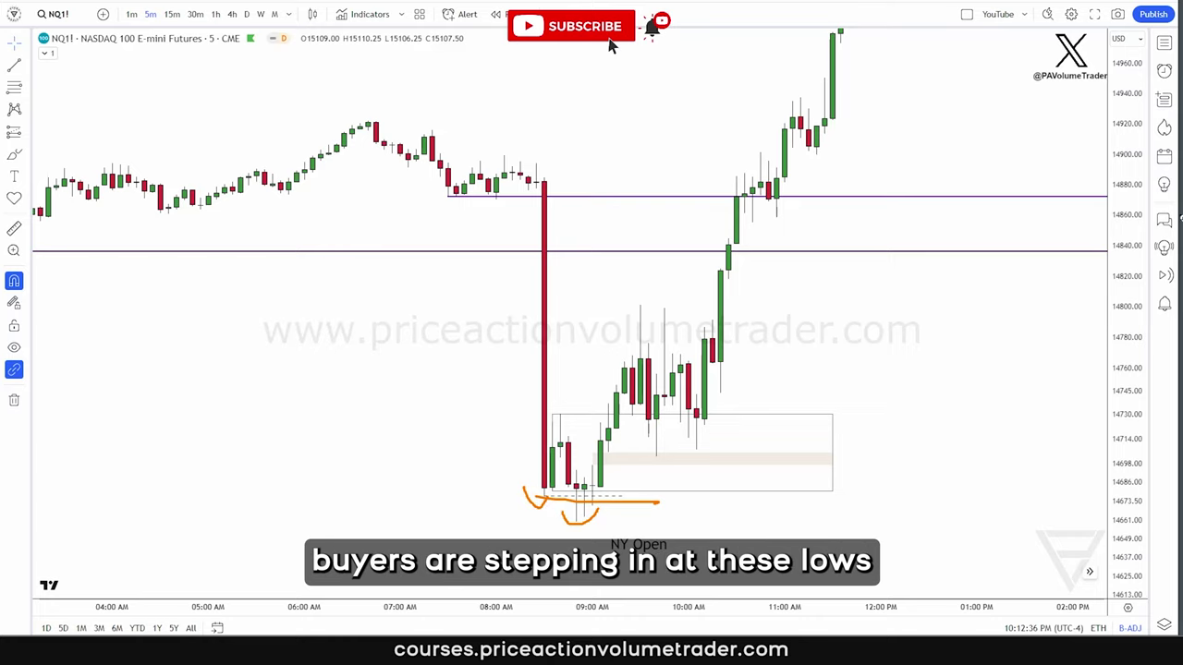
key(Escape)
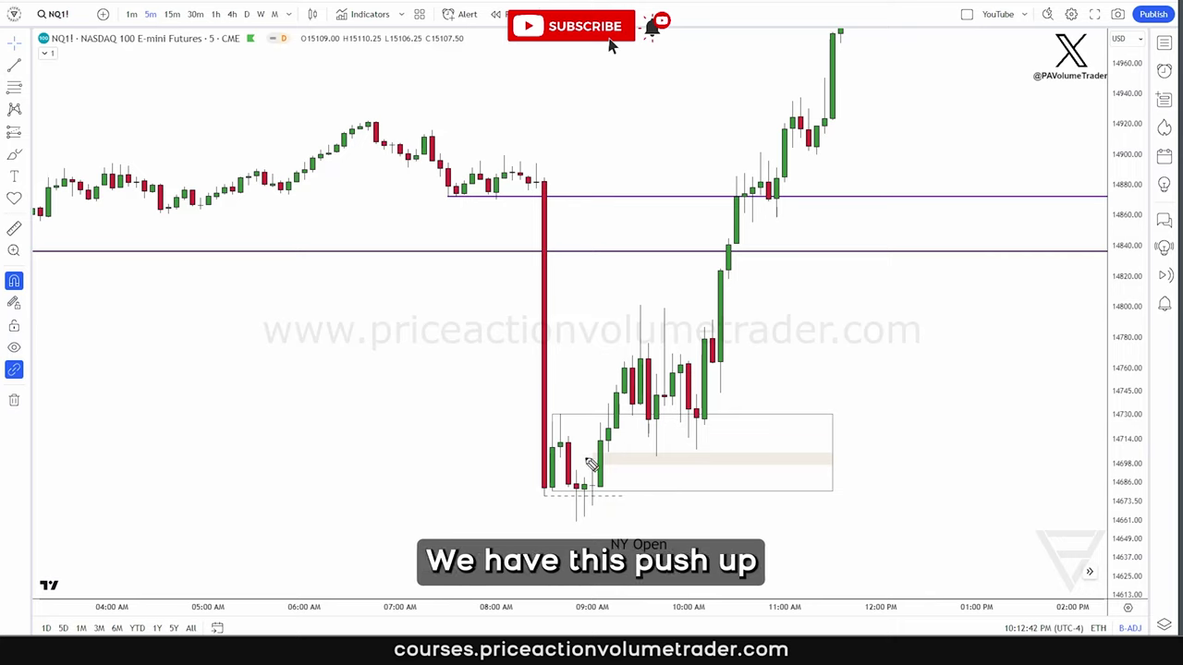
Step: Draw an arrow along the push up from the raid, bracket the breaker block box, and clear the ink
mouse_move(586, 457)
mouse_down()
mouse_move(600, 375)
mouse_move(610, 384)
mouse_up()
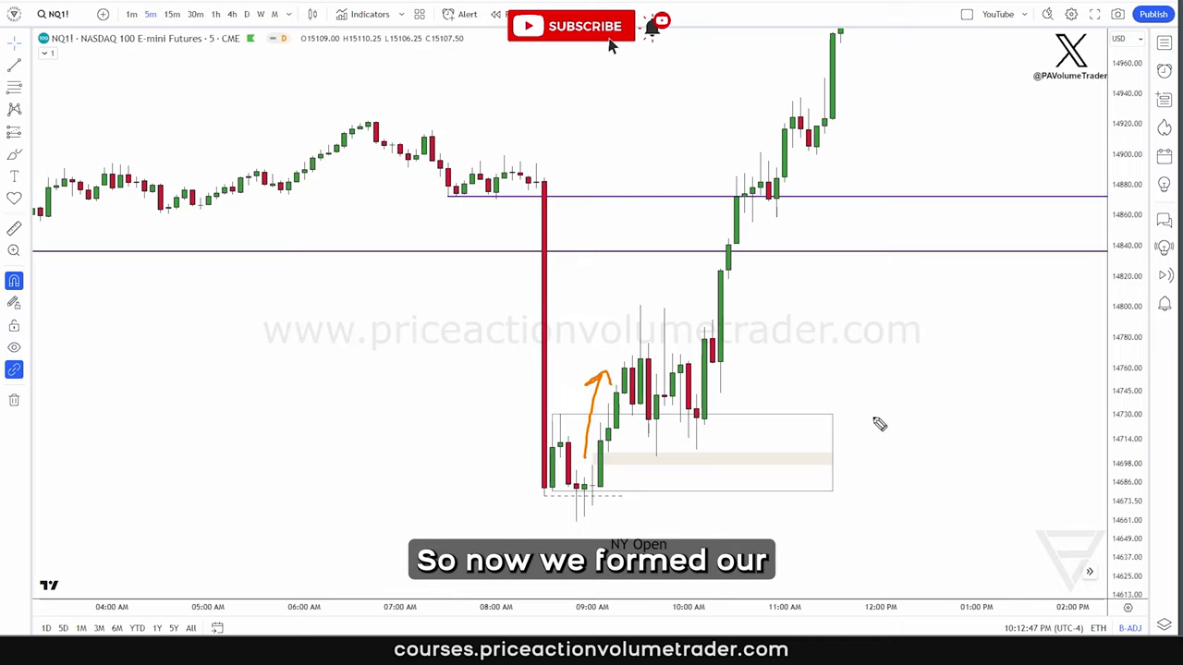
drag(869, 443, 839, 488)
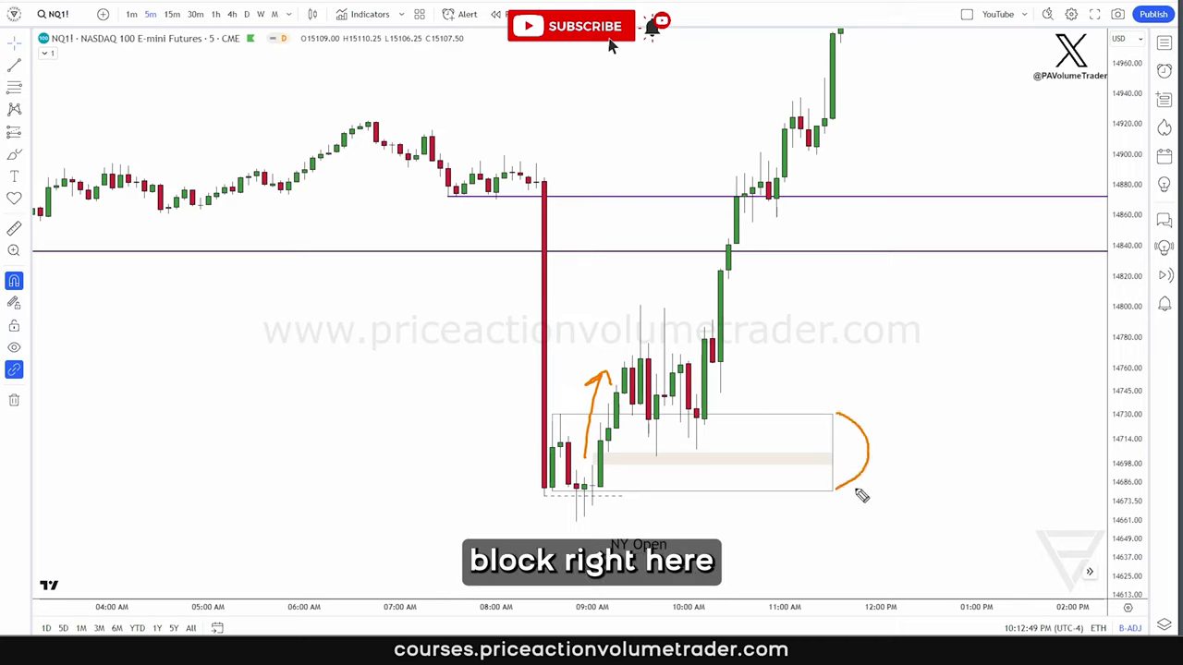
key(ctrl+shift+7)
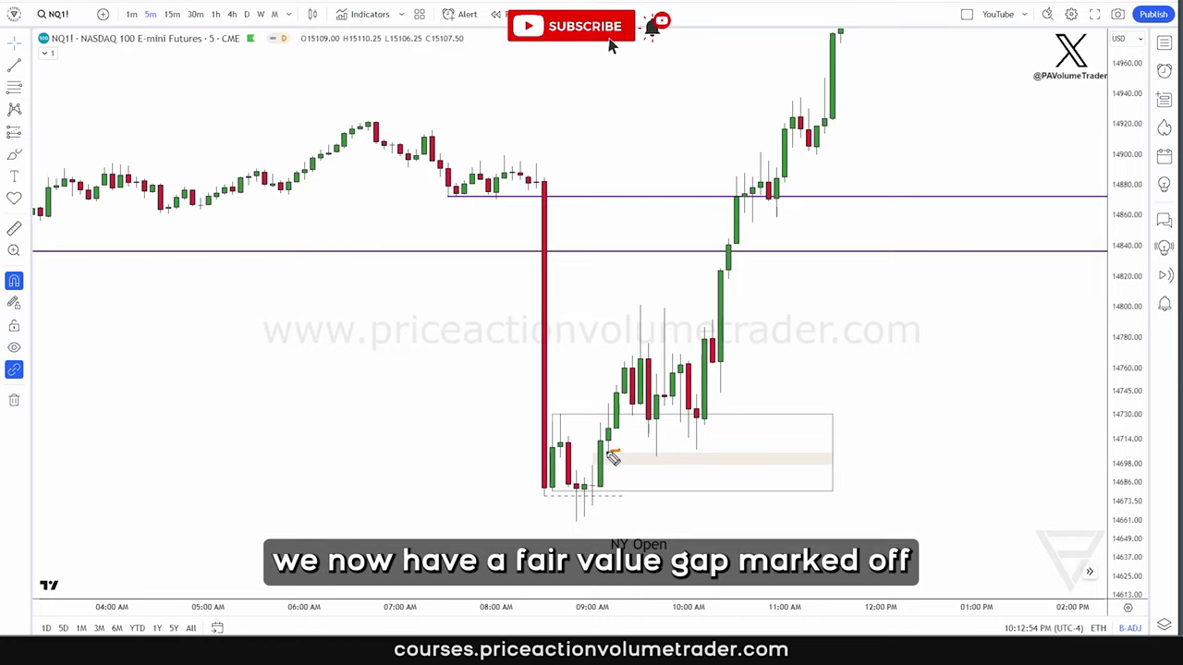
Step: Mark the start of the fair value gap inside the breaker block box and clear the ink
drag(611, 455, 627, 458)
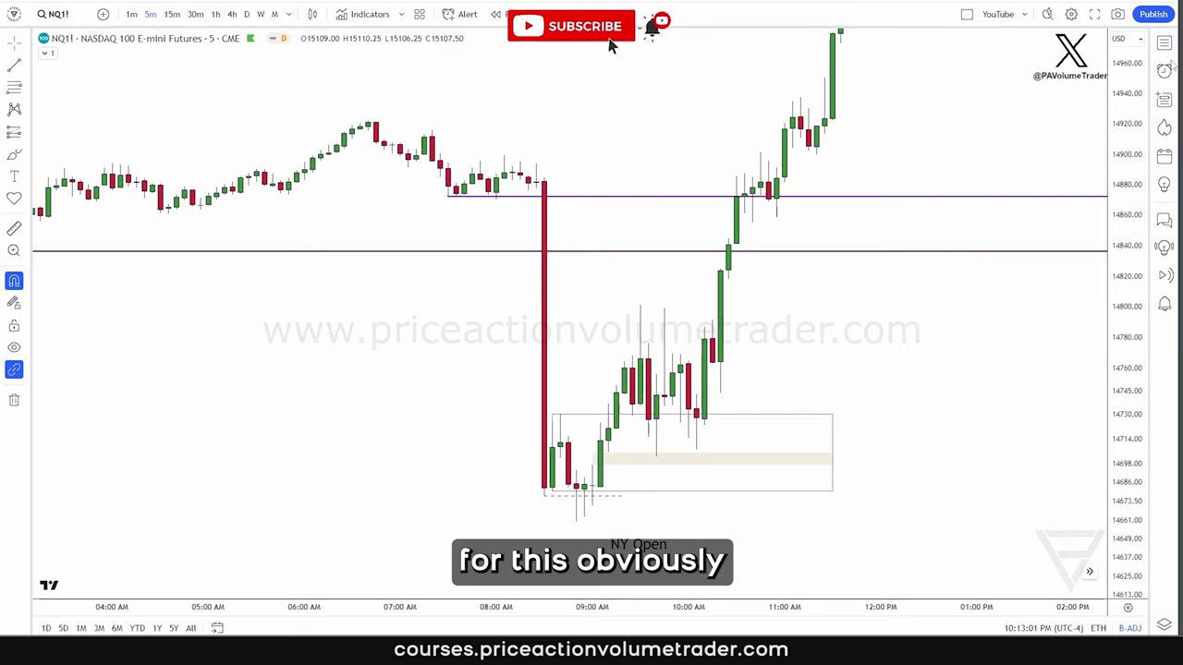
Step: Draw arcs under the swing low and last consolidation on the two purple lines, circle the lower line, and arrow the start of the breakdown
scroll(972, 338, down, 4)
scroll(972, 338, up, 3)
drag(972, 339, 1012, 351)
scroll(1057, 342, up, 1)
drag(1118, 357, 1118, 321)
drag(1054, 362, 1044, 325)
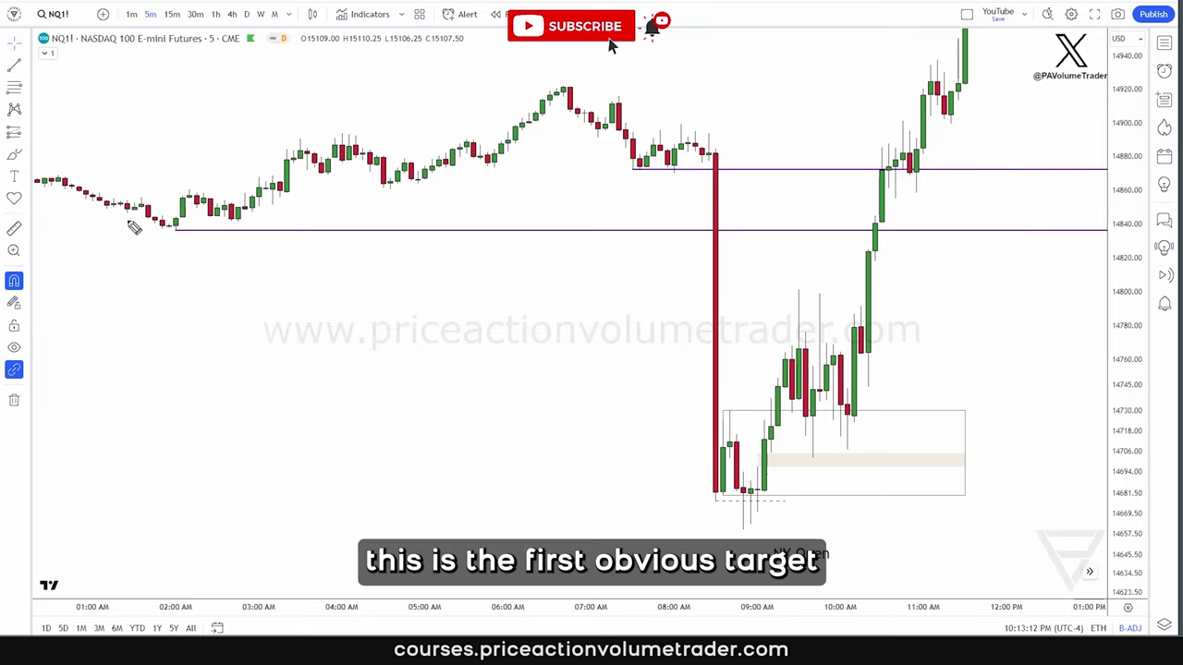
drag(130, 223, 216, 226)
drag(824, 236, 815, 228)
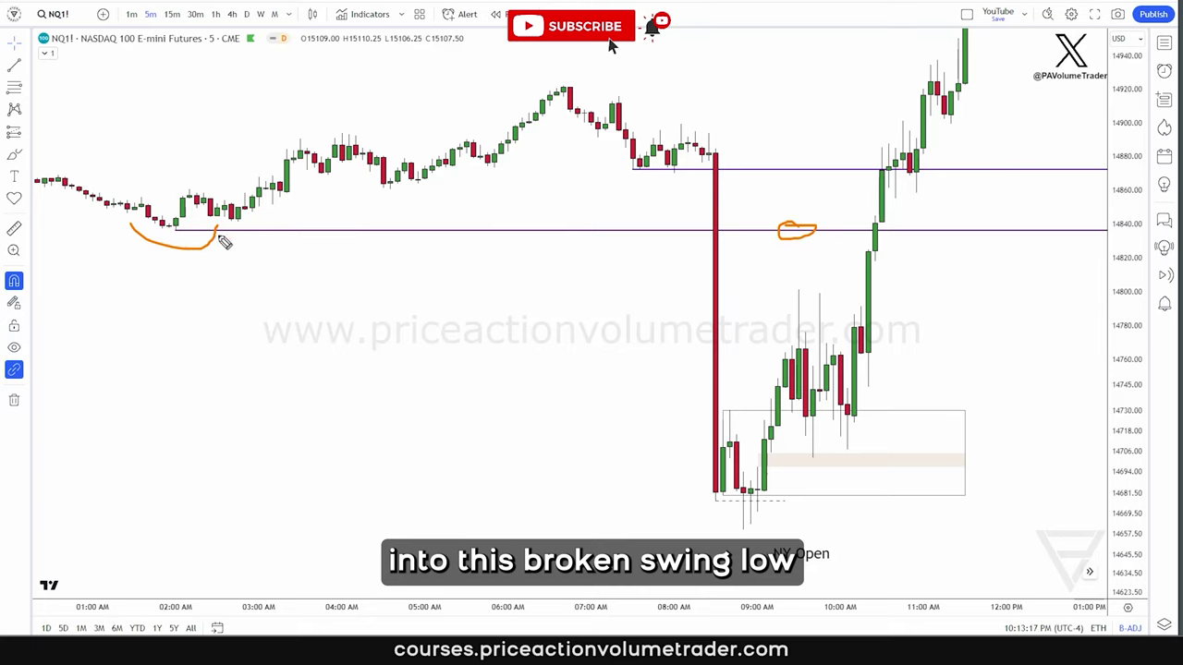
drag(618, 167, 700, 182)
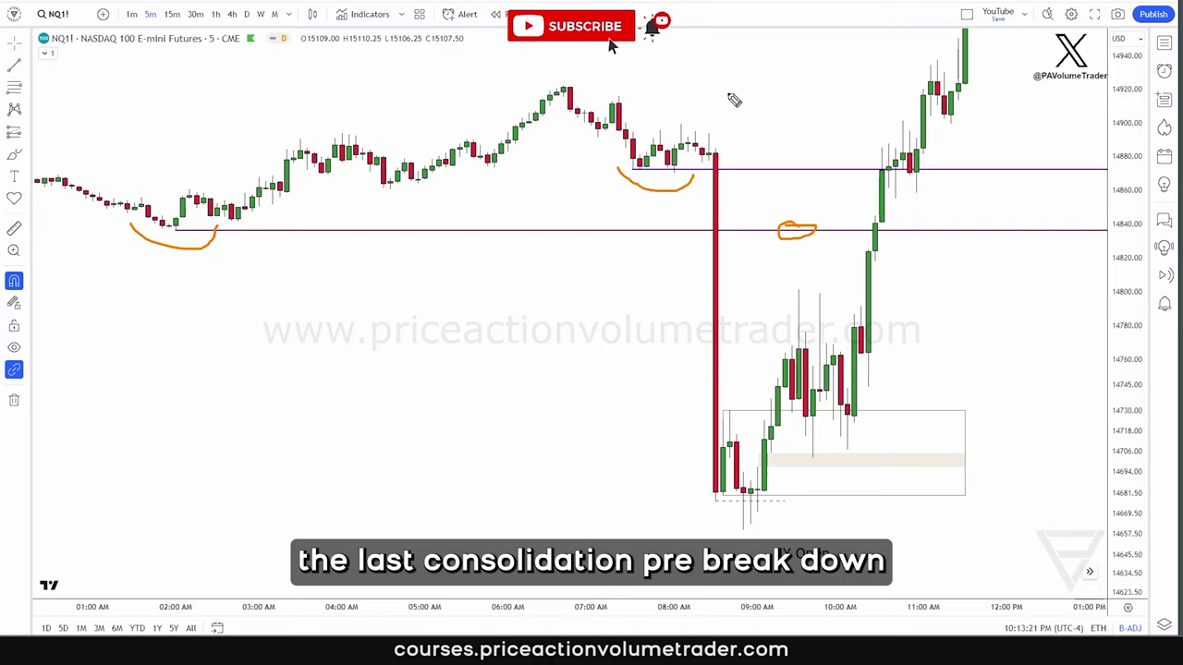
drag(731, 94, 734, 150)
Step: Bracket the breaker block box, circle the up candles that formed it, underline the raided low, and clear the ink
mouse_move(970, 412)
mouse_down()
mouse_move(1005, 440)
mouse_move(973, 499)
mouse_up()
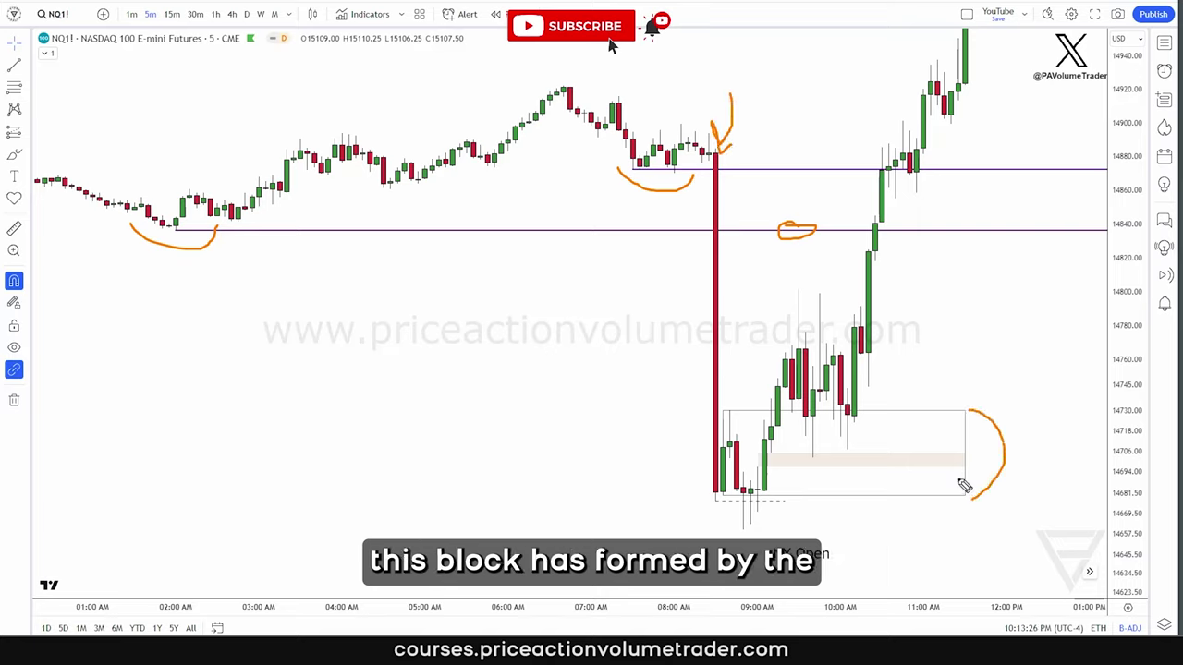
drag(721, 490, 725, 496)
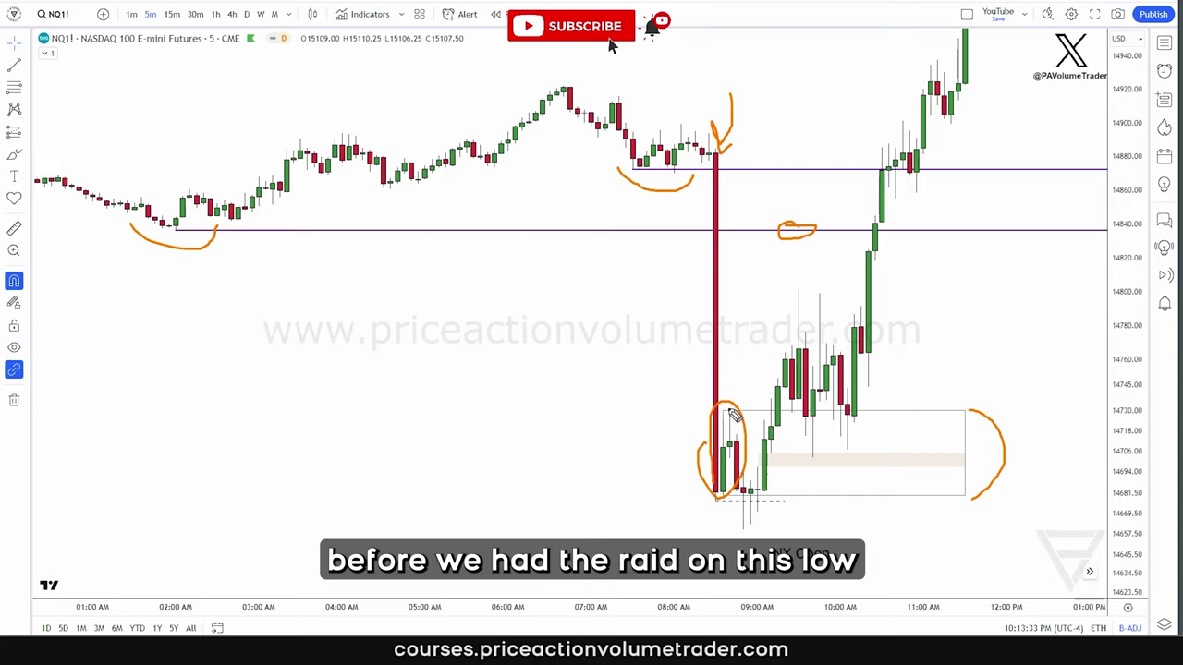
drag(690, 507, 720, 504)
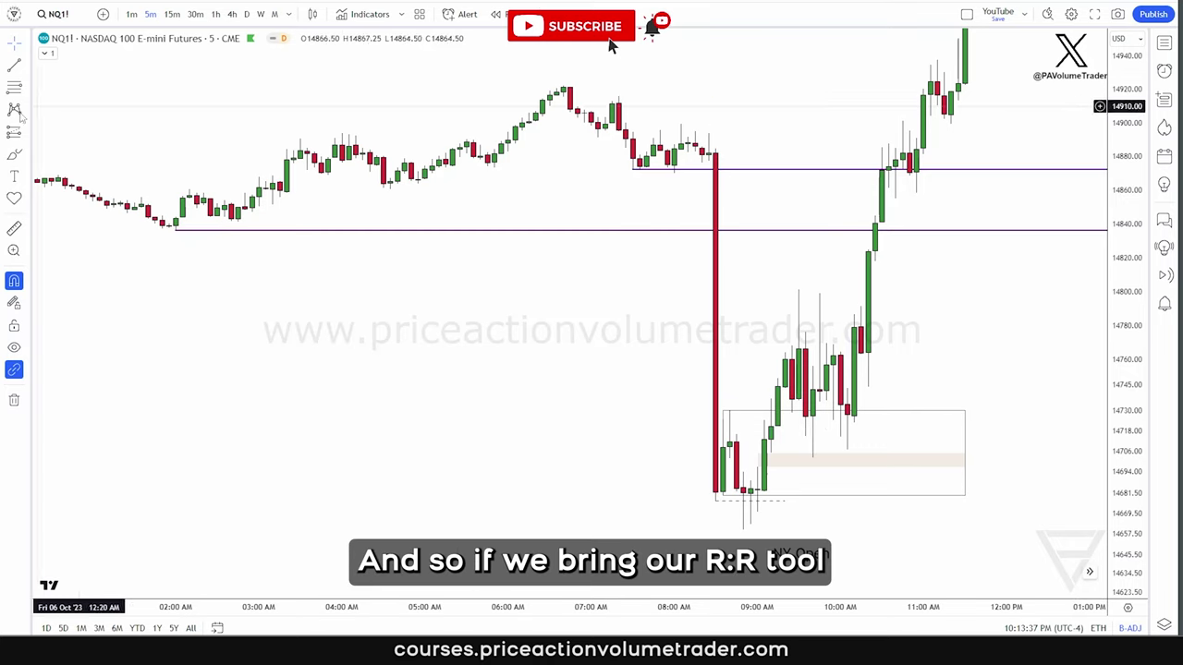
Step: Place a long position with entry 14729.75 at the breaker block's top, target 14835.75 at the lower purple line, and stop 14678.25
click(14, 131)
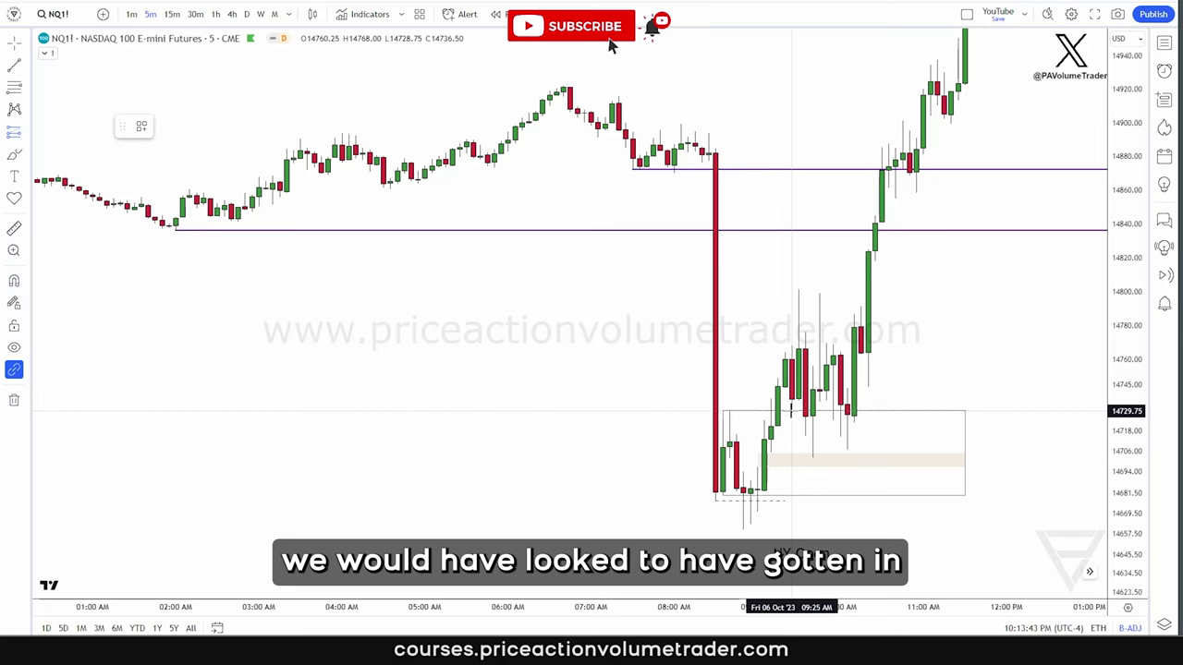
click(791, 411)
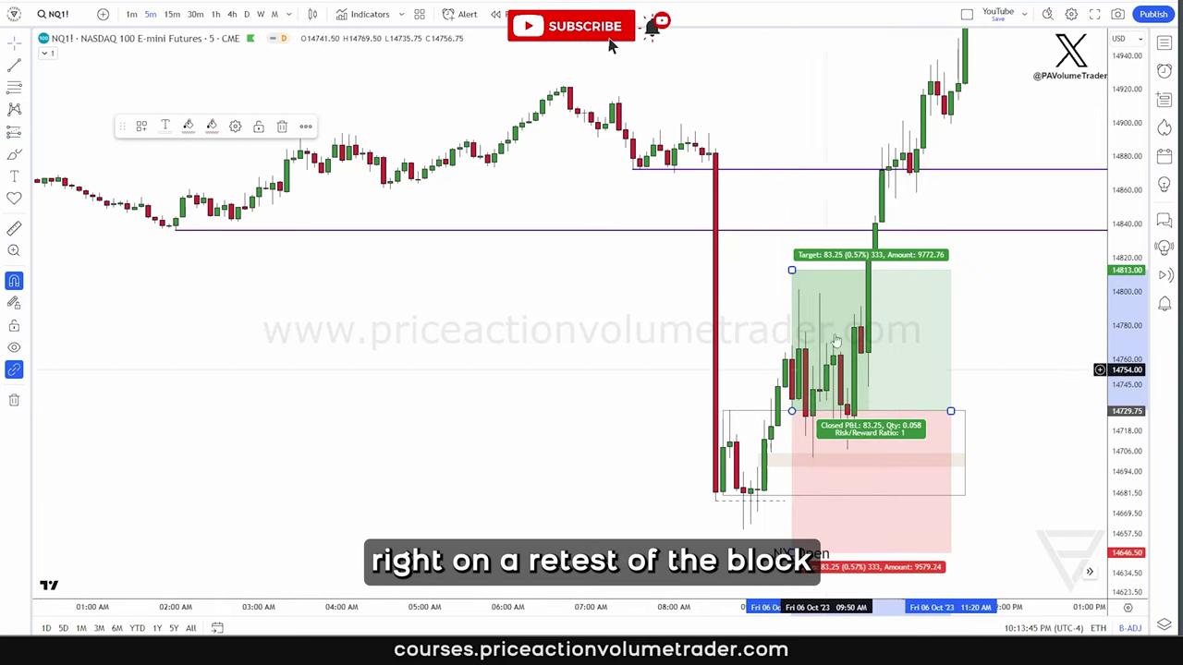
drag(791, 270, 791, 231)
click(161, 230)
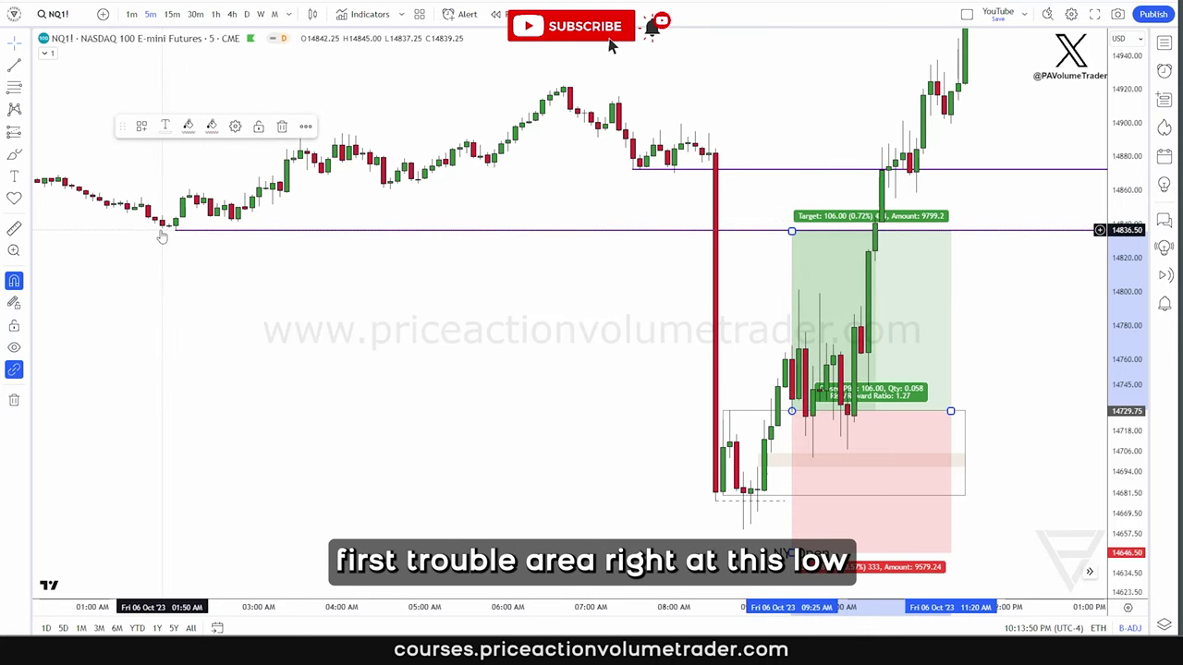
drag(792, 553, 793, 499)
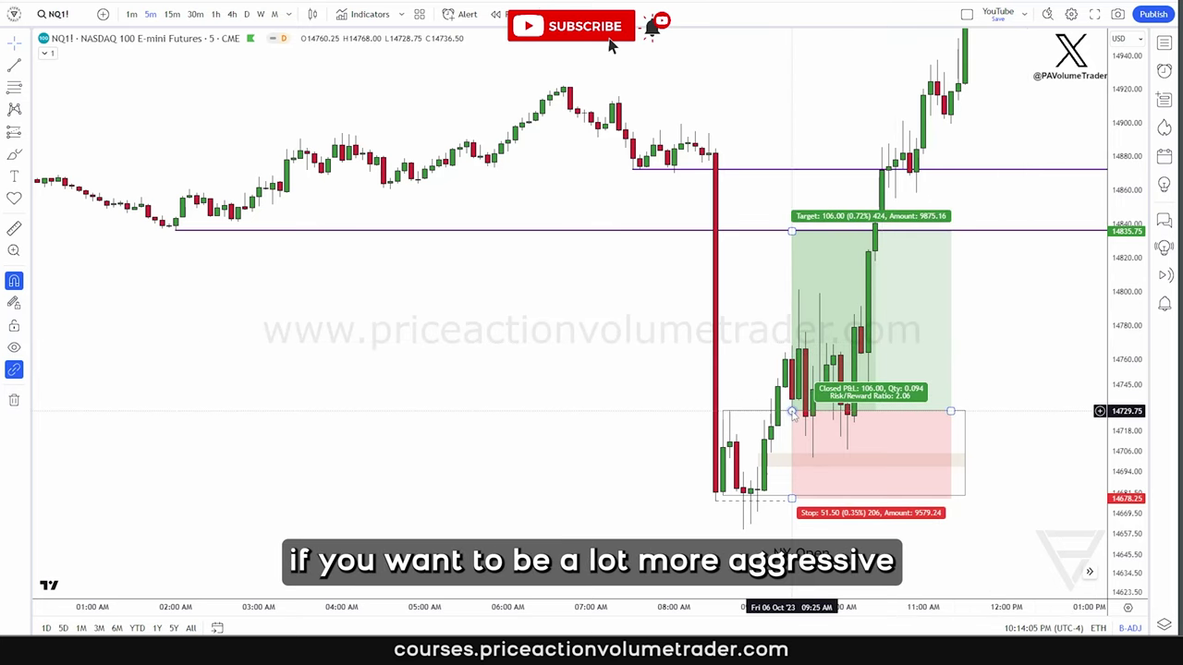
Step: Lower the long position's entry to 14704.75 at the fair value gap, circle the gap, and underline the breaker block's top edge
drag(792, 413, 801, 434)
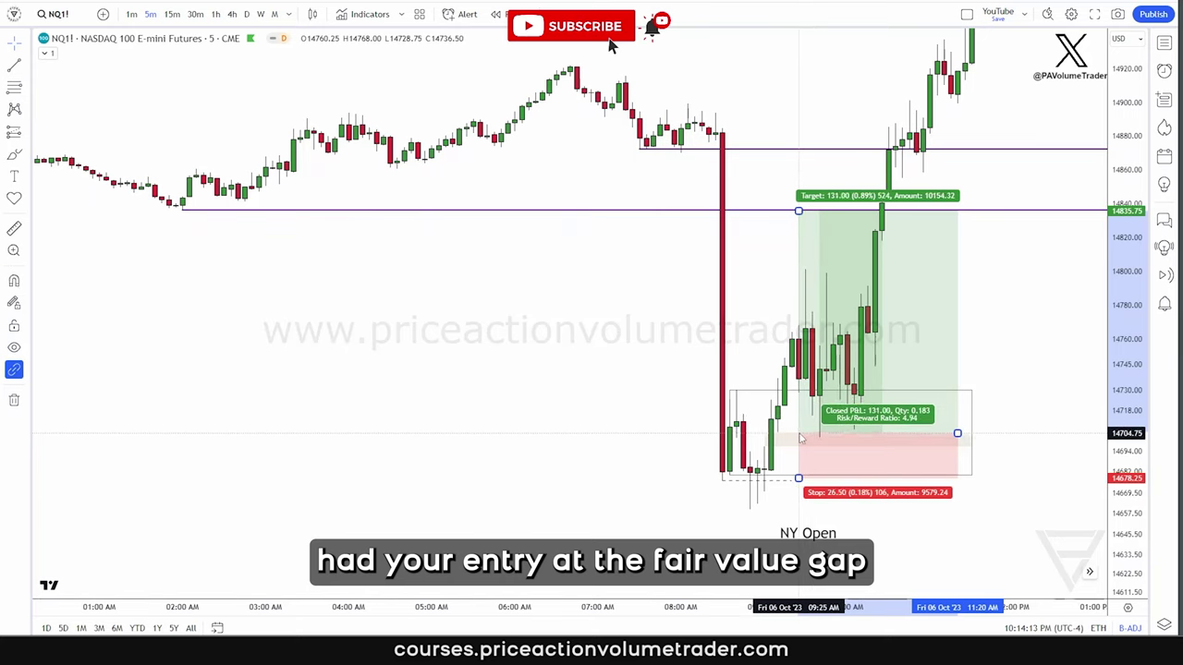
click(1015, 371)
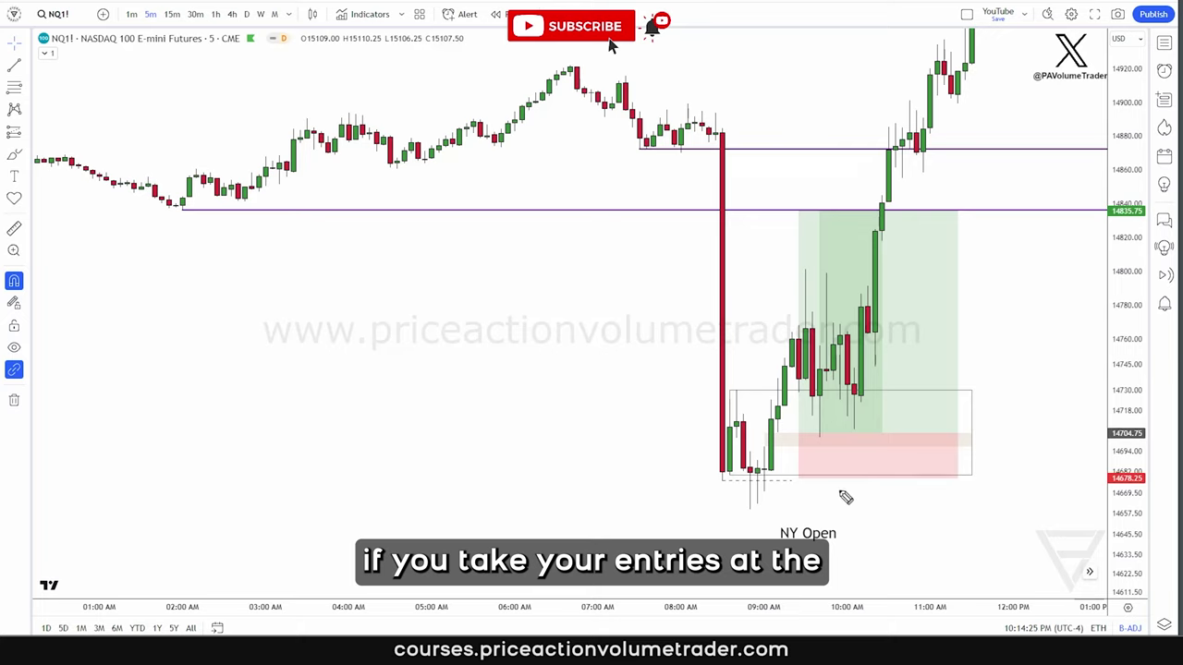
mouse_move(787, 443)
mouse_down()
mouse_move(837, 453)
mouse_move(851, 440)
mouse_up()
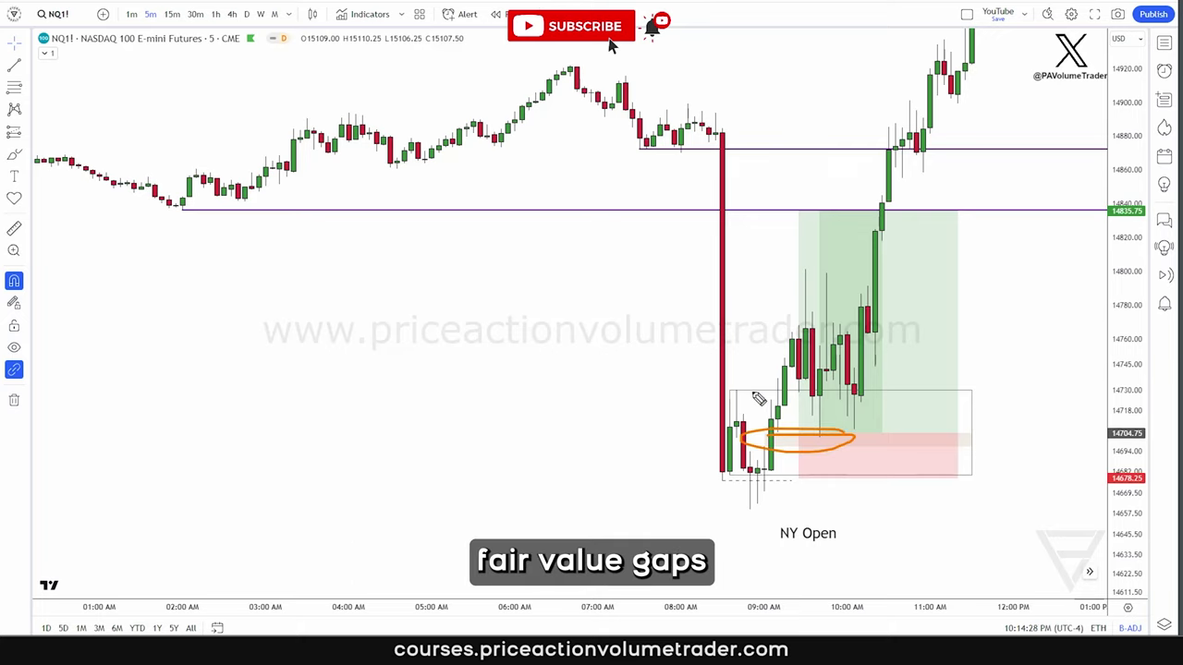
drag(751, 392, 931, 392)
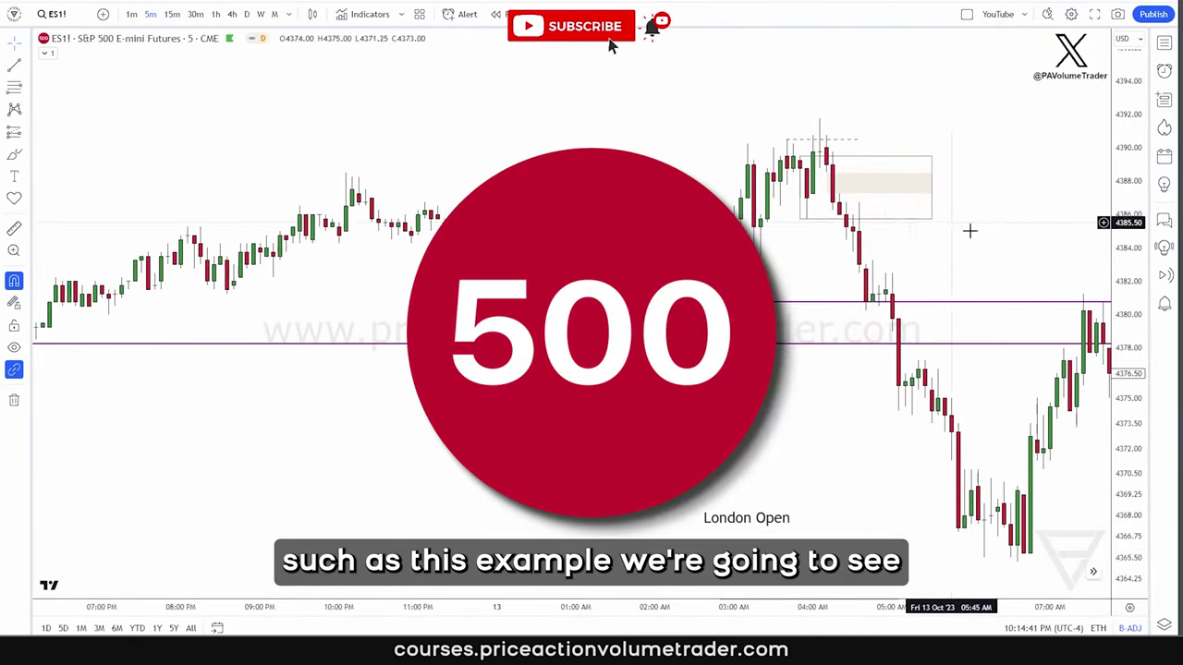
Step: On the ES1! 5-minute chart, underline London Open, circle 03:00 AM, draw an arrow along the uptrend, and clear the ink
drag(1127, 360, 1126, 305)
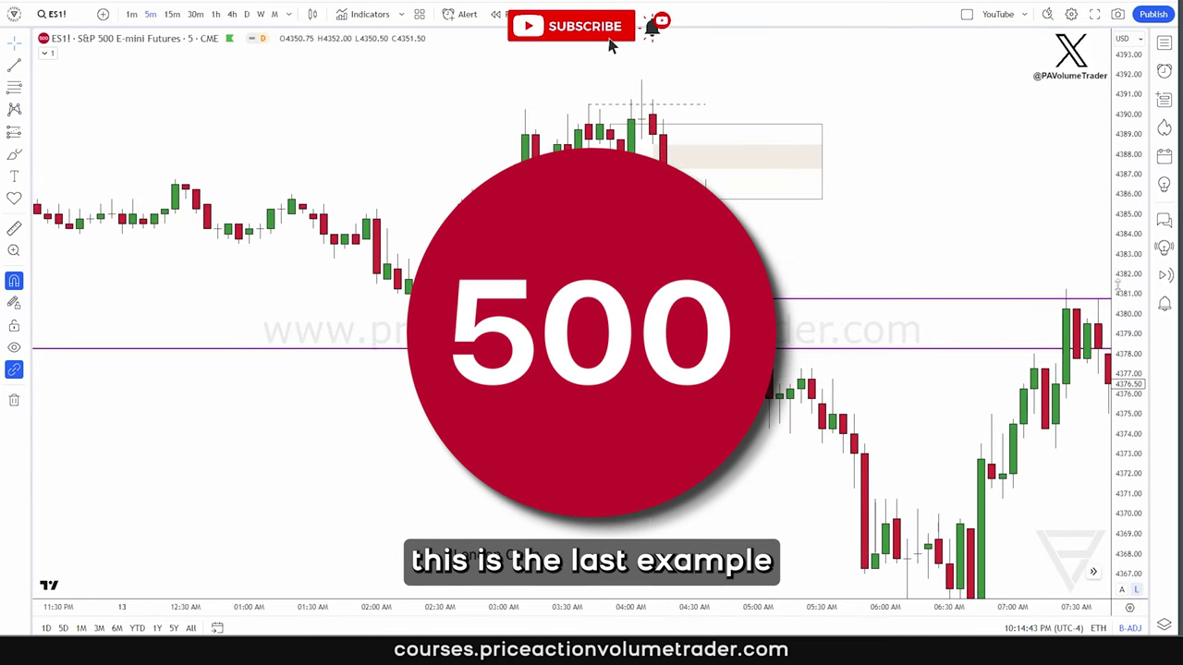
drag(973, 211, 1006, 207)
scroll(1003, 212, up, 2)
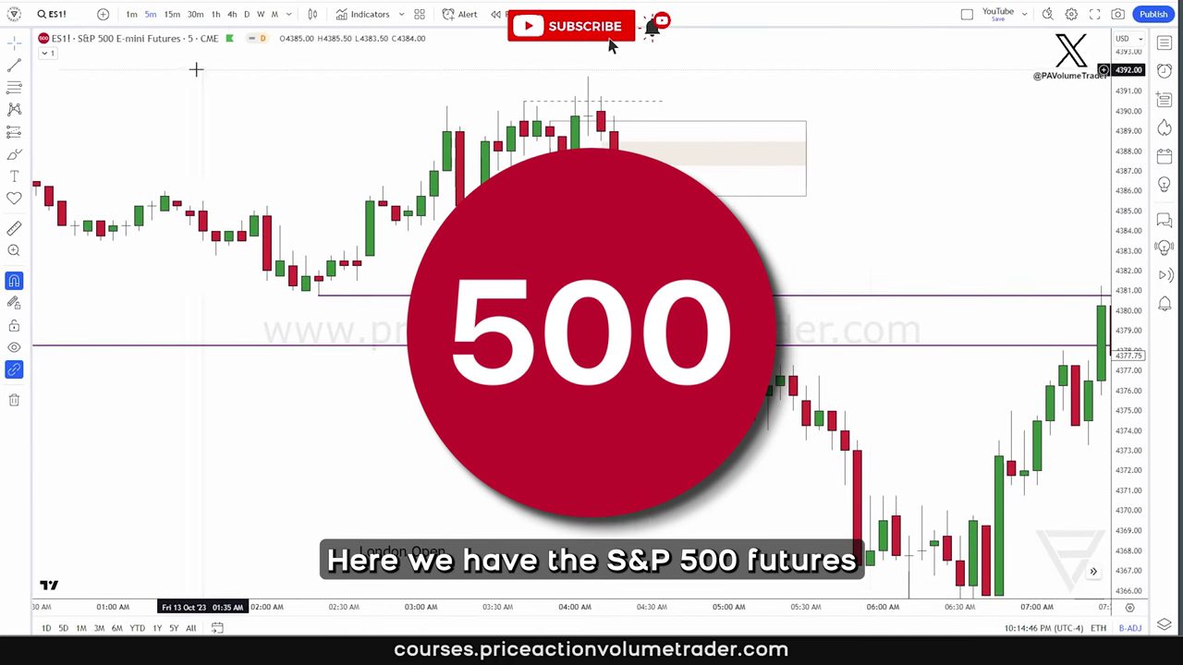
drag(257, 118, 282, 133)
scroll(281, 133, down, 2)
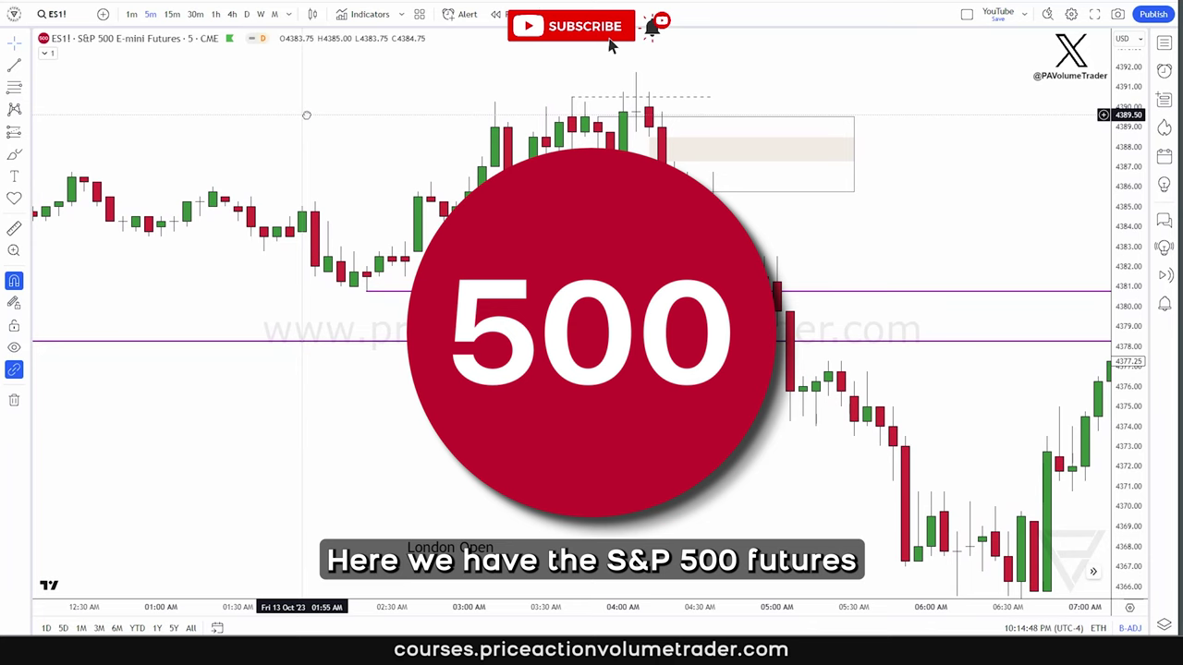
scroll(331, 113, up, 3)
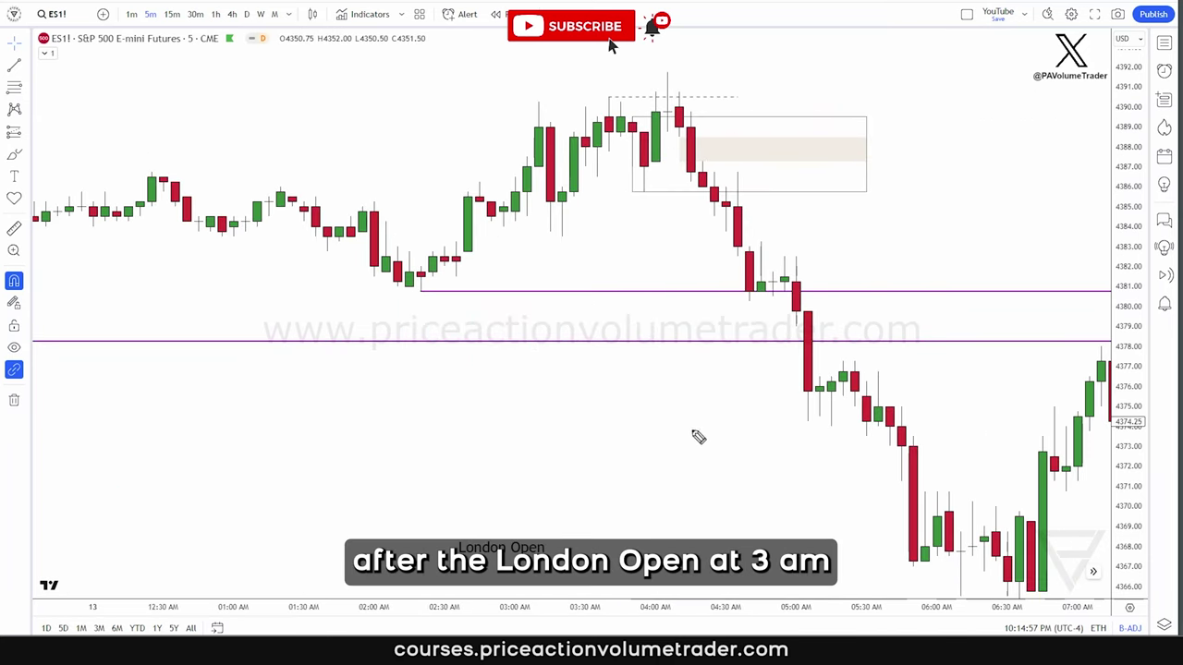
mouse_move(501, 594)
mouse_down()
mouse_move(543, 612)
mouse_move(520, 588)
mouse_up()
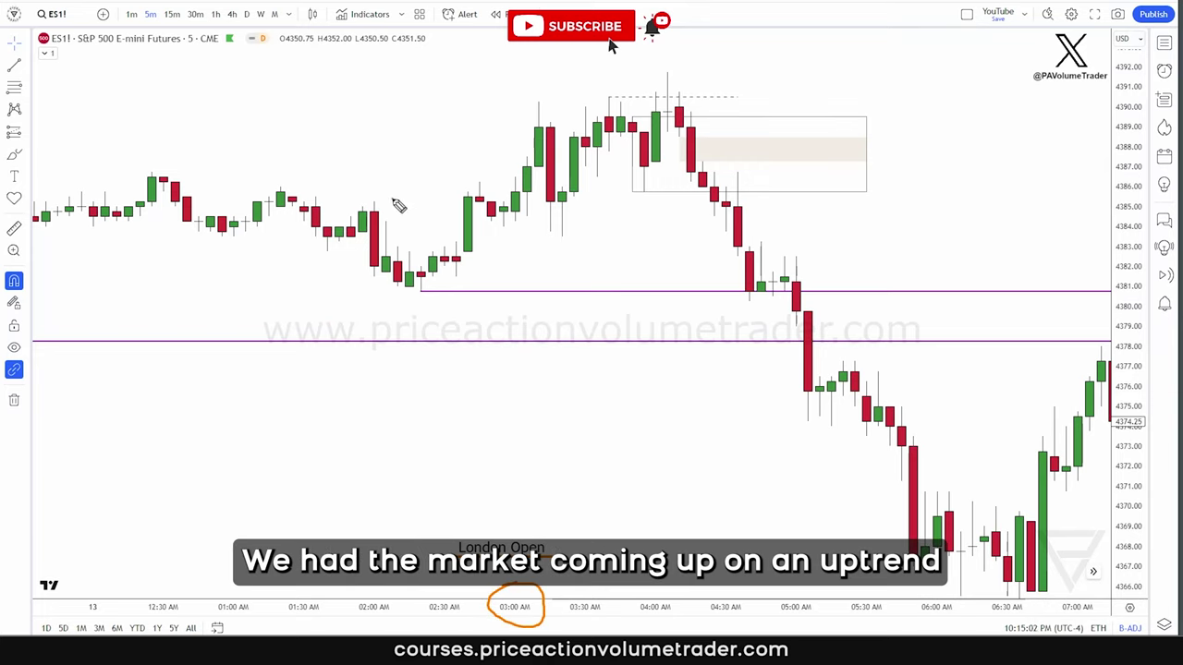
mouse_move(394, 200)
mouse_down()
mouse_move(529, 96)
mouse_move(546, 108)
mouse_up()
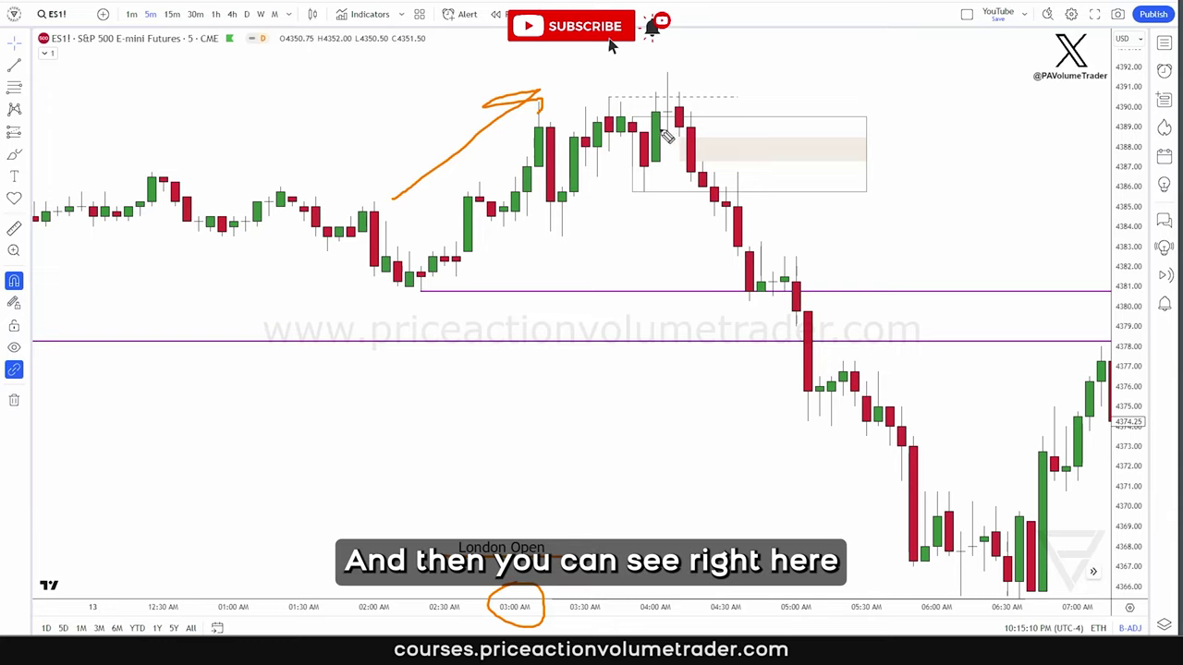
key(Escape)
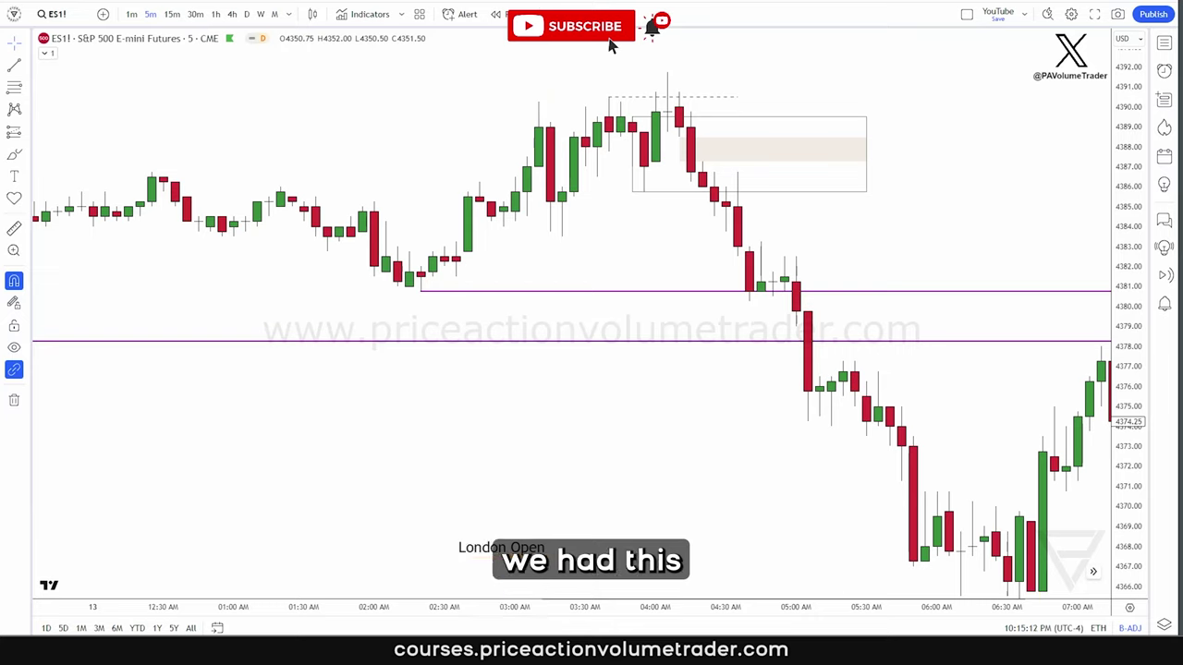
Step: Draw arcs over the two swing highs in the resistance area and circle the down candles that precede the raid
drag(585, 97, 612, 94)
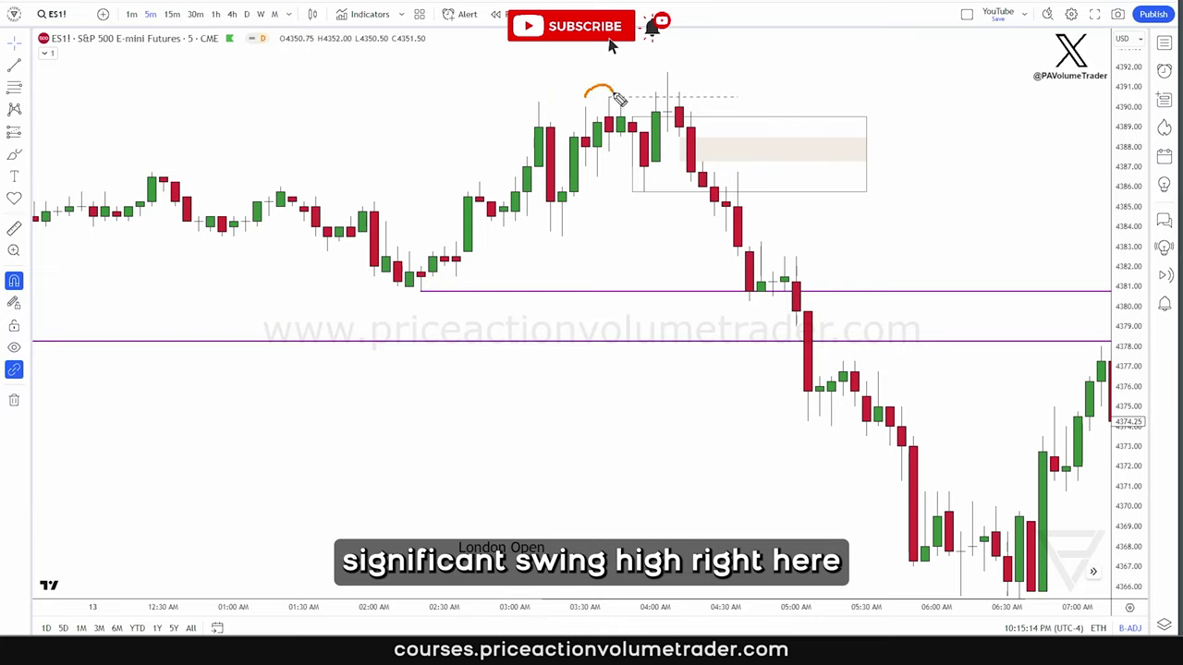
drag(517, 107, 557, 101)
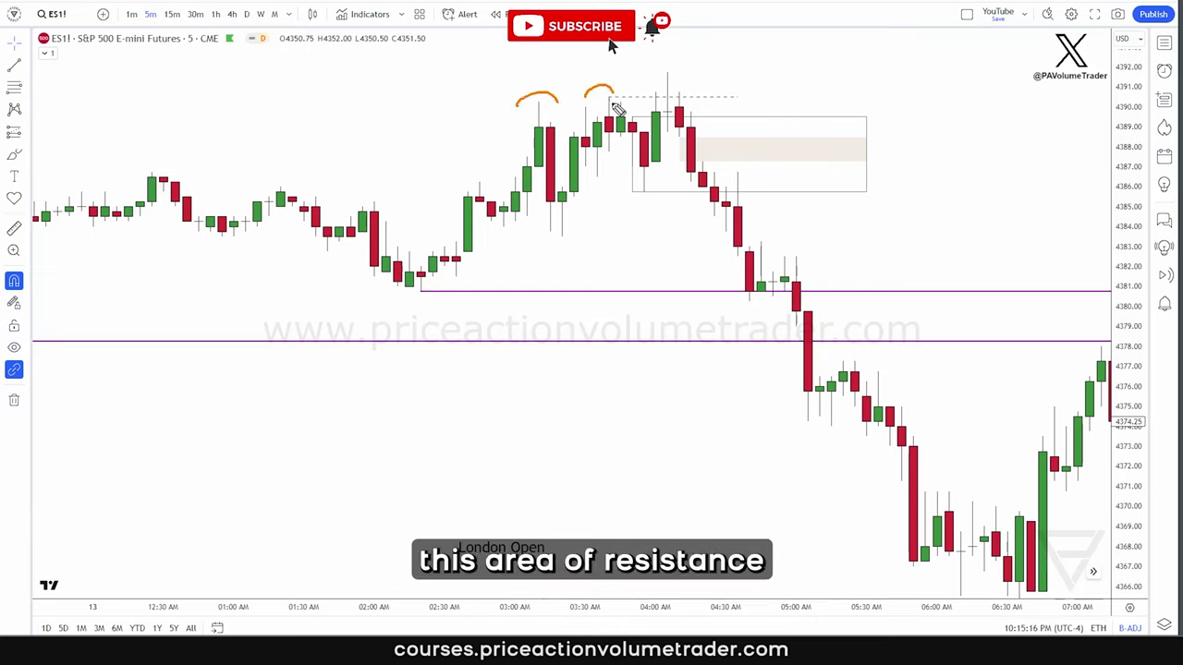
mouse_move(635, 113)
mouse_down()
mouse_move(621, 153)
mouse_move(638, 108)
mouse_up()
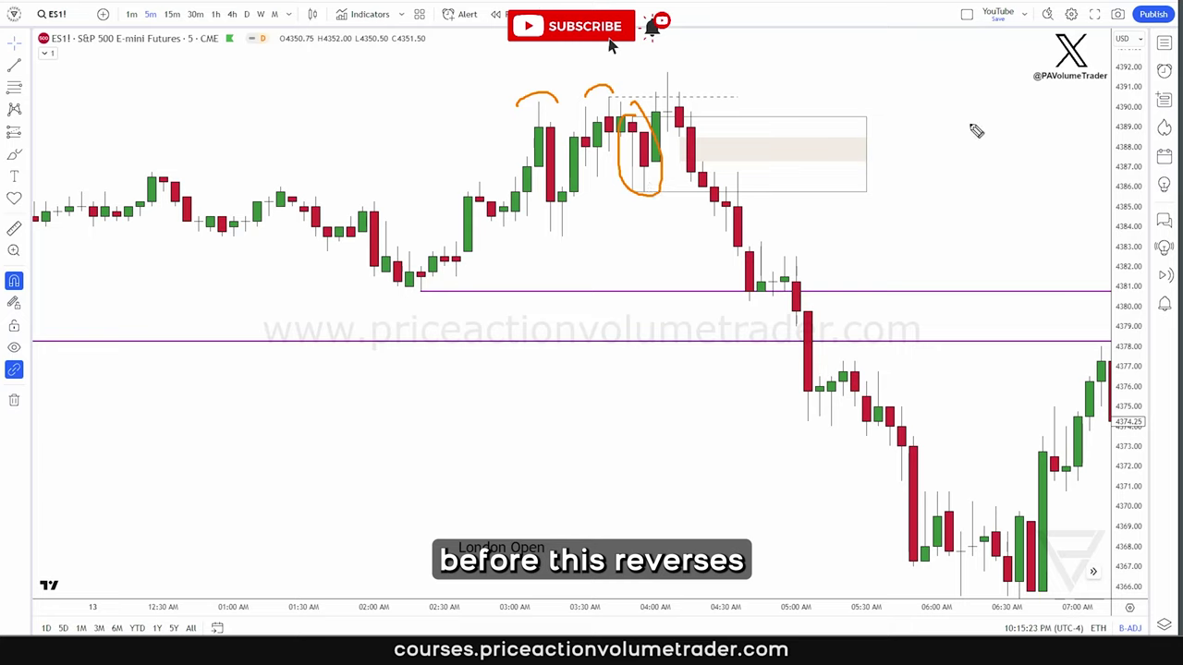
Step: Mark the swing high, circle the raid above the dashed level, trace the turn down from it, and clear the ink
mouse_move(670, 72)
mouse_down()
mouse_move(688, 94)
mouse_move(677, 81)
mouse_up()
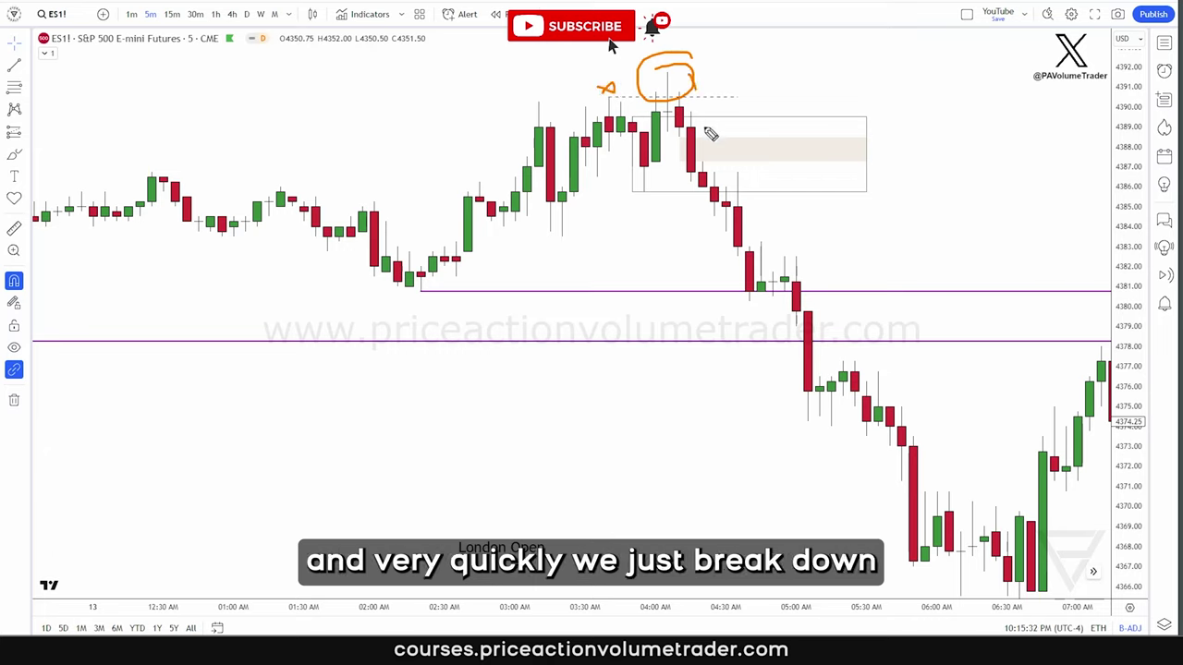
drag(690, 93, 717, 116)
key(e)
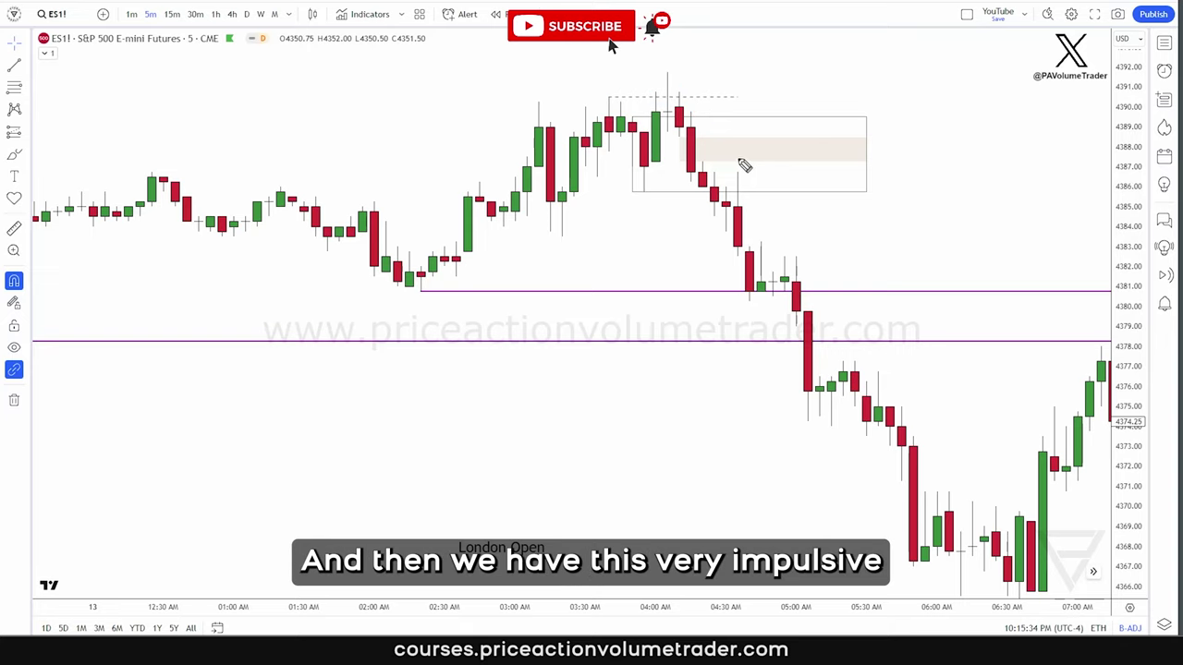
Step: Trace the impulsive move down after the raid, clear the ink, and bracket the breaker block box
drag(666, 134, 707, 222)
key(e)
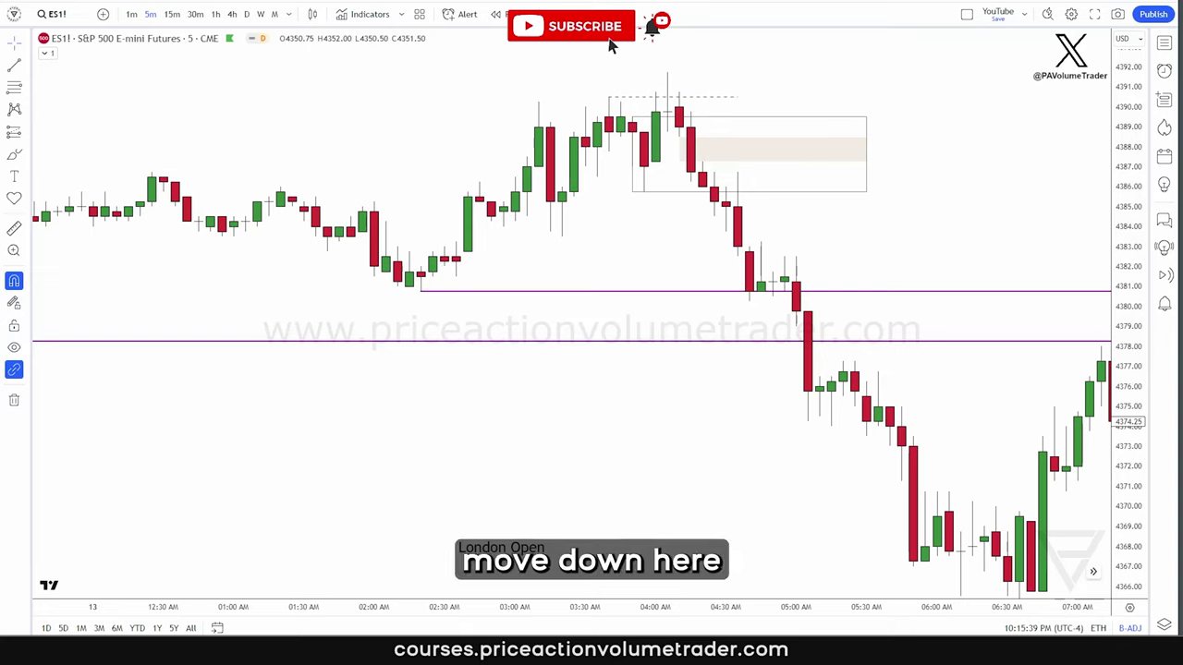
mouse_move(866, 117)
mouse_down()
mouse_move(914, 151)
mouse_move(865, 190)
mouse_up()
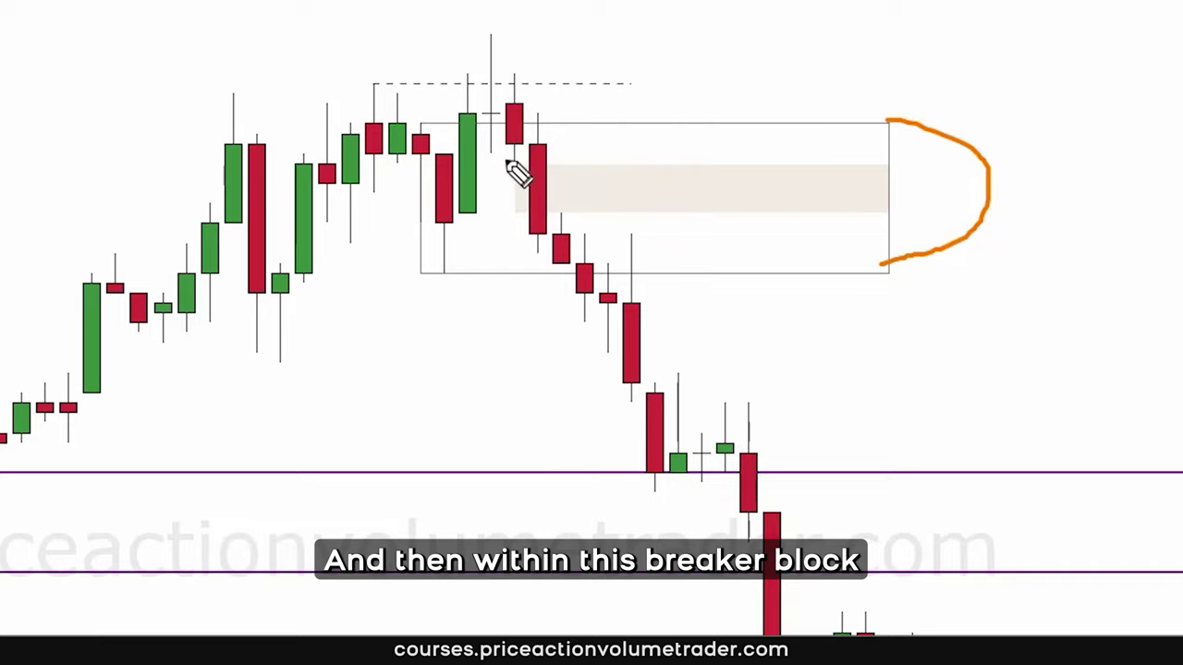
Step: Circle the fair value gap within the breaker block, line its upper and lower wick limits, circle the shaded zone, and clear the ink
mouse_move(508, 163)
mouse_down()
mouse_move(600, 174)
mouse_move(573, 213)
mouse_move(502, 190)
mouse_move(557, 178)
mouse_up()
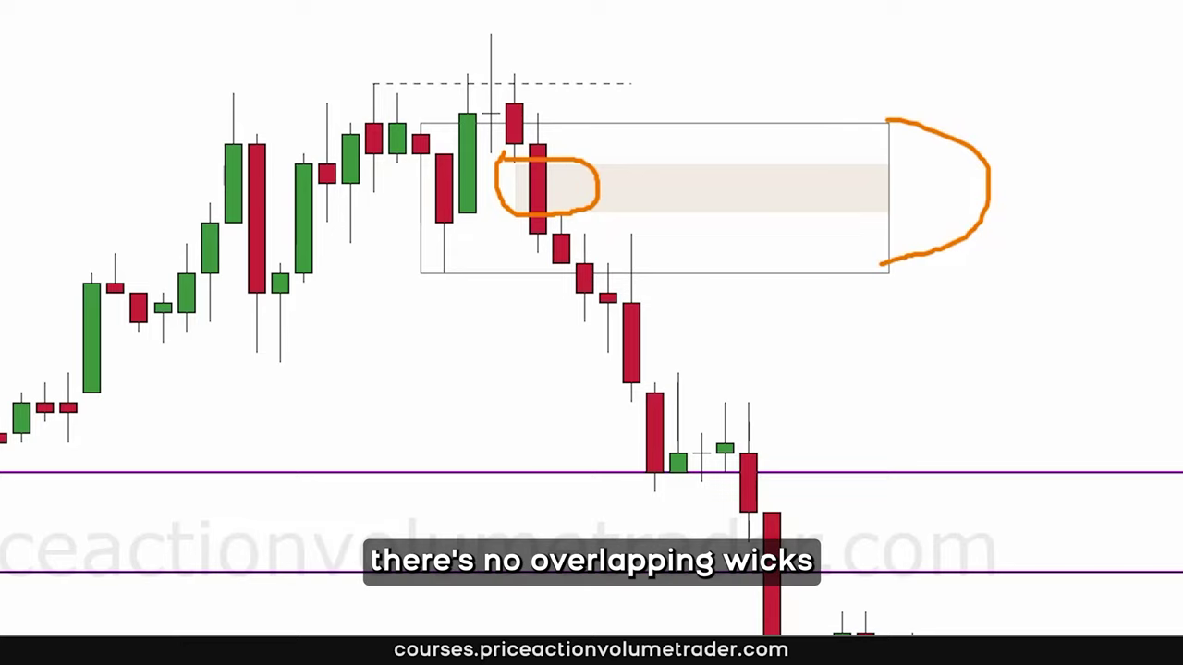
key(e)
drag(488, 162, 605, 158)
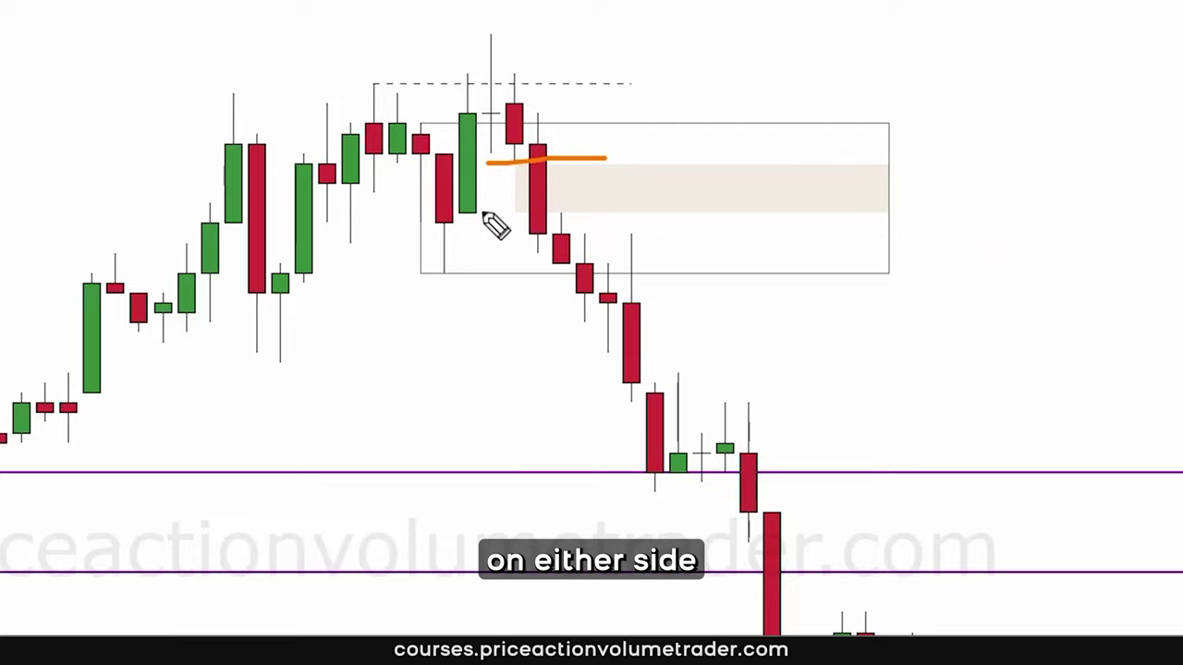
drag(480, 211, 611, 210)
mouse_move(684, 164)
mouse_down()
mouse_move(647, 234)
mouse_move(681, 199)
mouse_up()
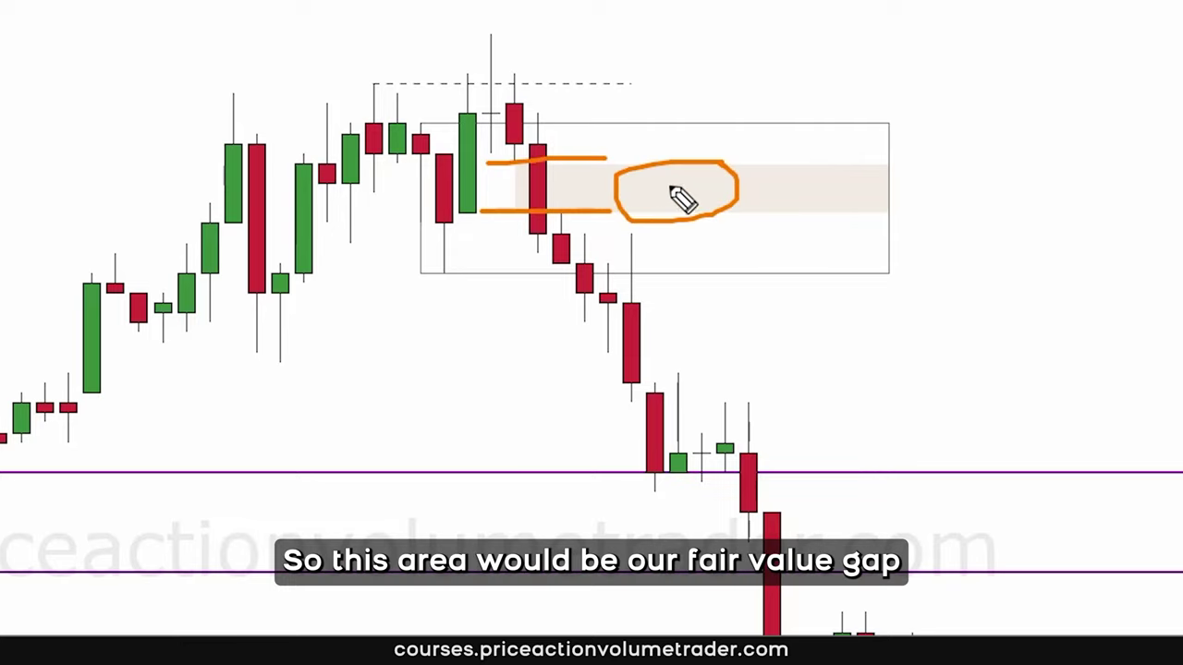
key(e)
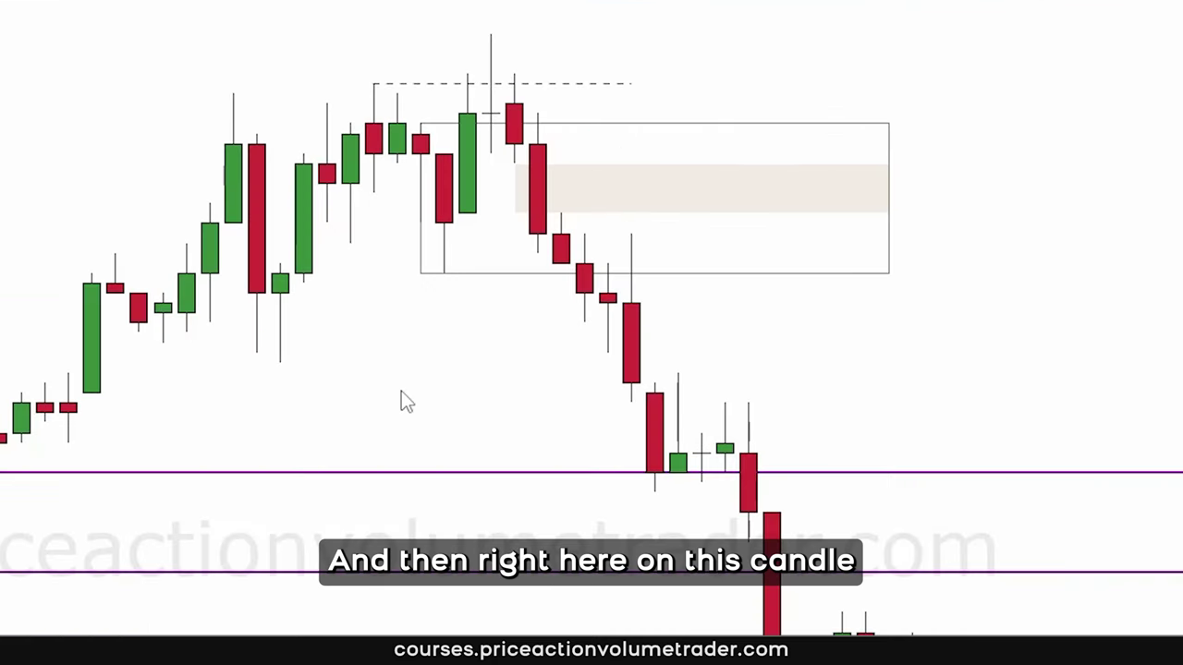
Step: Draw an arrow to the candle closing below the breaker block, bracket the box's height for the retest, and clear the ink
mouse_move(401, 391)
mouse_down()
mouse_move(573, 301)
mouse_move(563, 294)
mouse_up()
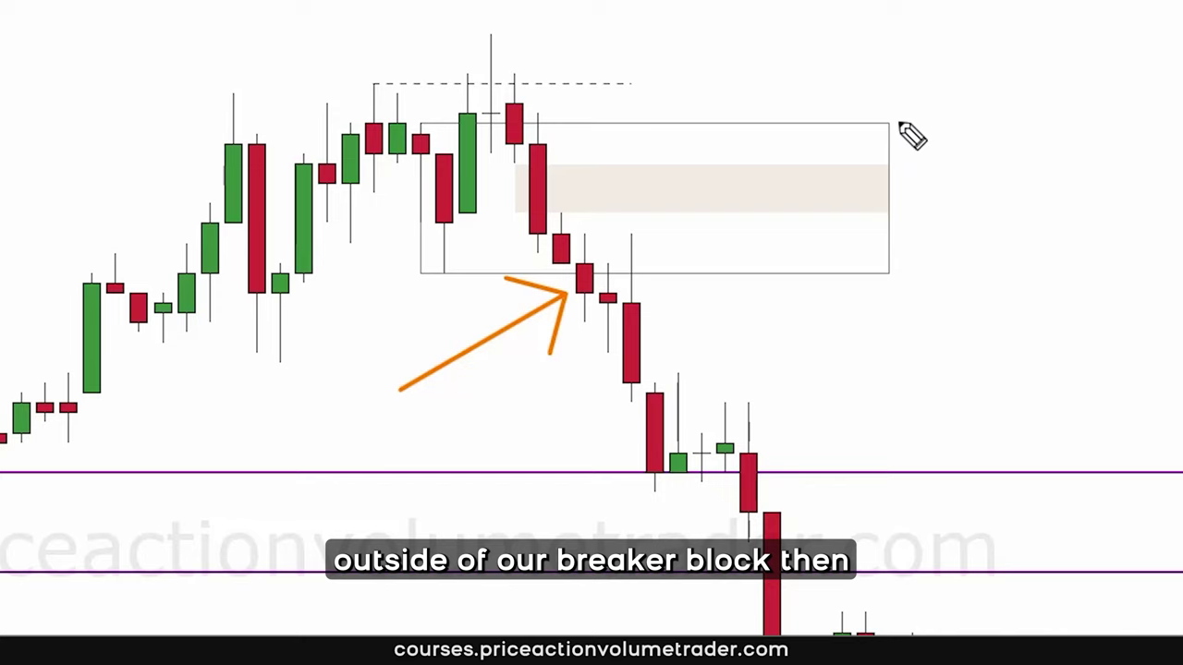
drag(898, 122, 901, 280)
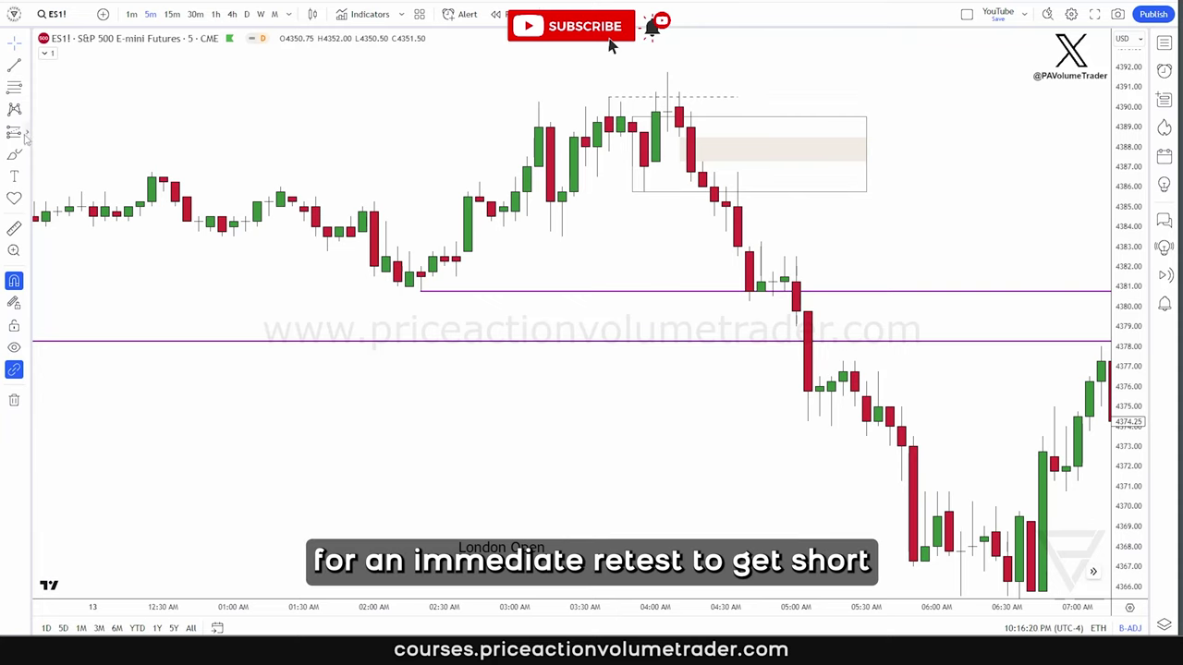
Step: Place a short position at the breaker block's lower edge, 4385.75, with the stop at 4389.75 and the target at the 4380.75 purple line
click(26, 135)
click(86, 172)
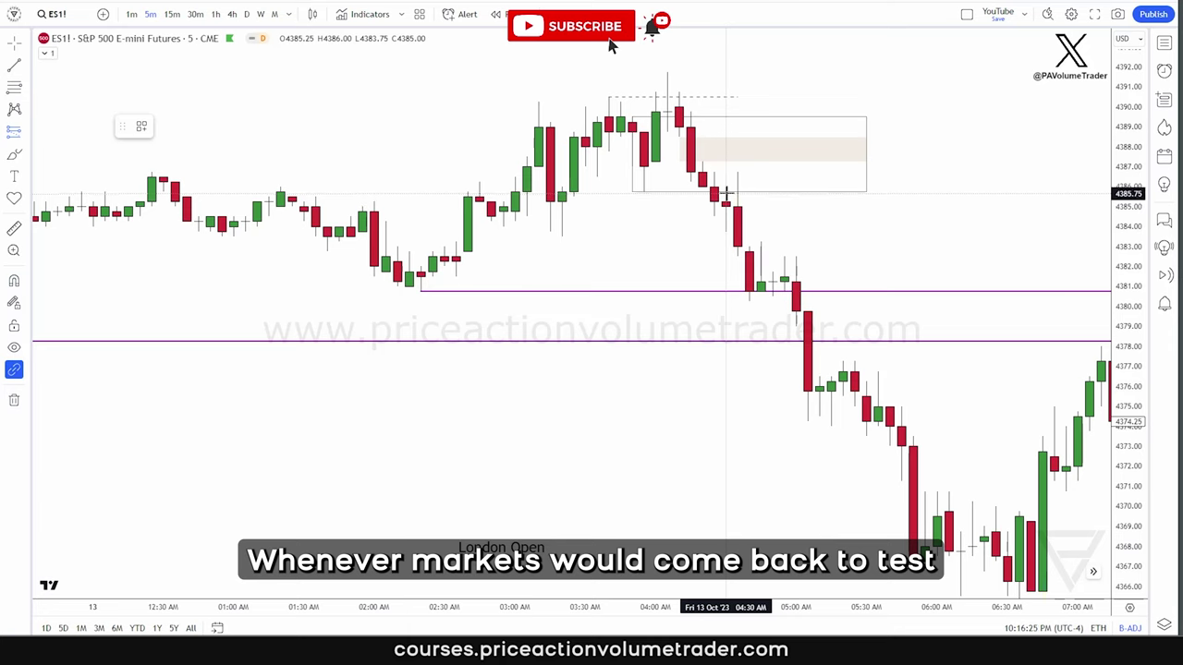
click(726, 191)
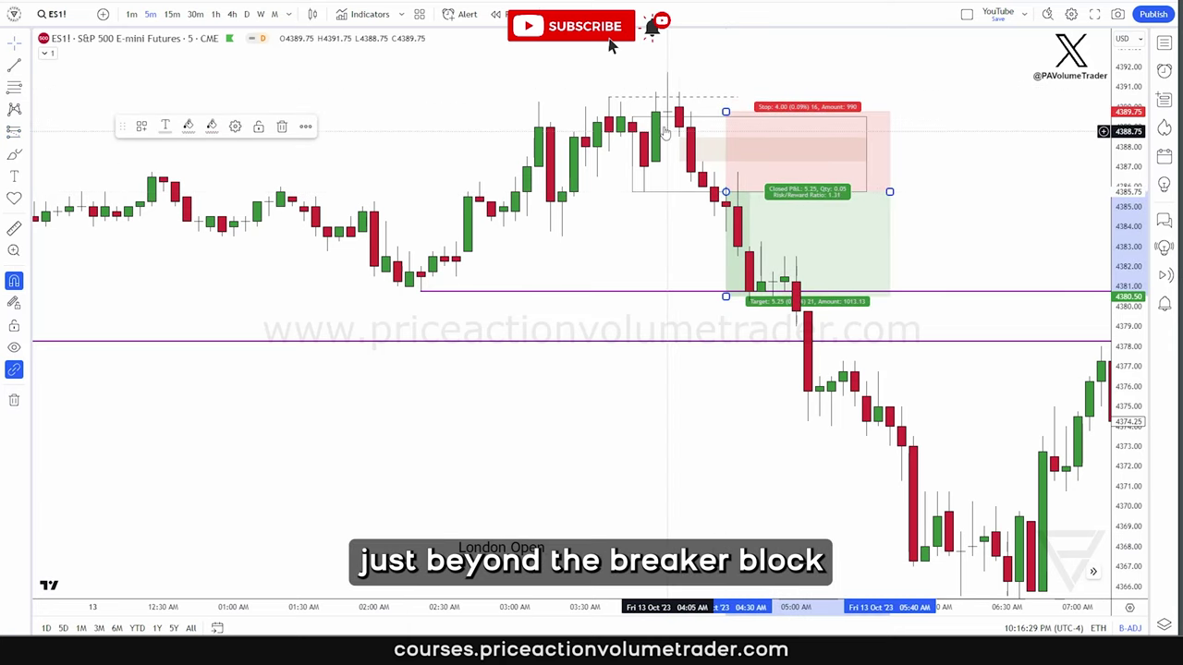
click(960, 136)
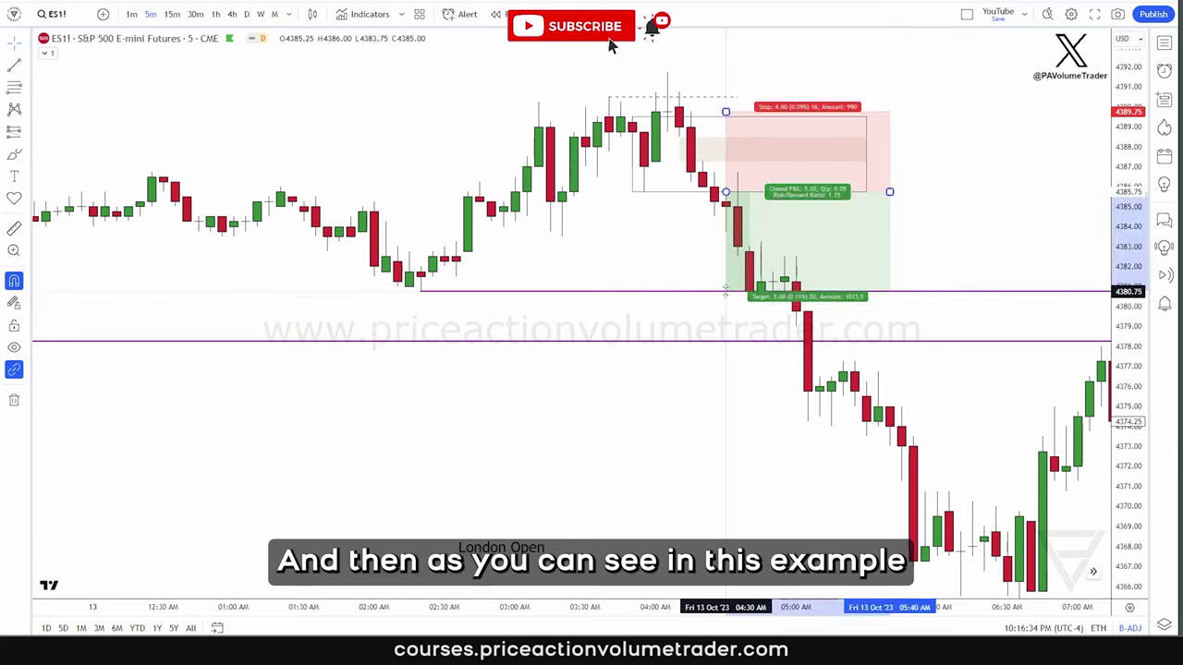
Step: Circle the fair value gap as an alternative sell area, line its lower edge, and clear the ink
mouse_move(734, 140)
mouse_down()
mouse_move(782, 145)
mouse_move(771, 146)
mouse_up()
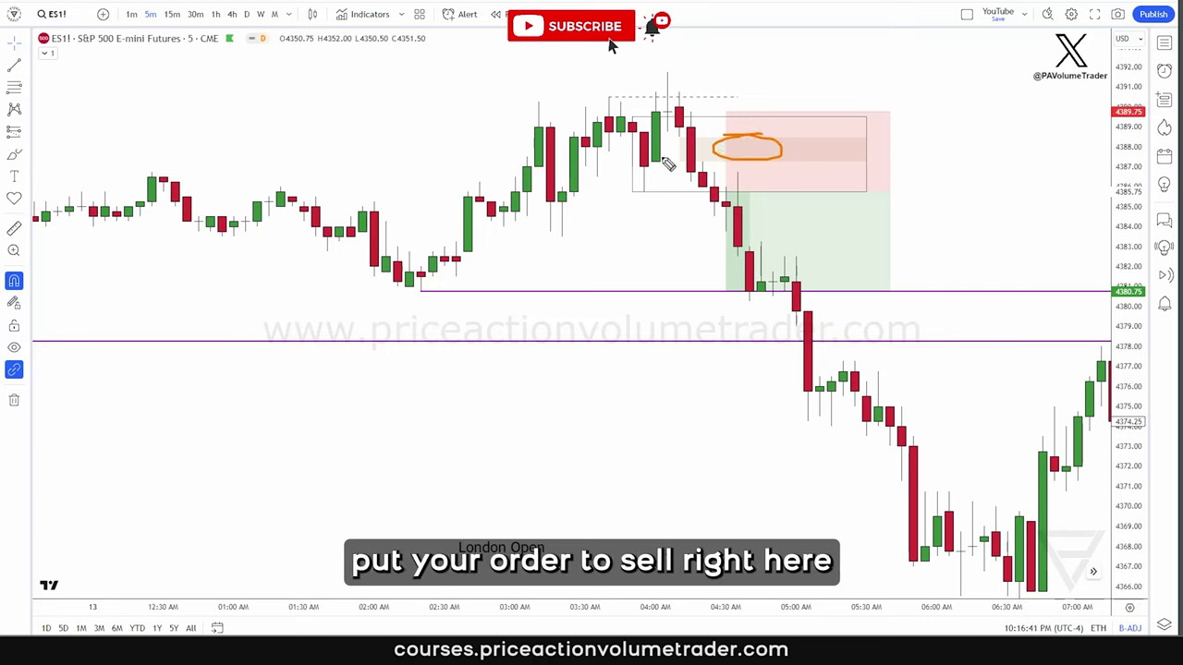
drag(662, 162, 869, 167)
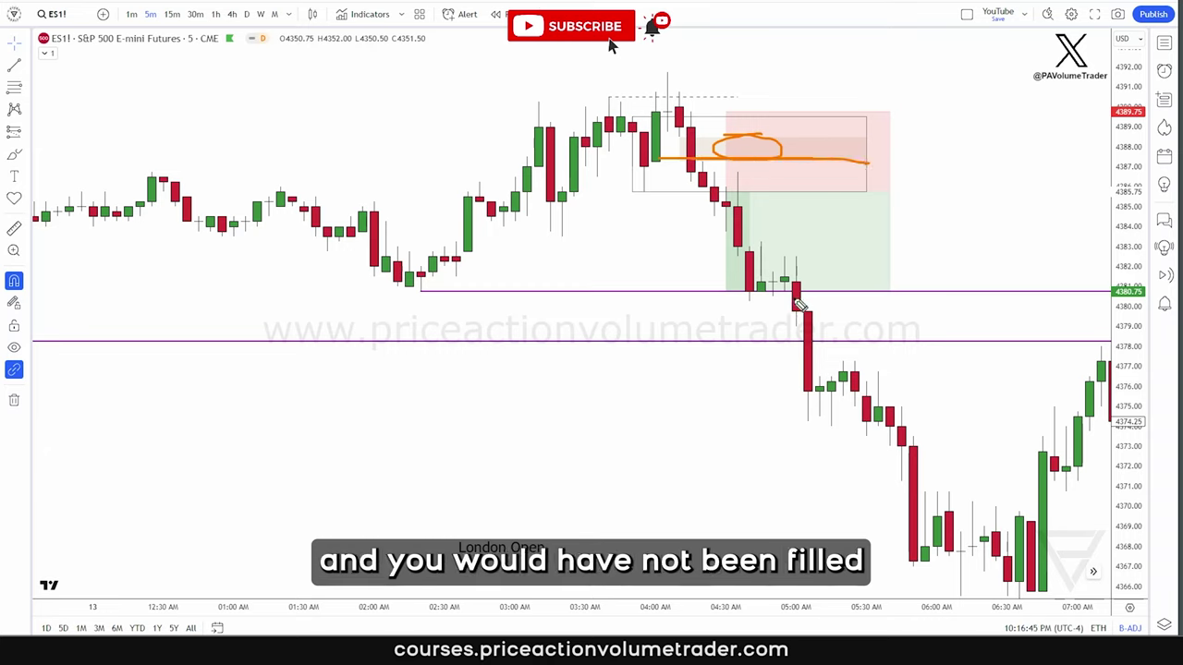
key(ctrl+z)
key(ctrl+z)
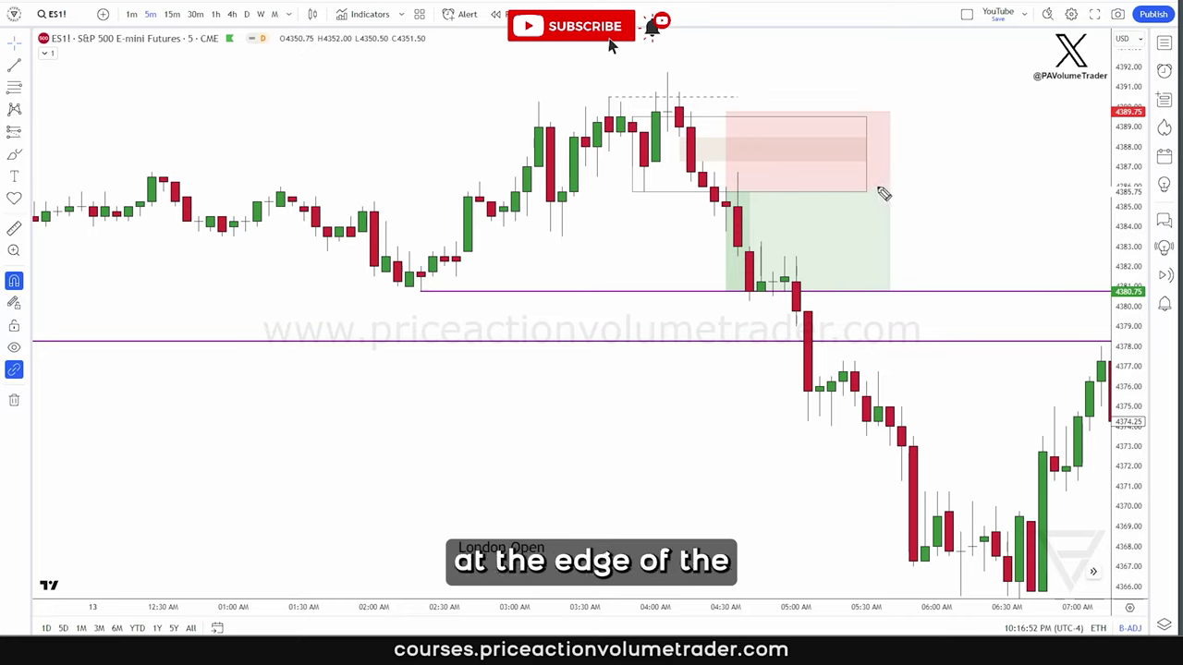
Step: Line the breaker block's lower edge, clear the ink, and draw an arc under the swing low at the upper purple line
drag(589, 192, 884, 192)
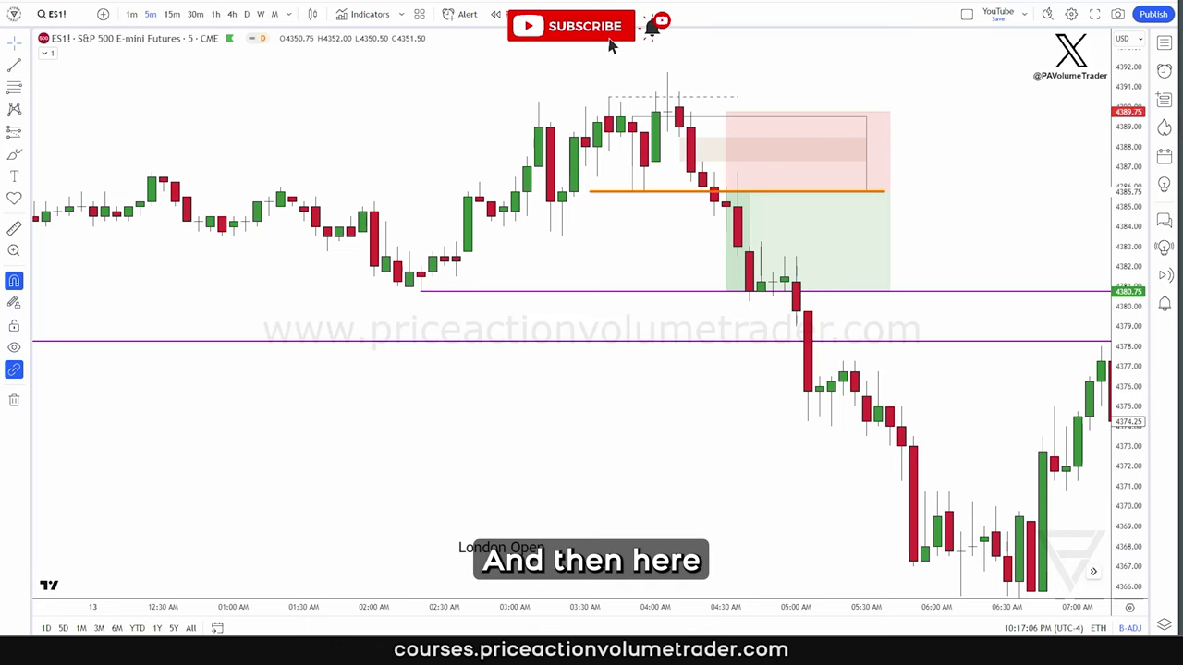
key(e)
scroll(905, 208, down, 5)
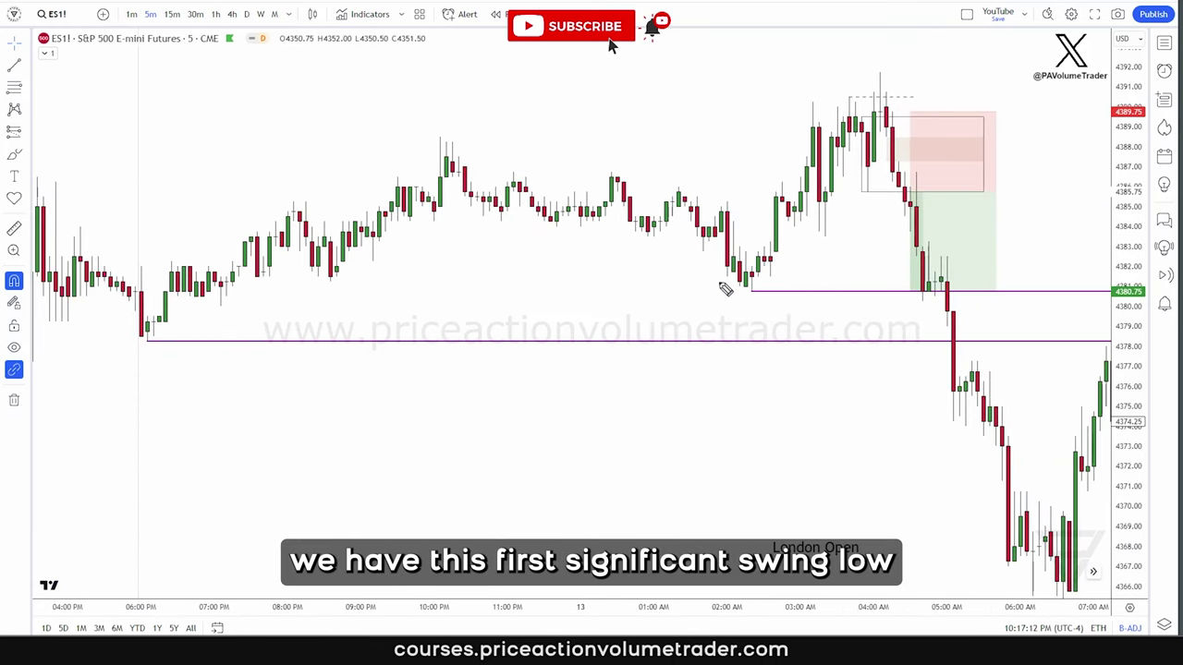
drag(719, 282, 791, 284)
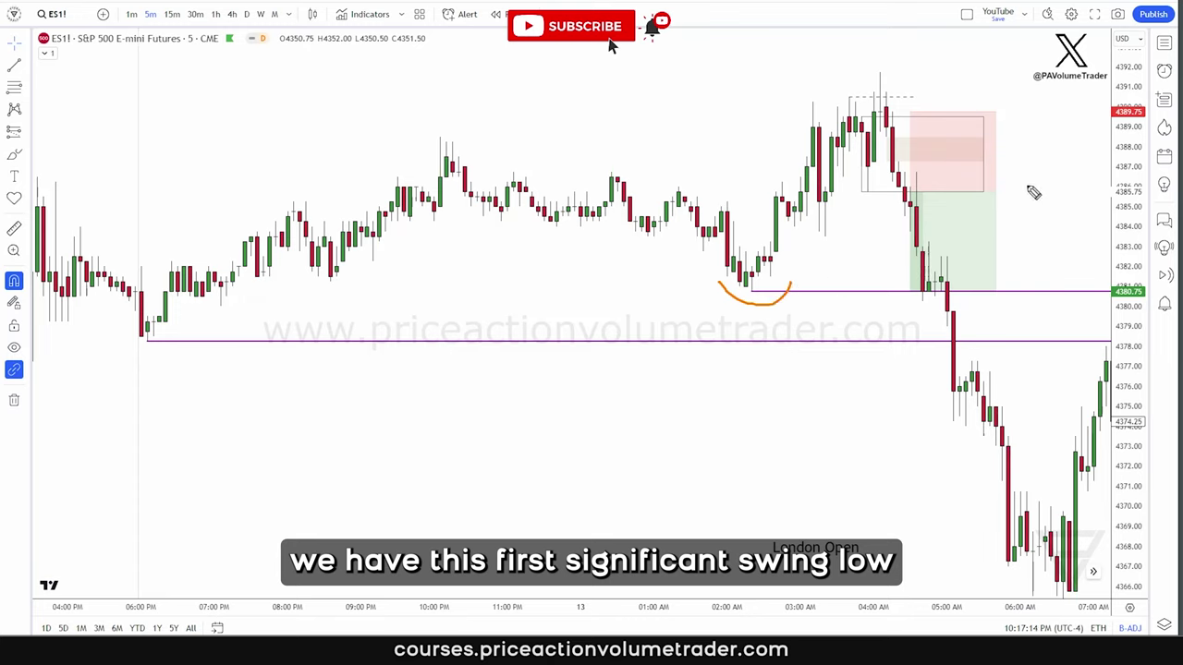
Step: Tighten the short position's stop to 4388.75, just above the fair value gap
click(977, 222)
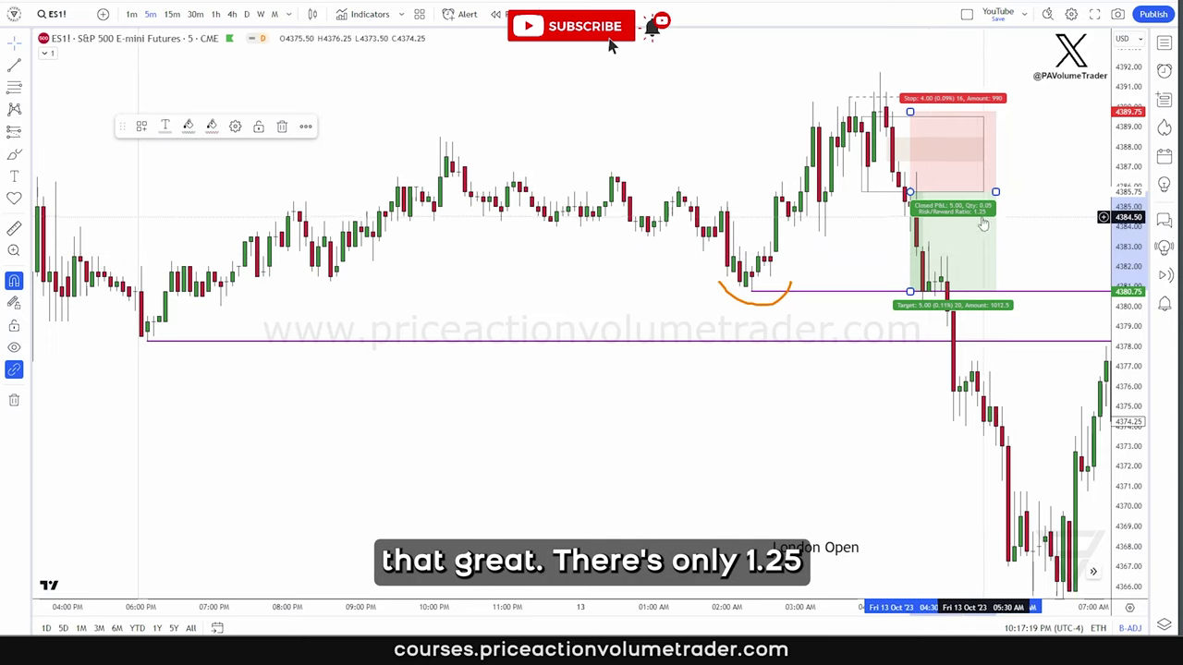
click(935, 141)
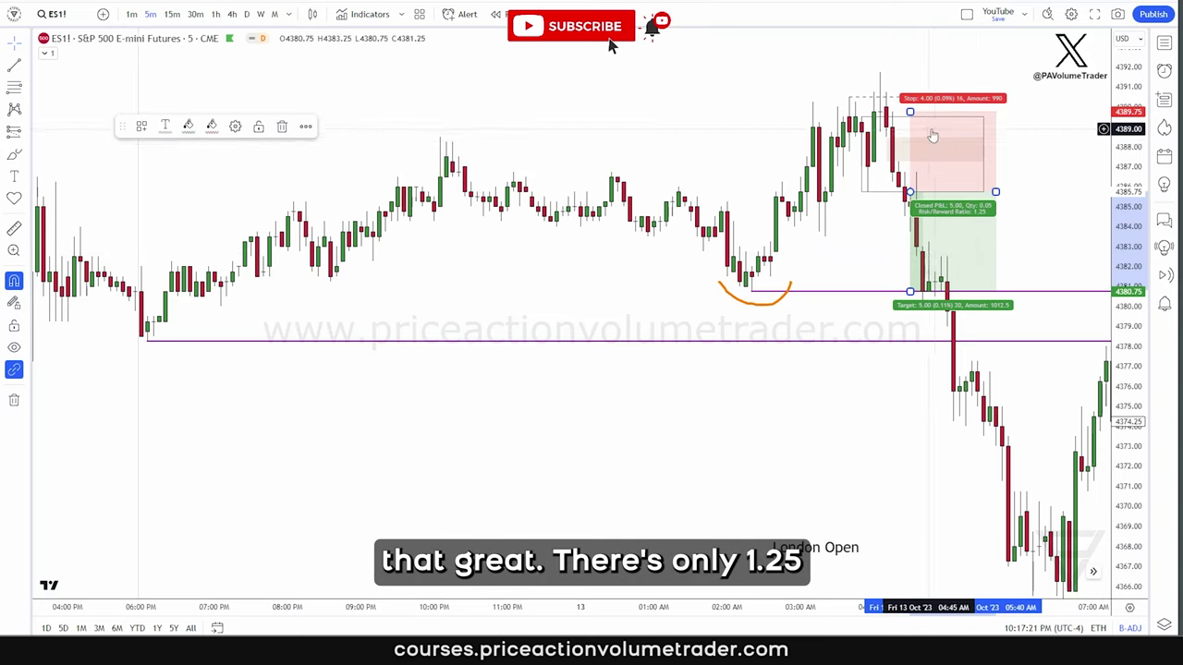
click(910, 111)
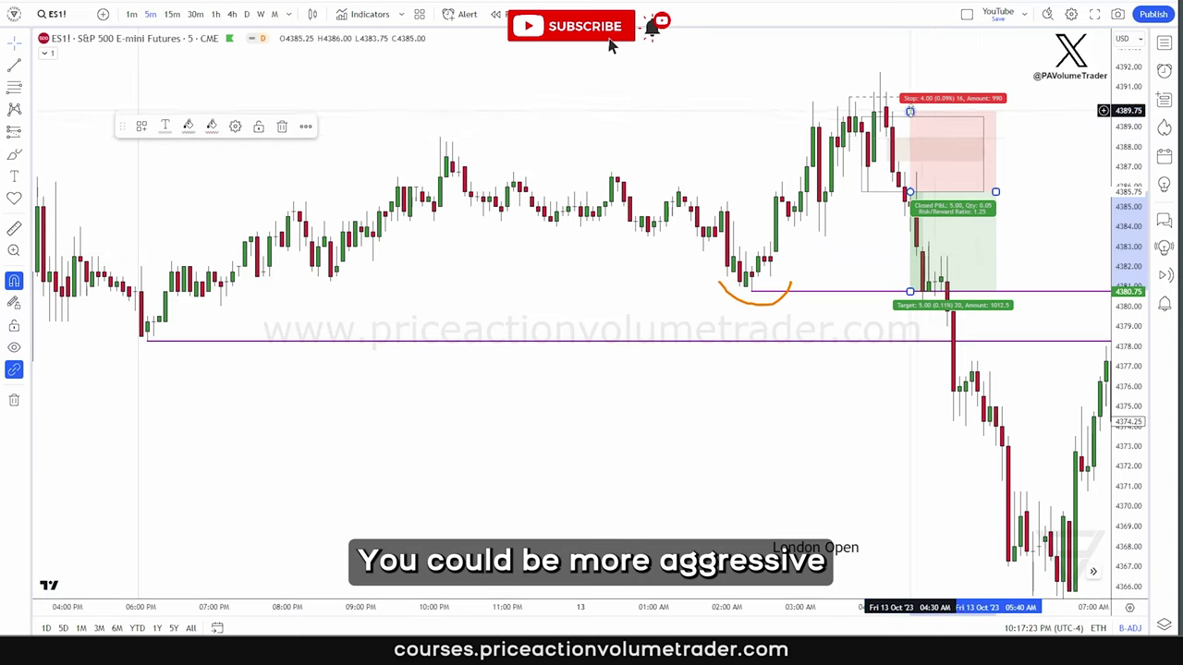
drag(909, 111, 910, 131)
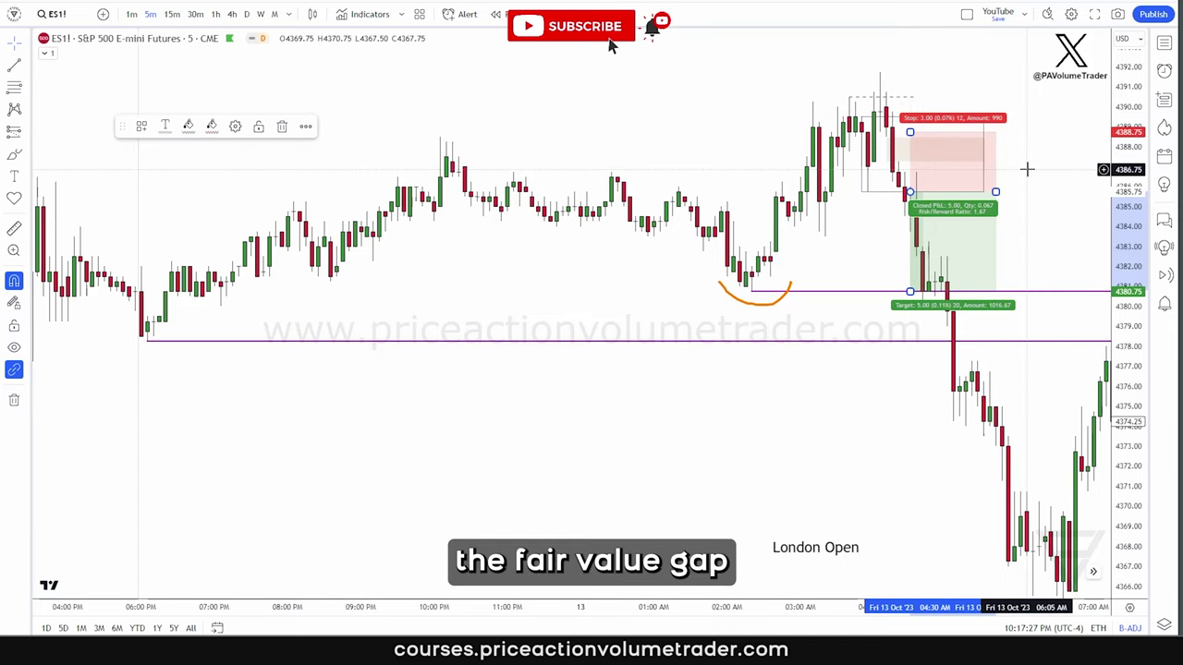
click(1055, 194)
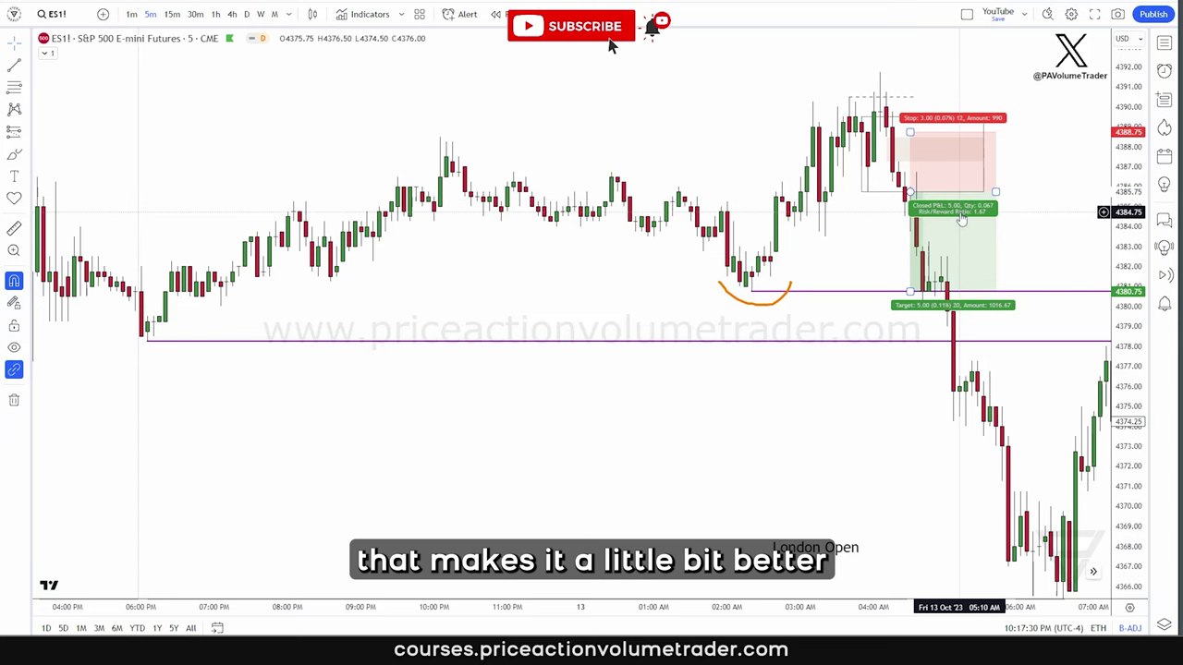
Step: Draw arcs under the recent swing low and the earlier one at the lower purple line, with a wavy liquidity line beneath the earlier low
click(539, 380)
scroll(546, 383, down, 1)
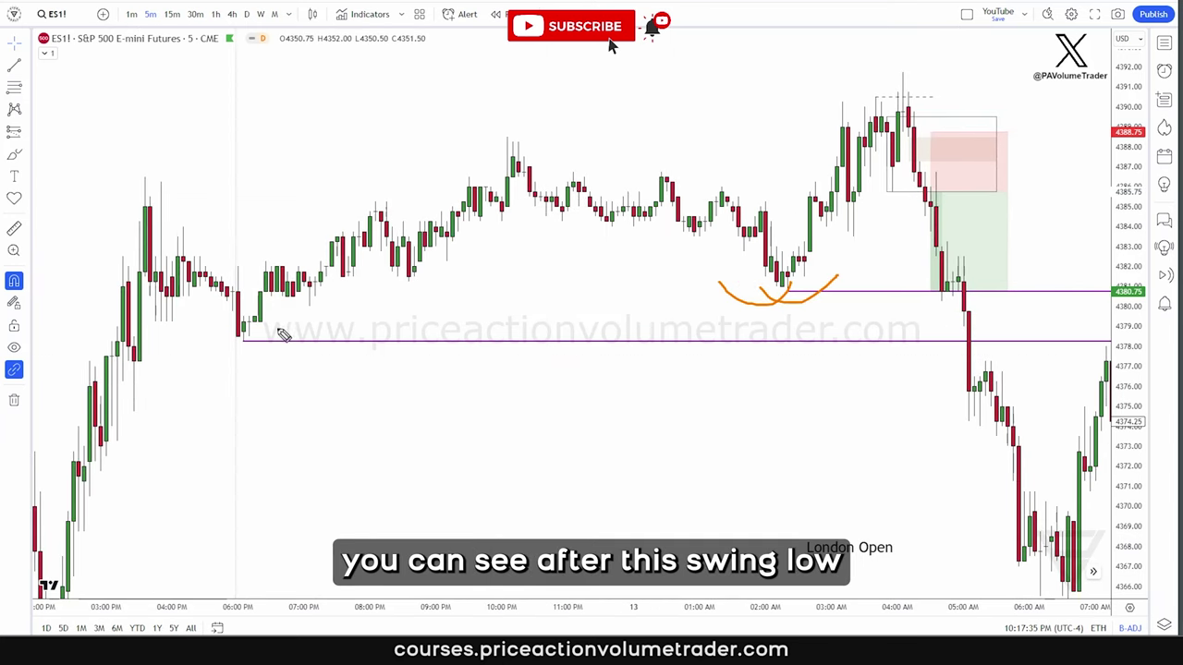
drag(212, 332, 276, 366)
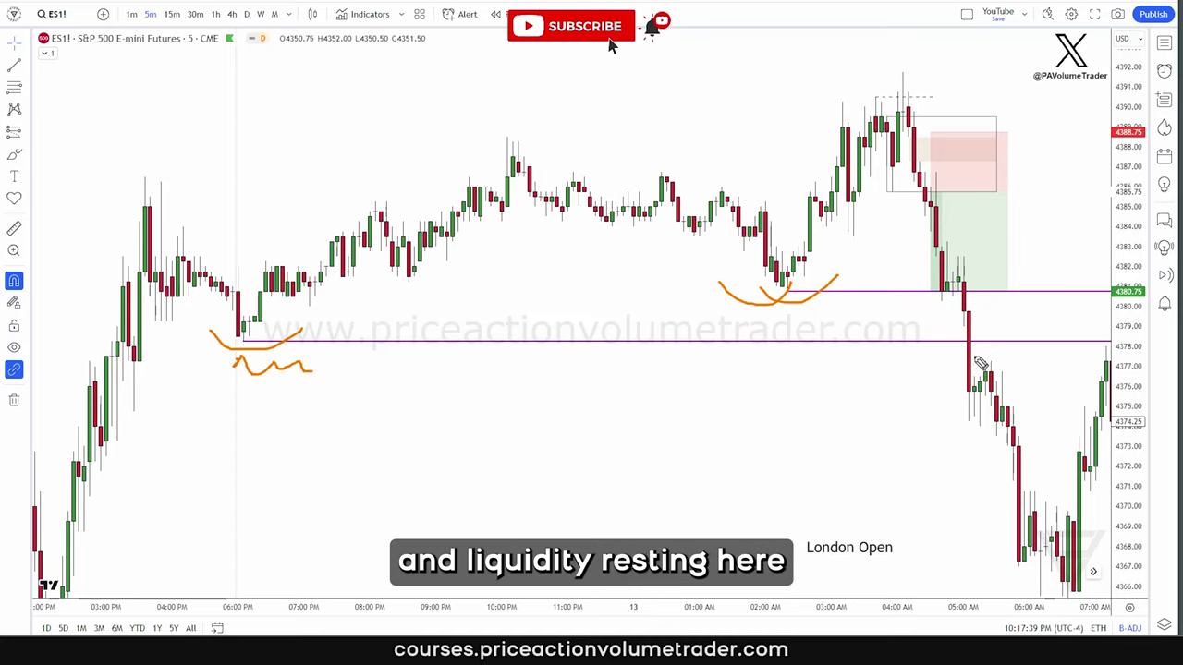
Step: Extend the short position's target to the lower purple line at 4378.25
click(931, 292)
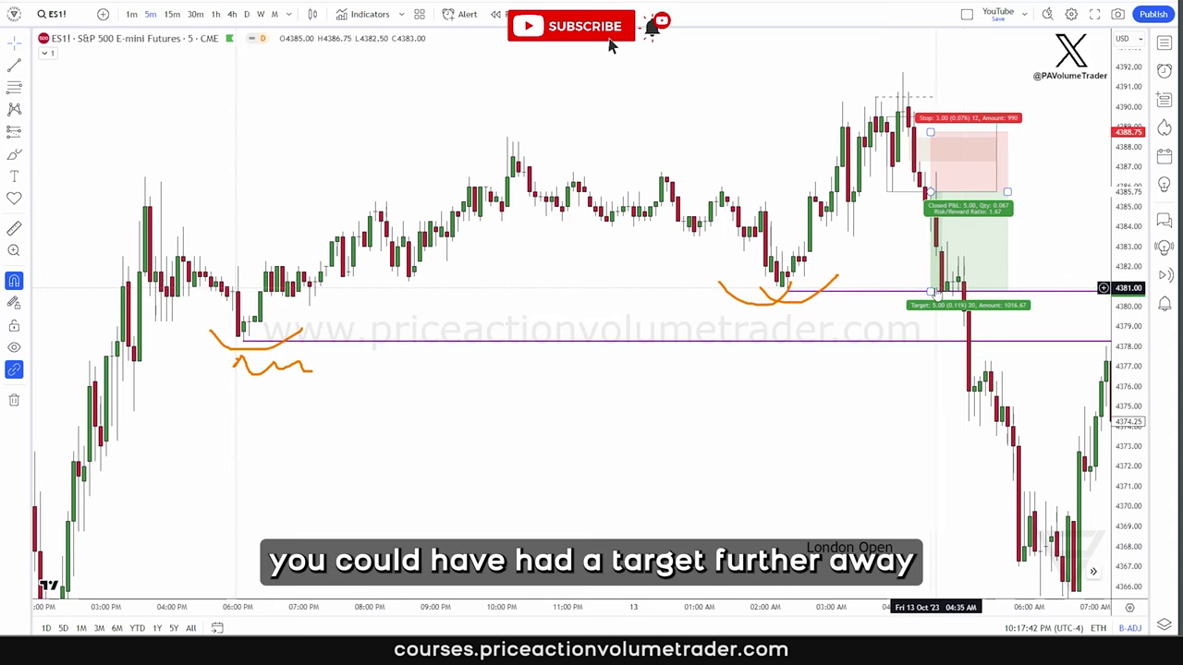
drag(930, 292, 930, 342)
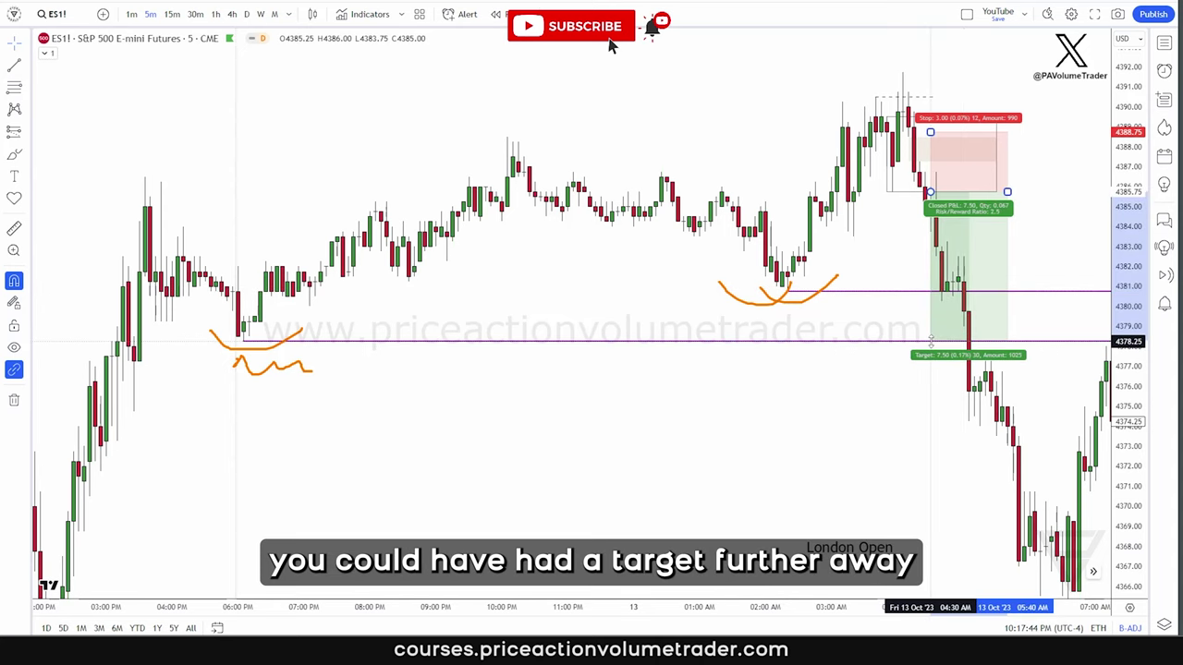
click(1041, 278)
click(998, 240)
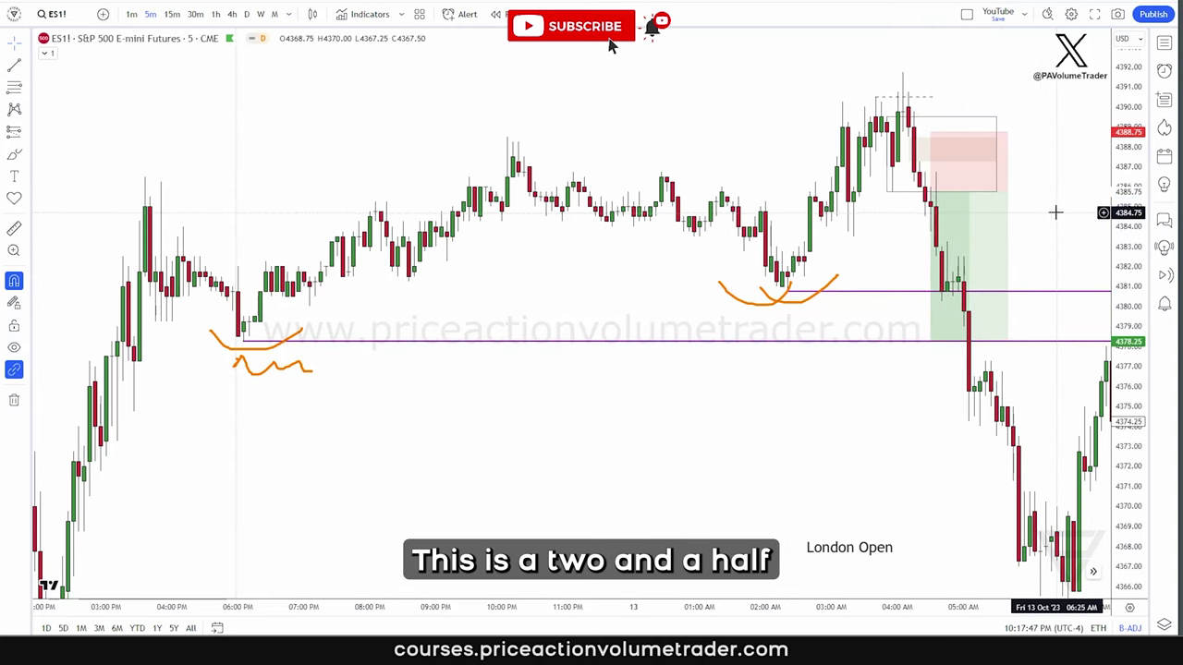
Step: Clear the ink and delete the short position from the S&P 500 chart
scroll(1044, 211, up, 5)
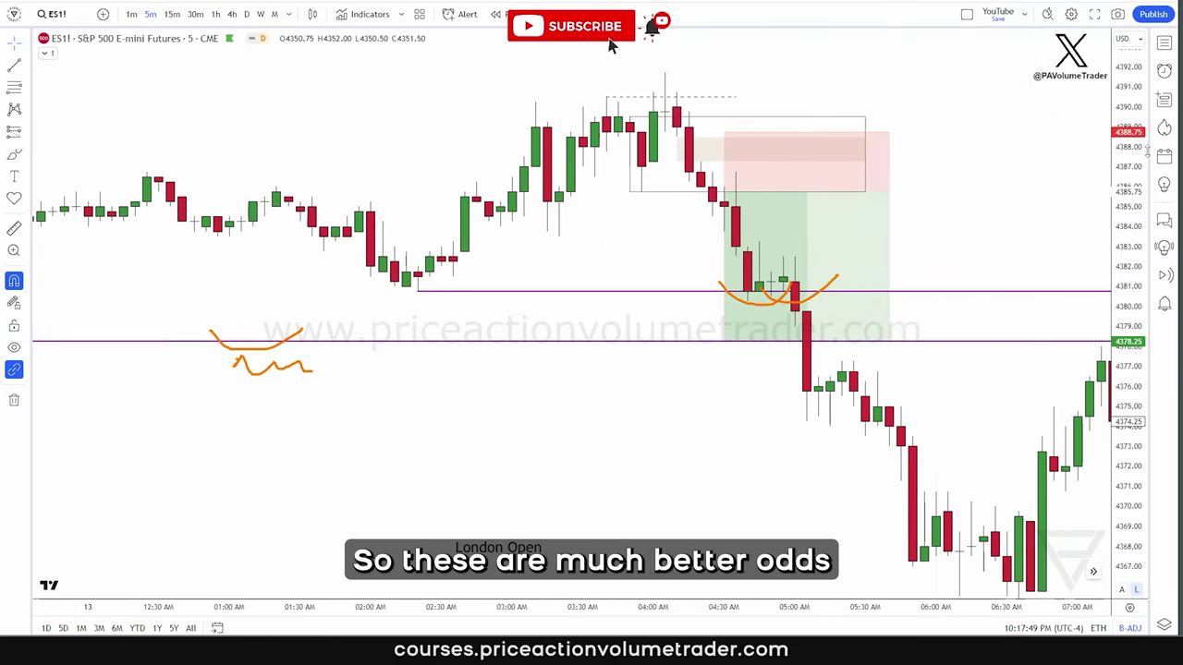
key(Escape)
drag(958, 123, 962, 147)
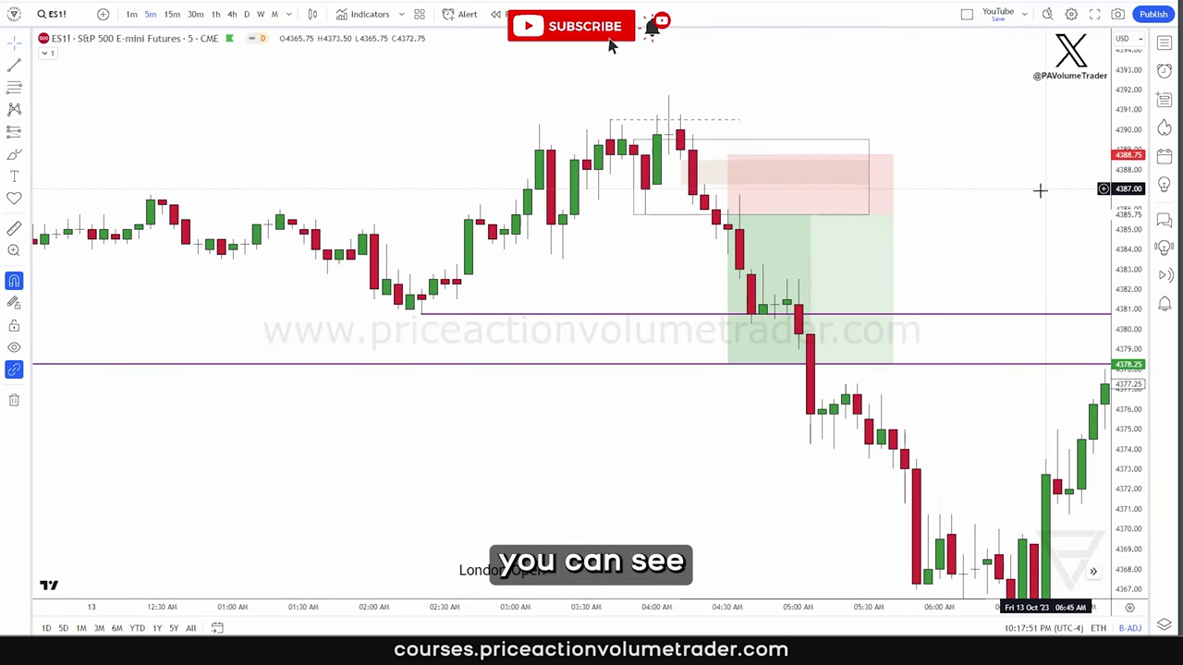
click(879, 225)
key(Delete)
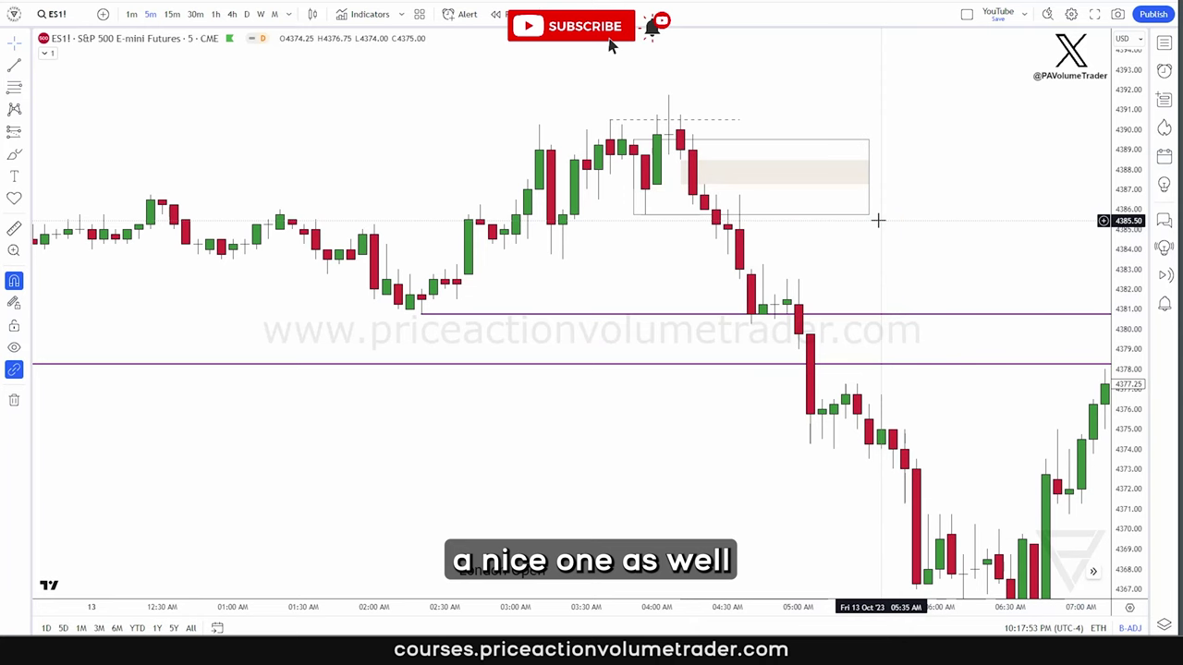
scroll(884, 233, down, 1)
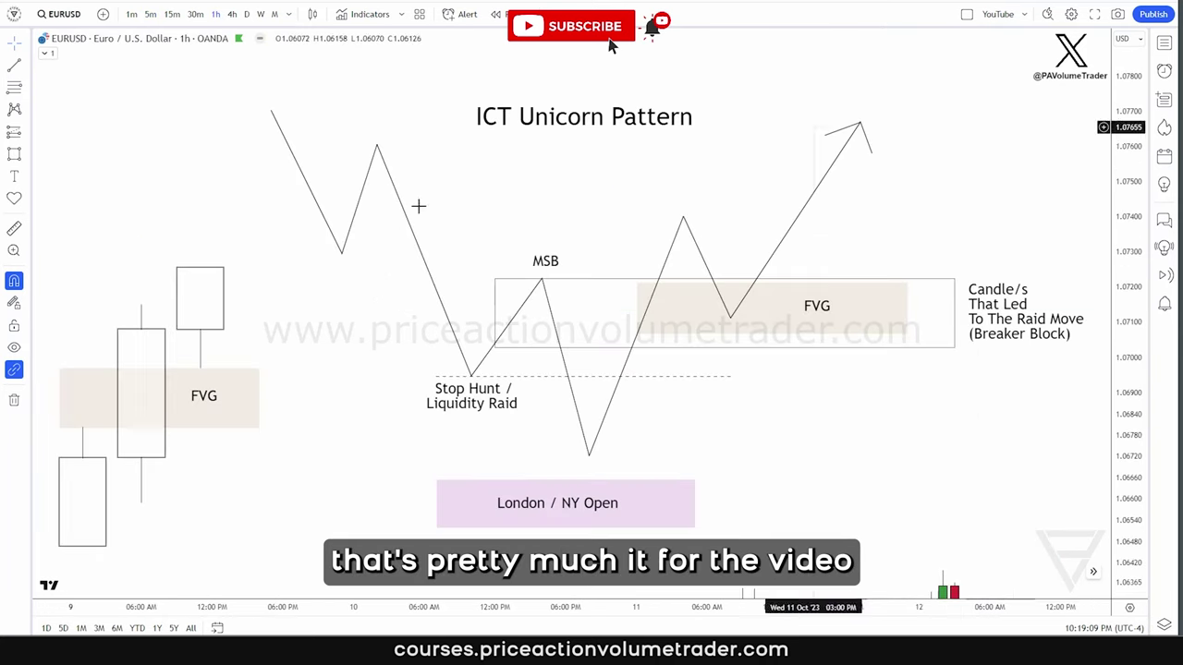